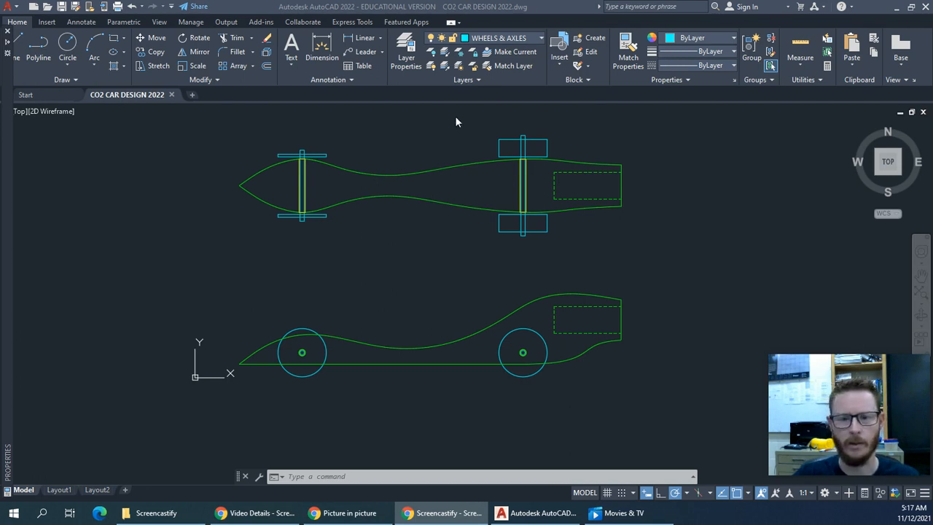
Examine the CO2 car's top and side views, including the wheels, axles and the concentric circles at the axle holes
{"action": "left_click", "coordinate": [542, 12]}
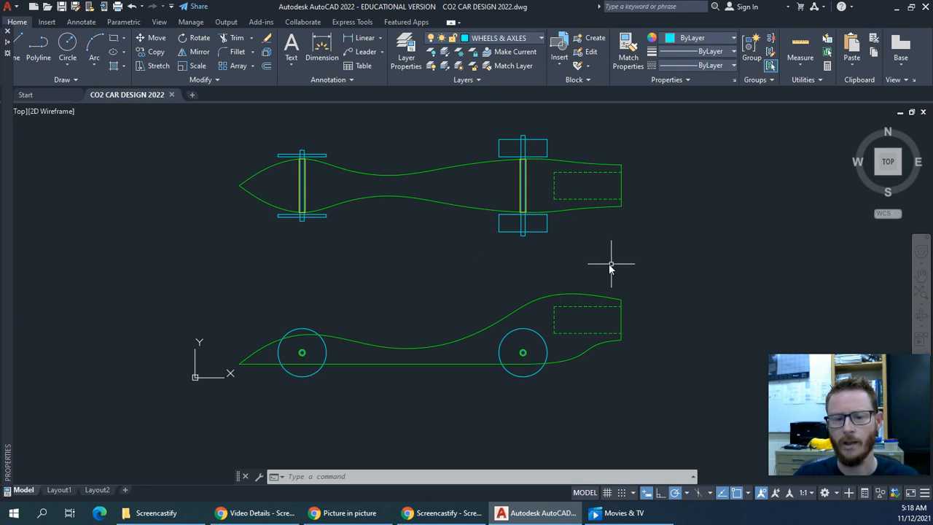
{"action": "left_click", "coordinate": [388, 284]}
{"action": "left_click", "coordinate": [423, 290]}
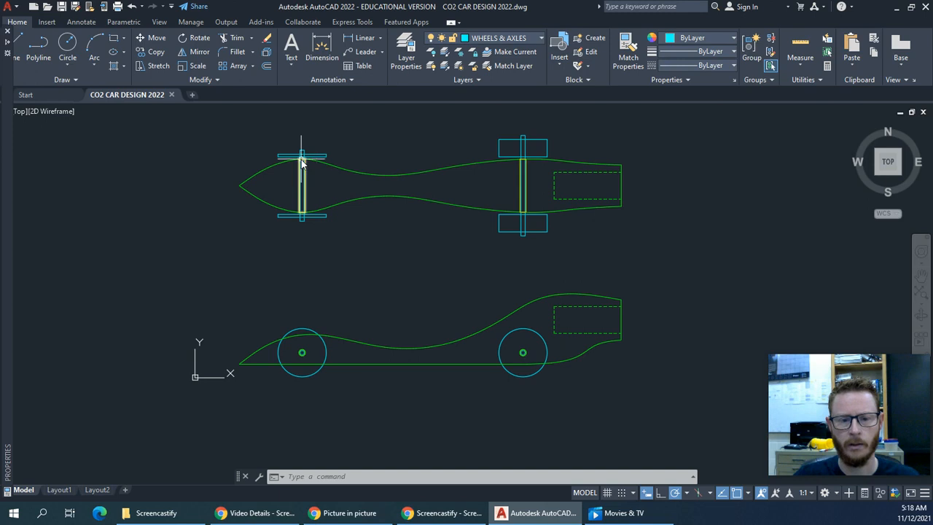
{"action": "scroll", "coordinate": [302, 156], "scroll_direction": "up", "scroll_amount": 5}
{"action": "scroll", "coordinate": [330, 194], "scroll_direction": "down", "scroll_amount": 6}
{"action": "scroll", "coordinate": [319, 383], "scroll_direction": "up", "scroll_amount": 5}
{"action": "scroll", "coordinate": [277, 313], "scroll_direction": "up", "scroll_amount": 6}
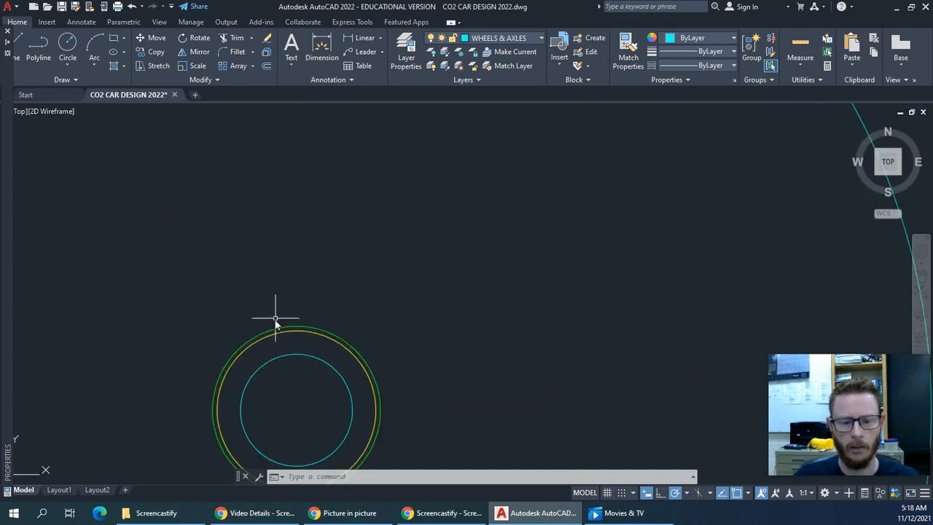
{"action": "scroll", "coordinate": [275, 333], "scroll_direction": "down", "scroll_amount": 12}
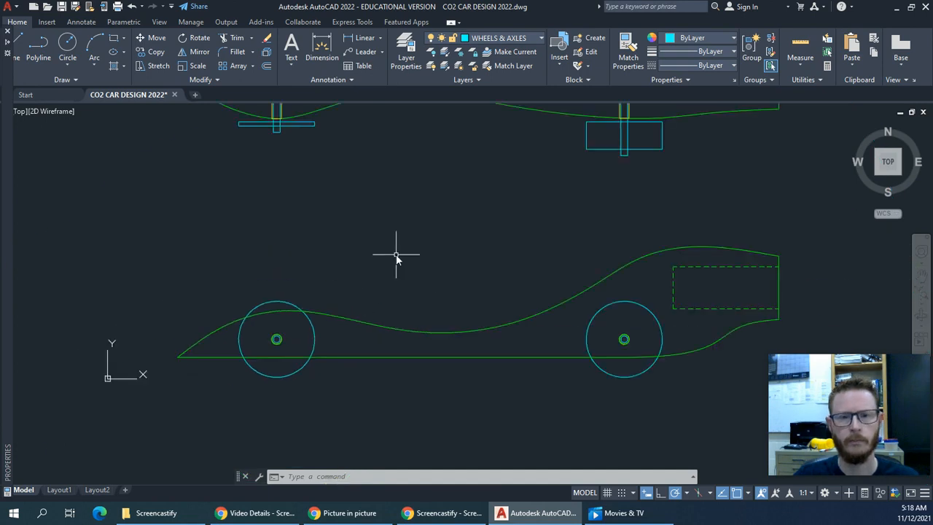
{"action": "scroll", "coordinate": [425, 268], "scroll_direction": "down", "scroll_amount": 4}
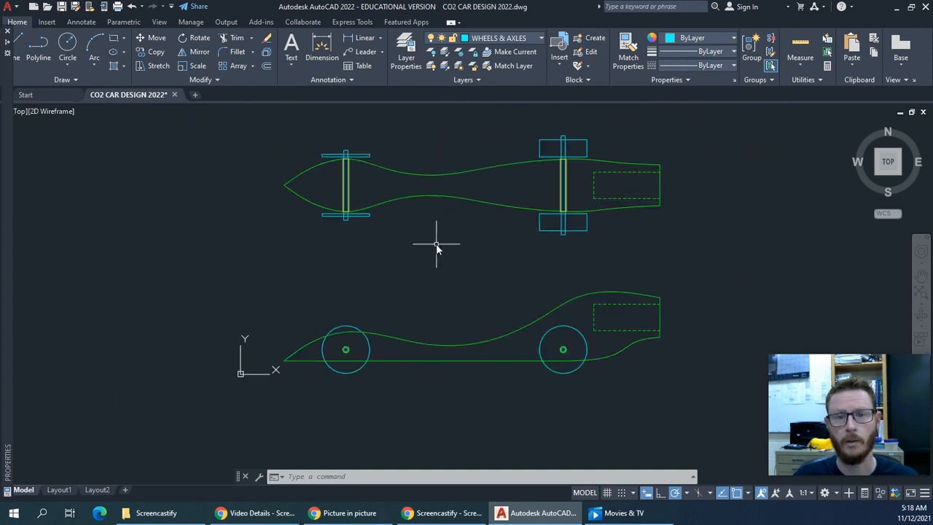
{"action": "middle_click_drag", "start_coordinate": [489, 266], "coordinate": [470, 263]}
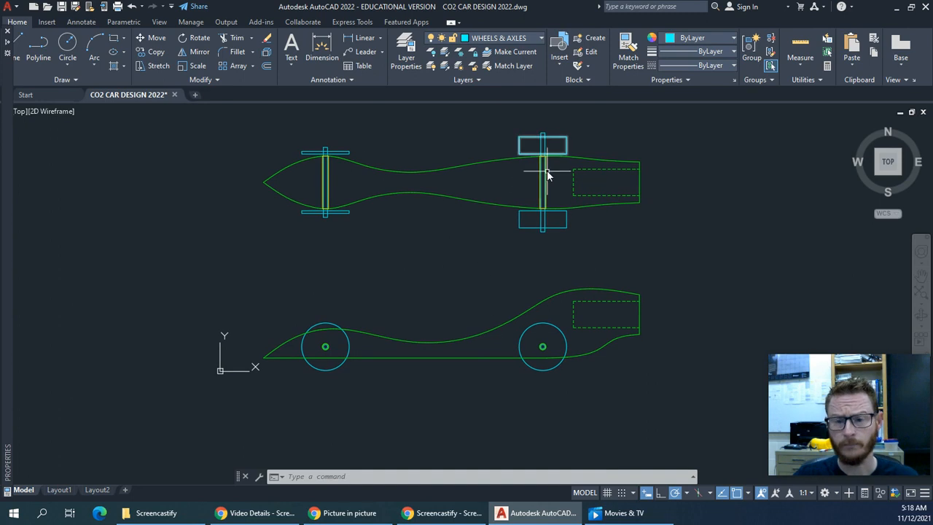
{"action": "middle_click_drag", "start_coordinate": [539, 277], "coordinate": [522, 274]}
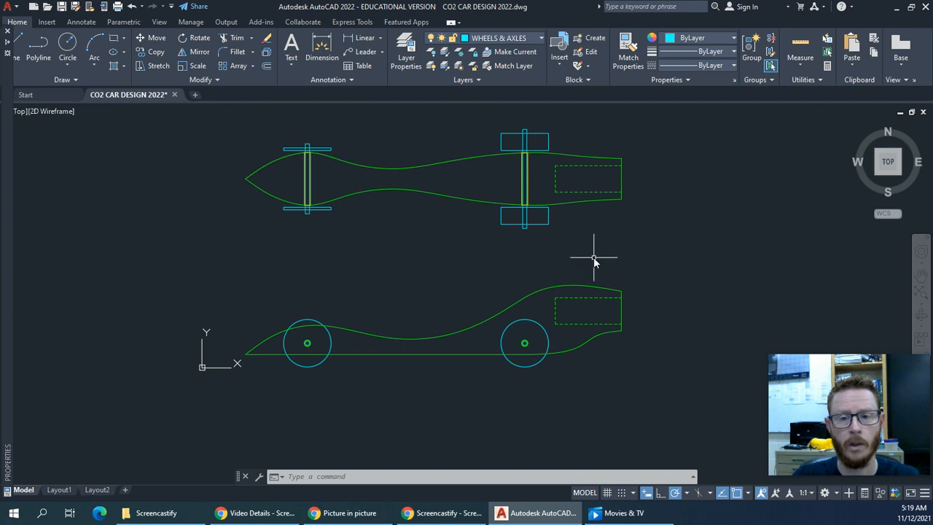
{"action": "mouse_move", "coordinate": [623, 265]}
{"action": "middle_mouse_down"}
{"action": "mouse_move", "coordinate": [580, 266]}
{"action": "mouse_move", "coordinate": [582, 253]}
{"action": "middle_mouse_up"}
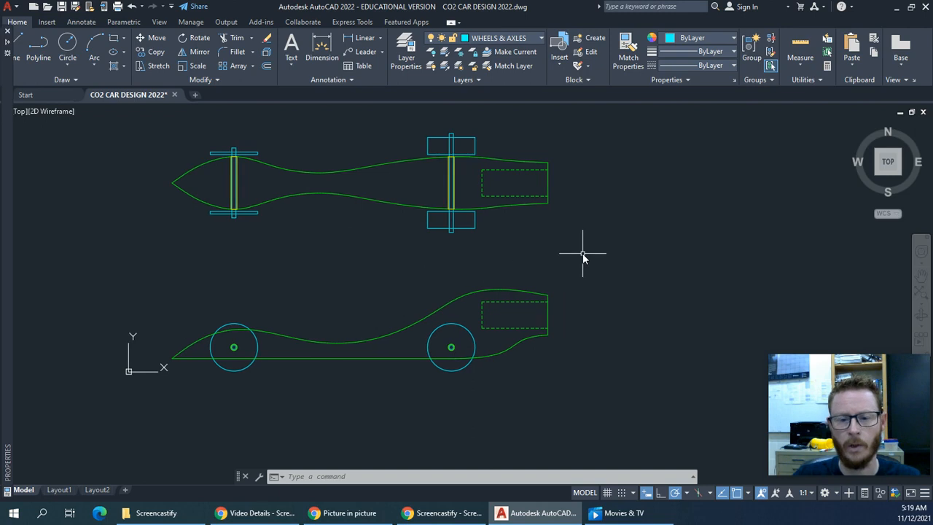
{"action": "middle_click_drag", "start_coordinate": [583, 253], "coordinate": [557, 252]}
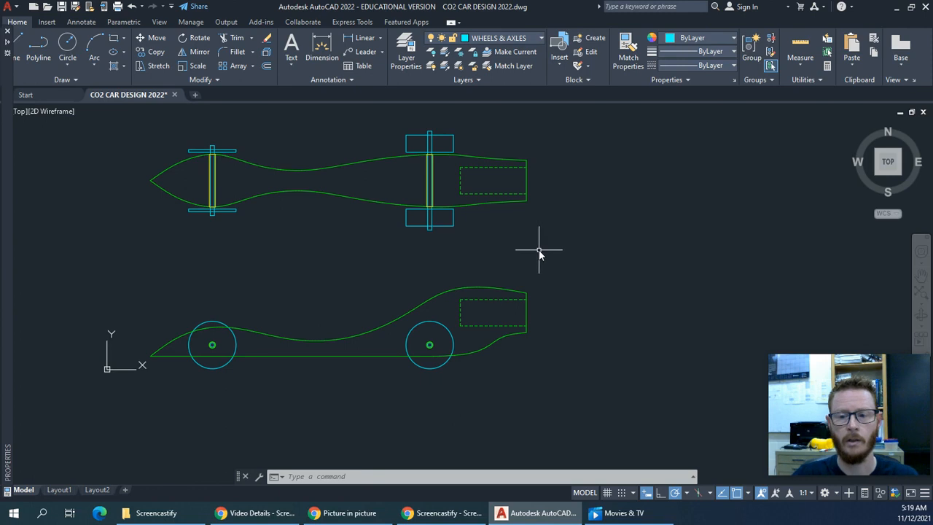
{"action": "middle_click_drag", "start_coordinate": [625, 257], "coordinate": [586, 260]}
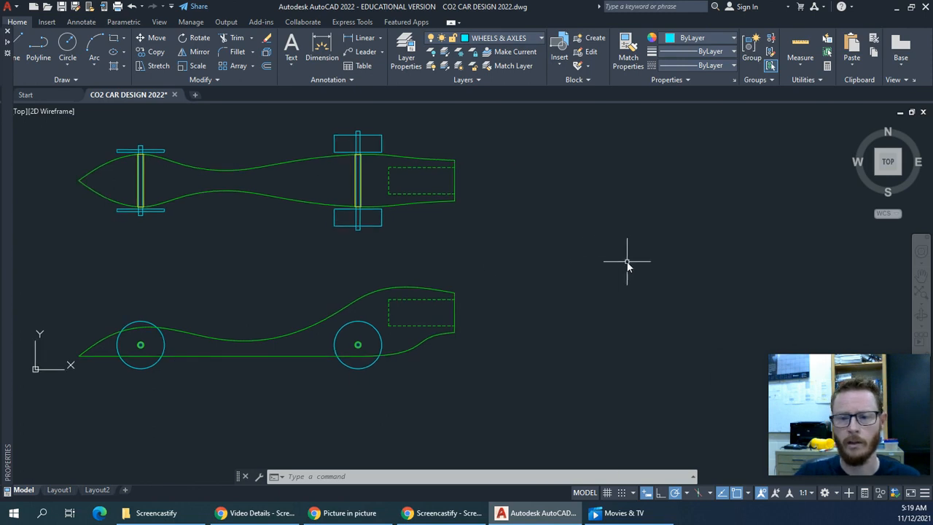
Change the middle circle in the flanged bushing's circular view, among the hardware drawings beside the car, to a dashed linetype
{"action": "scroll", "coordinate": [702, 255], "scroll_direction": "down", "scroll_amount": 2}
{"action": "mouse_move", "coordinate": [701, 255]}
{"action": "middle_mouse_down"}
{"action": "mouse_move", "coordinate": [448, 219]}
{"action": "mouse_move", "coordinate": [316, 236]}
{"action": "middle_mouse_up"}
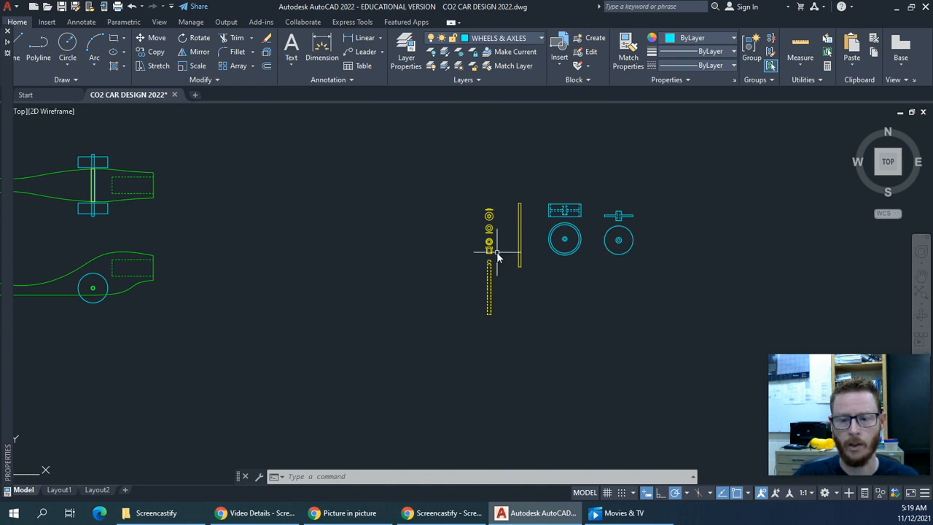
{"action": "scroll", "coordinate": [496, 251], "scroll_direction": "up", "scroll_amount": 4}
{"action": "scroll", "coordinate": [481, 250], "scroll_direction": "up", "scroll_amount": 8}
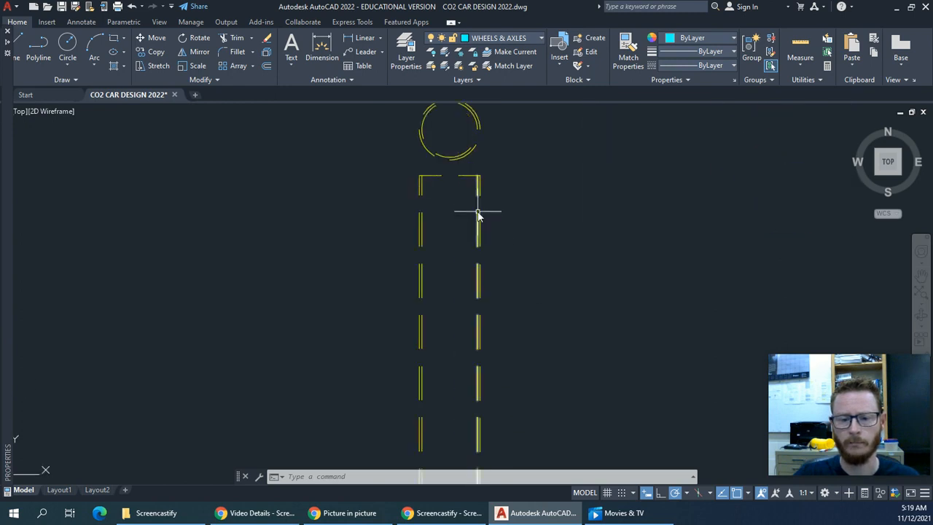
{"action": "scroll", "coordinate": [481, 182], "scroll_direction": "up", "scroll_amount": 4}
{"action": "scroll", "coordinate": [478, 186], "scroll_direction": "down", "scroll_amount": 6}
{"action": "middle_click_drag", "start_coordinate": [479, 183], "coordinate": [500, 384]}
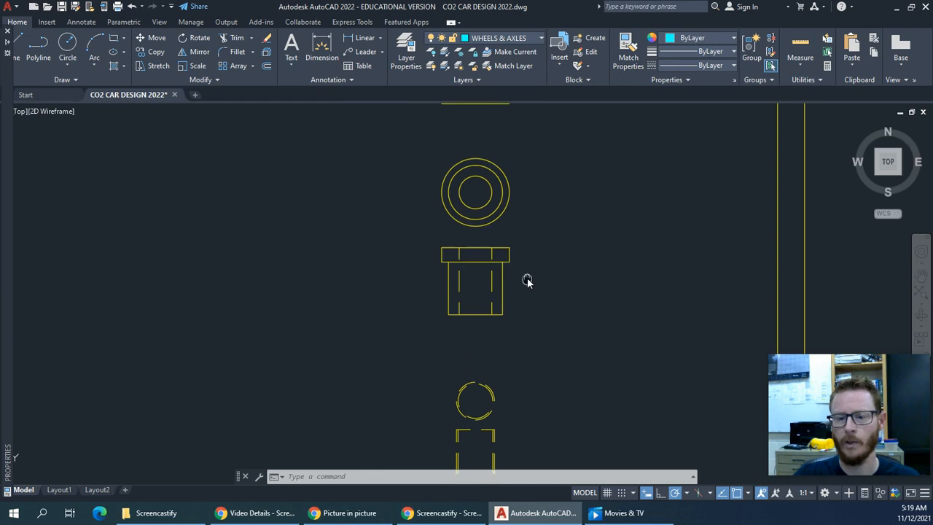
{"action": "middle_click_drag", "start_coordinate": [511, 183], "coordinate": [515, 202]}
{"action": "scroll", "coordinate": [506, 222], "scroll_direction": "up", "scroll_amount": 2}
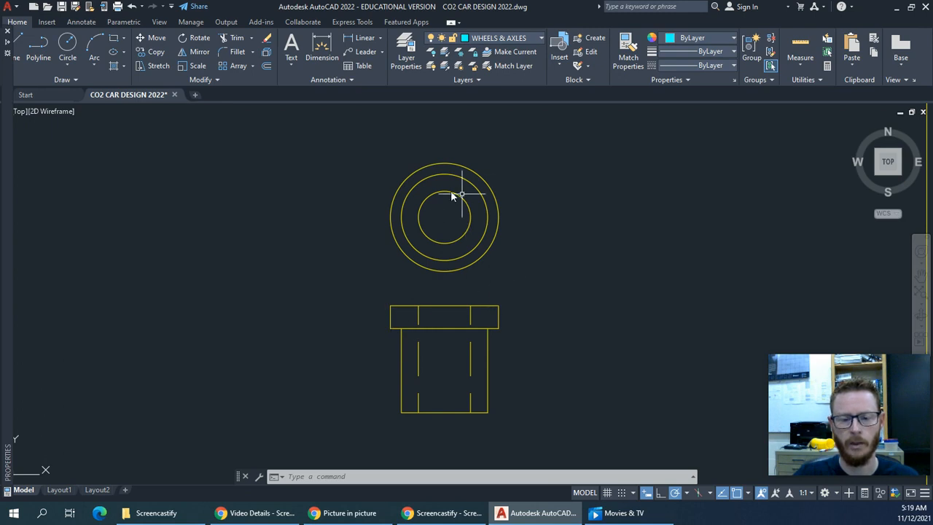
{"action": "left_click", "coordinate": [488, 221]}
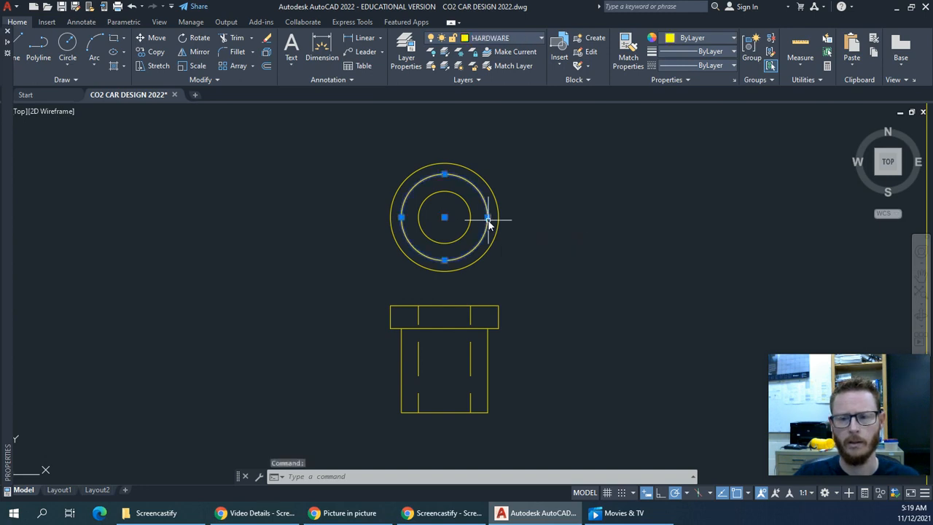
{"action": "left_click", "coordinate": [697, 66]}
{"action": "left_click", "coordinate": [700, 121]}
{"action": "key", "text": "Escape"}
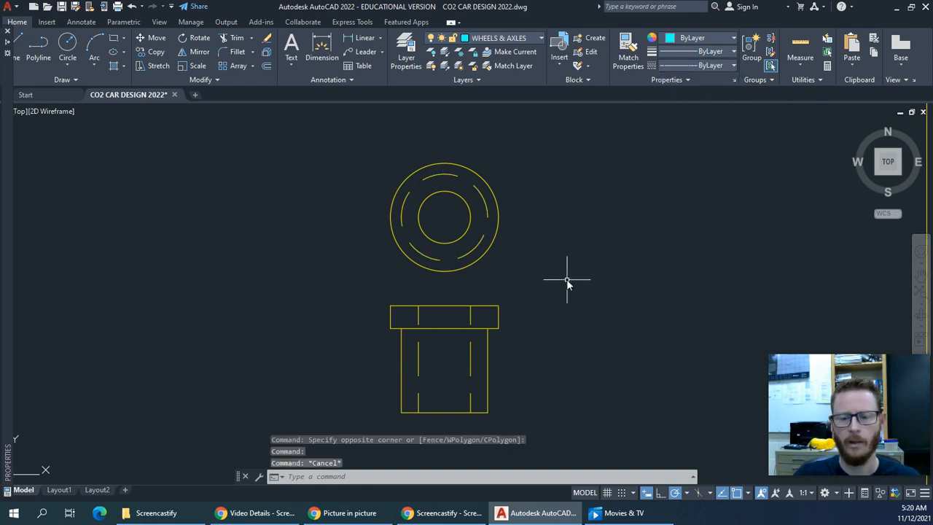
{"action": "middle_click_drag", "start_coordinate": [340, 296], "coordinate": [497, 272]}
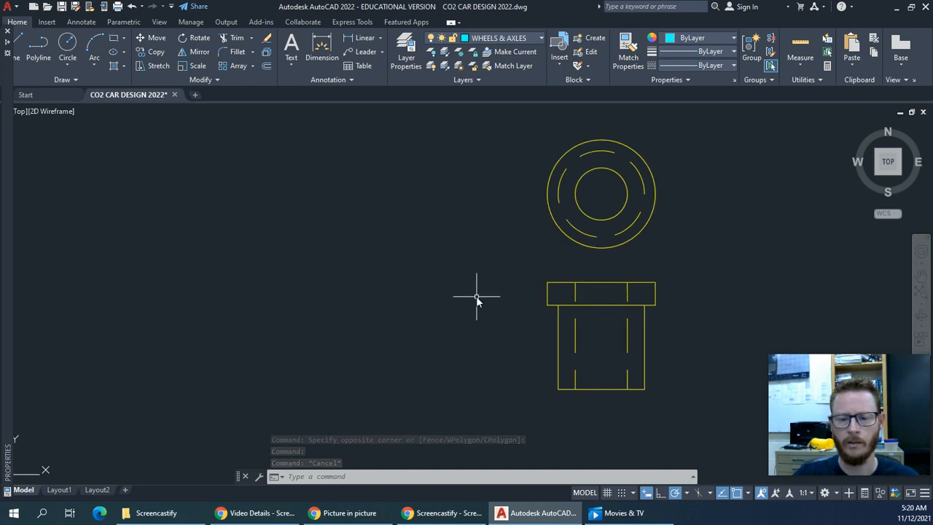
{"action": "left_click", "coordinate": [576, 202]}
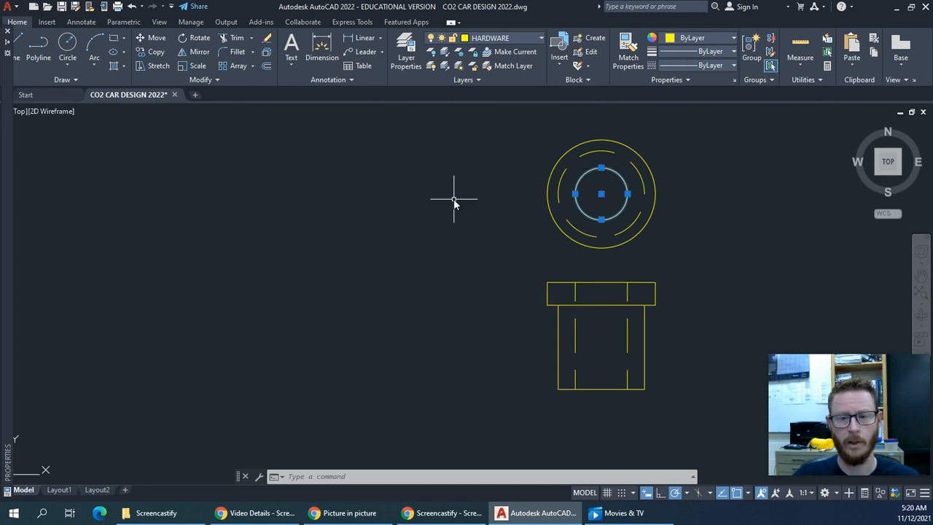
{"action": "key", "text": "Escape"}
{"action": "type", "text": "c"}
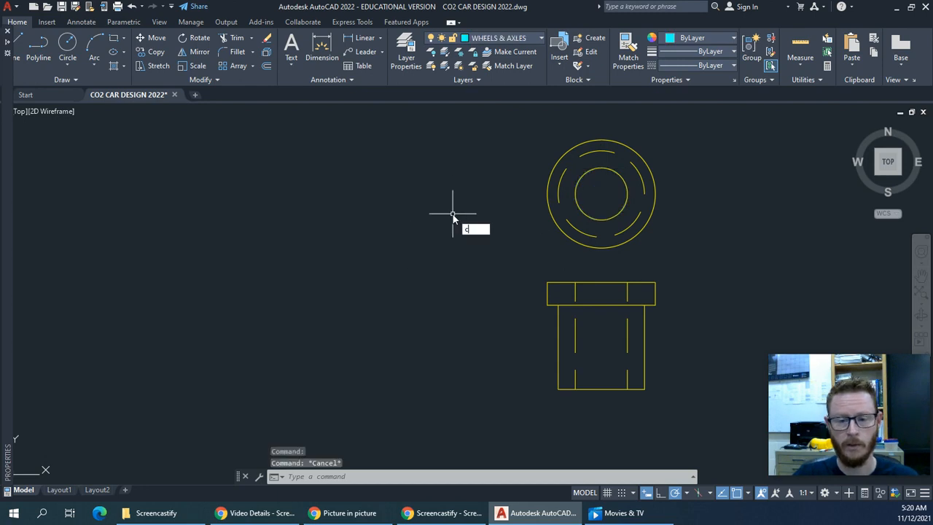
{"action": "key", "text": "Return"}
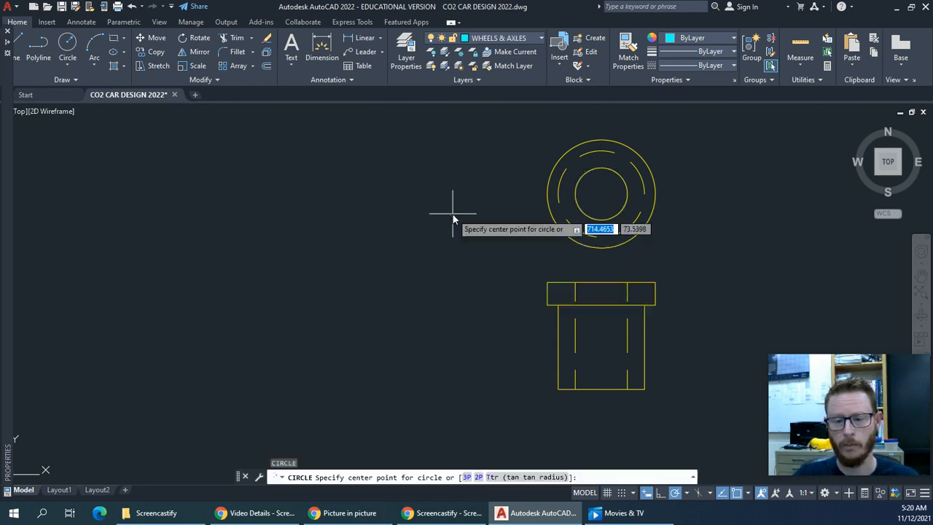
{"action": "left_click", "coordinate": [394, 202]}
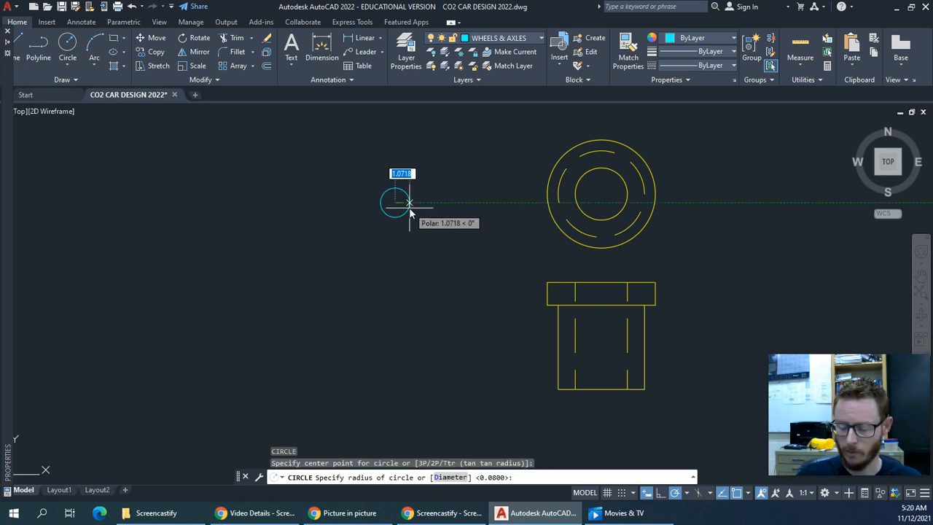
{"action": "type", "text": "1"}
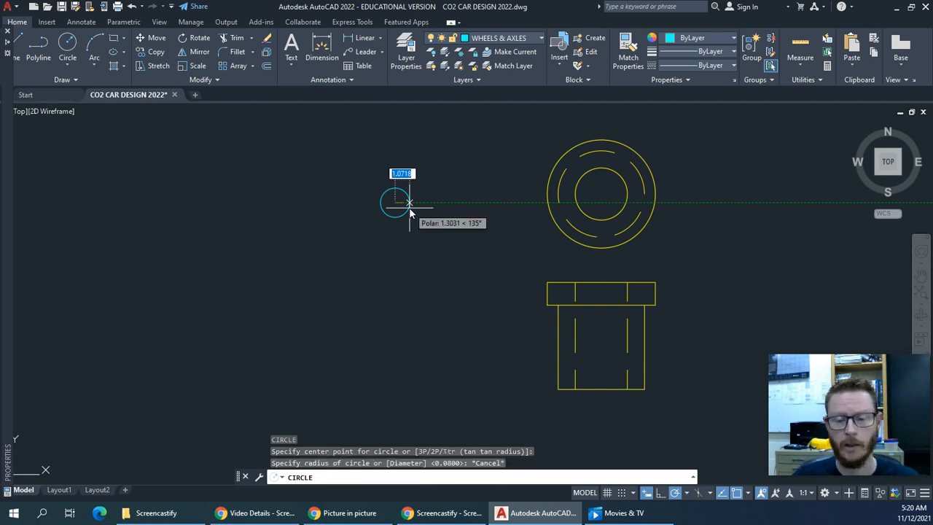
{"action": "key", "text": "Escape"}
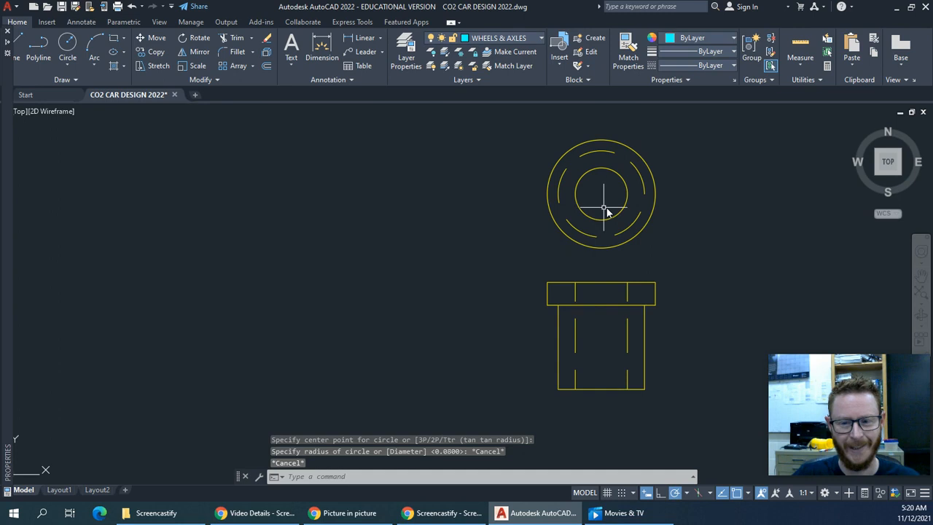
Add a vertical linear dimension across the bushing's inner circle, placing the dimension line to the left of its circular view
{"action": "middle_click_drag", "start_coordinate": [635, 208], "coordinate": [612, 214]}
{"action": "type", "text": "dli"}
{"action": "key", "text": "Return"}
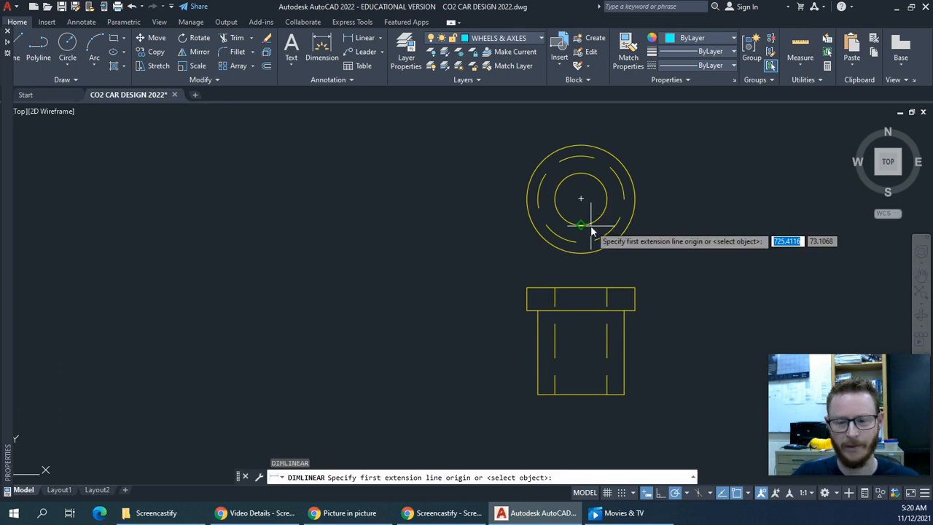
{"action": "left_click", "coordinate": [591, 230]}
{"action": "left_click", "coordinate": [581, 174]}
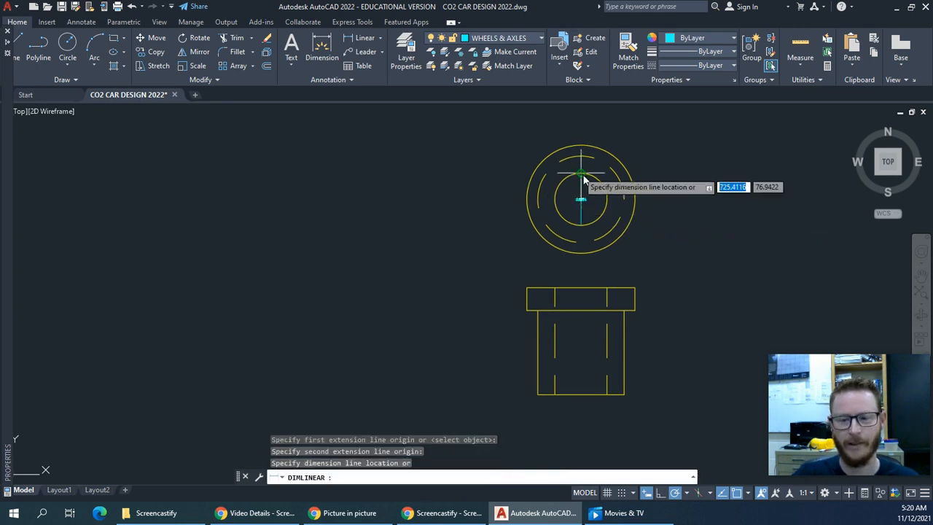
{"action": "left_click", "coordinate": [525, 198]}
{"action": "scroll", "coordinate": [520, 198], "scroll_direction": "up", "scroll_amount": 4}
{"action": "scroll", "coordinate": [522, 219], "scroll_direction": "down", "scroll_amount": 3}
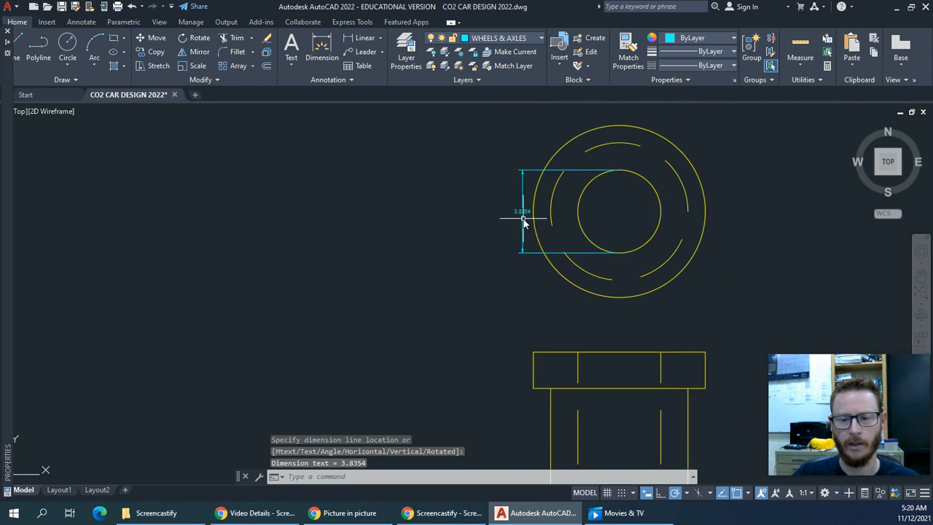
Make HARDWARE the current layer and draw a circle with a diameter of 3.8354 in the empty space left of the bushing
{"action": "scroll", "coordinate": [456, 215], "scroll_direction": "up", "scroll_amount": 2}
{"action": "middle_click_drag", "start_coordinate": [456, 226], "coordinate": [476, 264]}
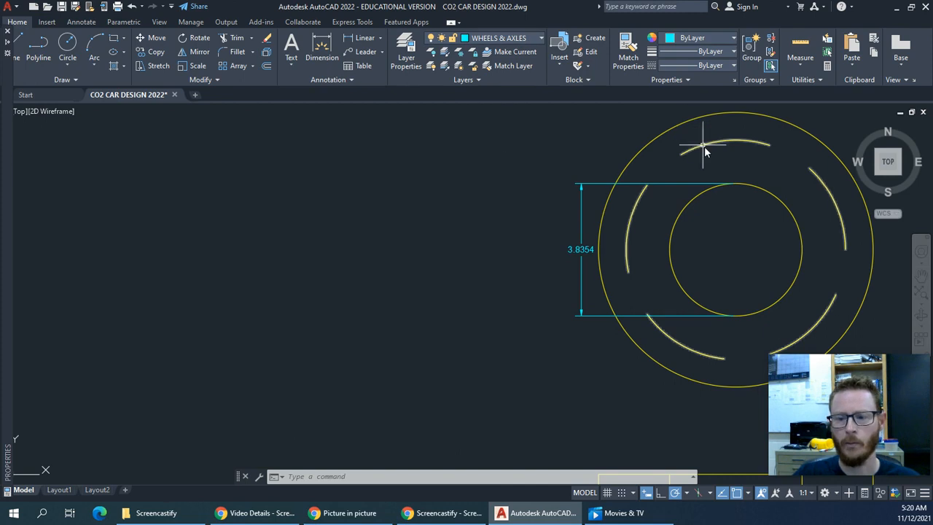
{"action": "left_click", "coordinate": [501, 40]}
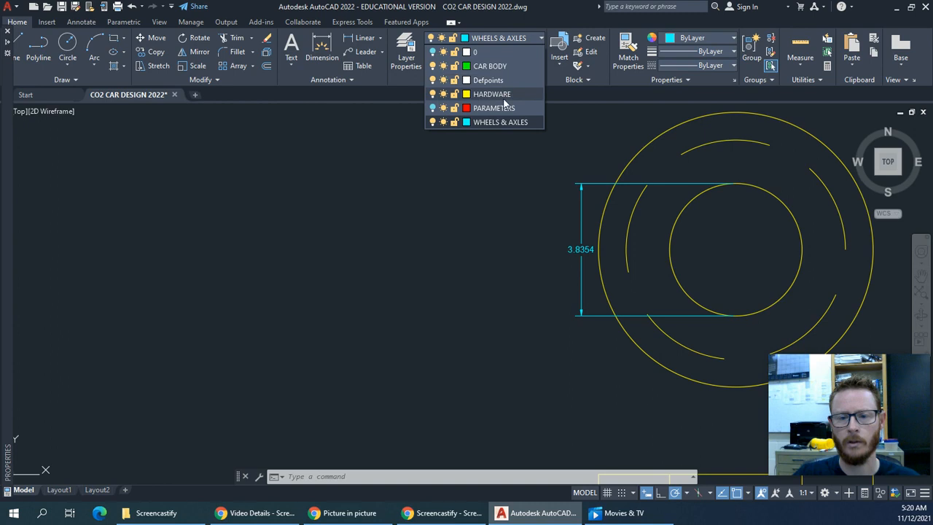
{"action": "left_click", "coordinate": [491, 95]}
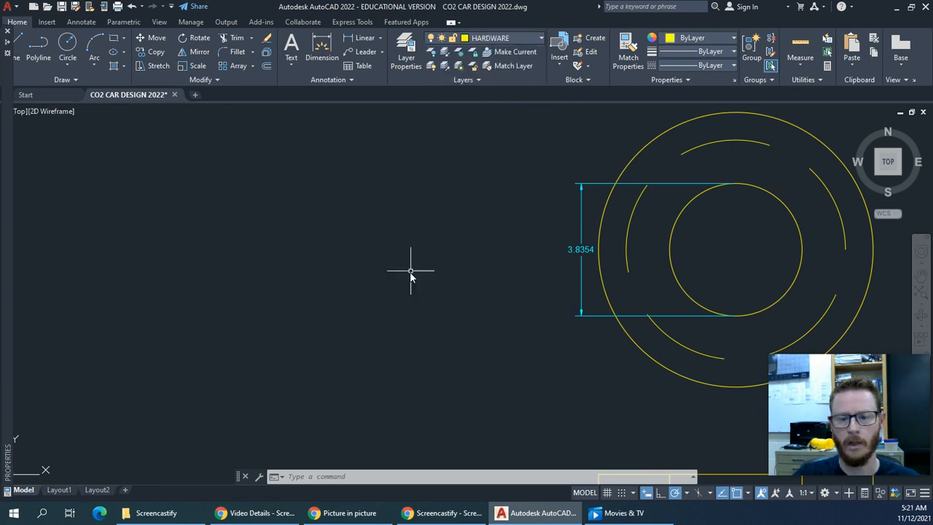
{"action": "type", "text": "c"}
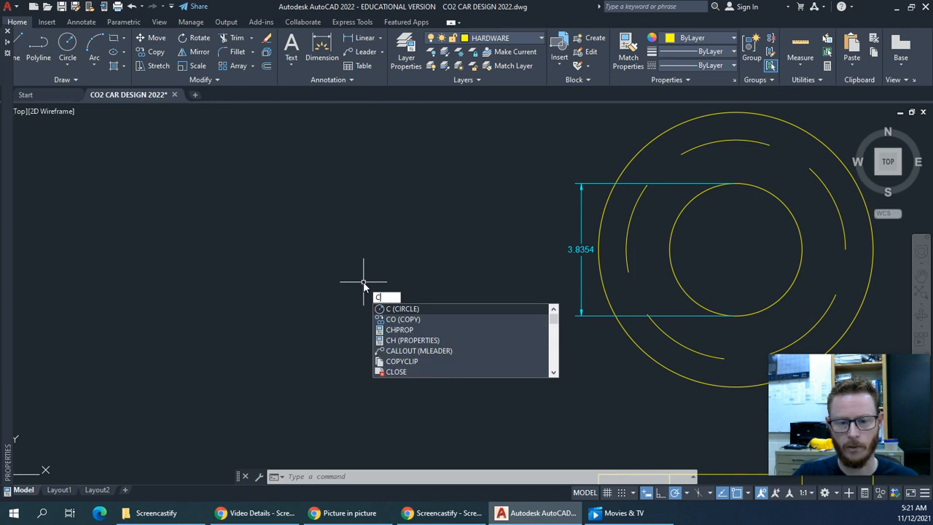
{"action": "key", "text": "Return"}
{"action": "left_click", "coordinate": [338, 288]}
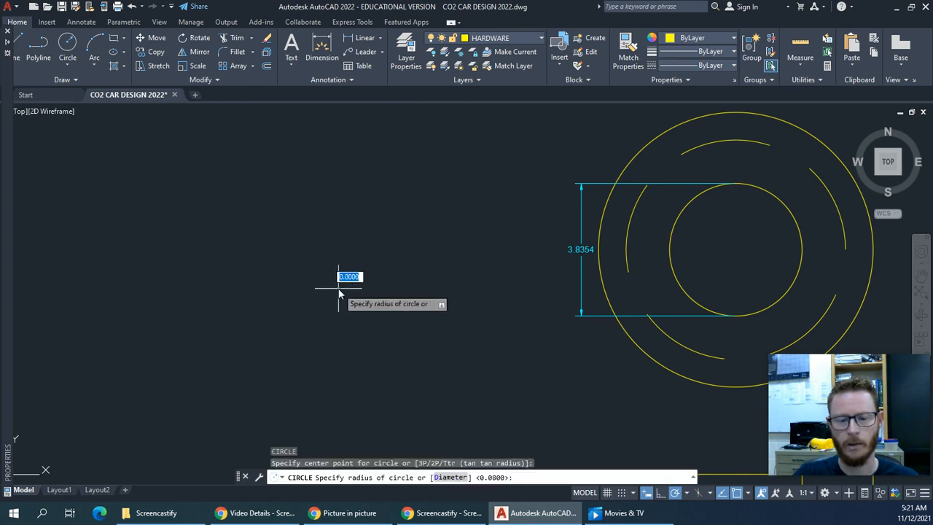
{"action": "type", "text": "d"}
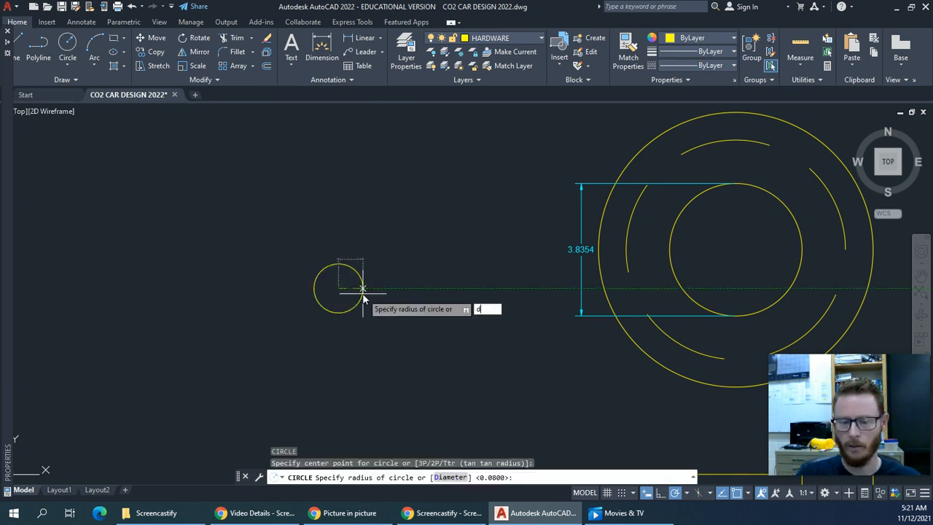
{"action": "key", "text": "Return"}
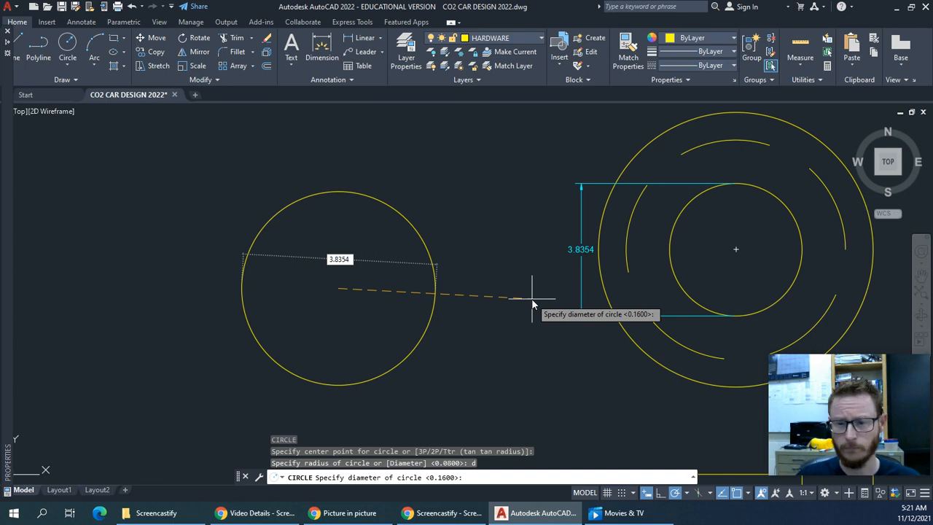
{"action": "key", "text": "Return"}
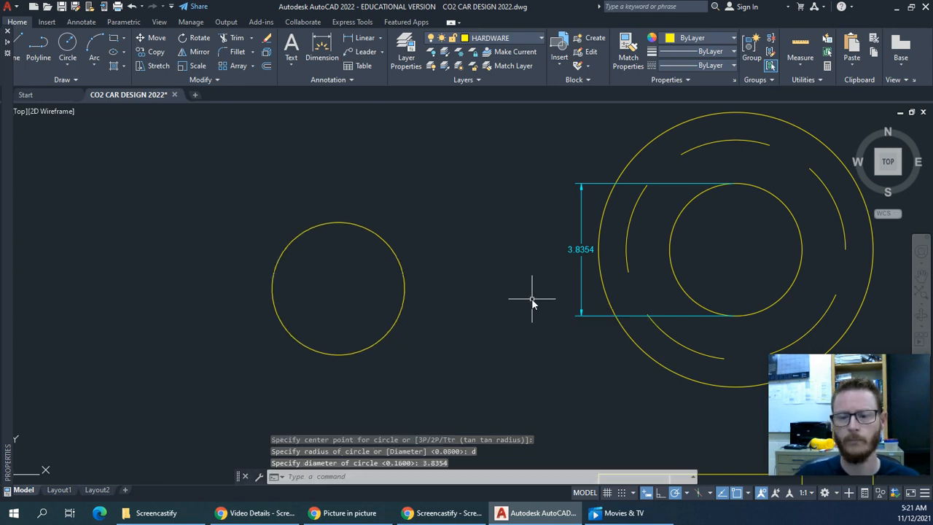
Add a vertical linear dimension across the bushing's outer circle, placing the dimension line to the left of its circular view
{"action": "middle_click_drag", "start_coordinate": [567, 304], "coordinate": [460, 313]}
{"action": "type", "text": "d"}
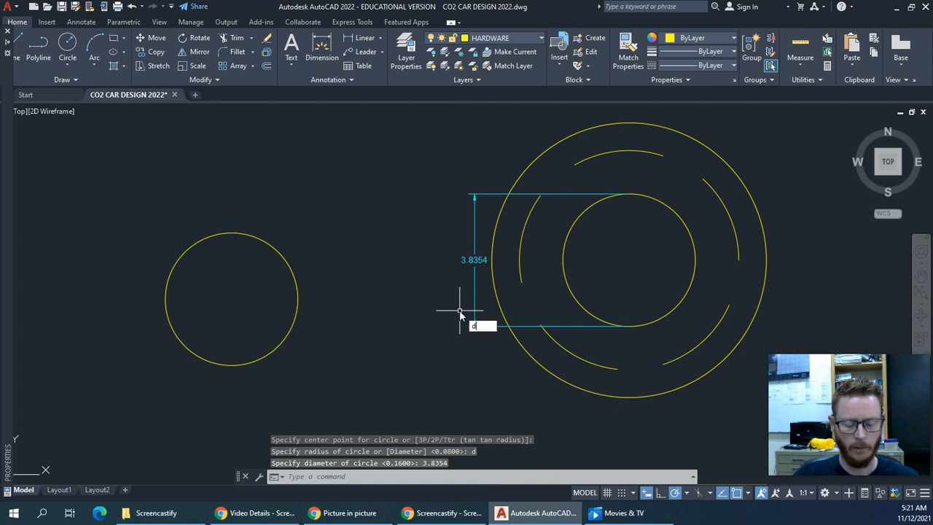
{"action": "type", "text": "li"}
{"action": "key", "text": "Return"}
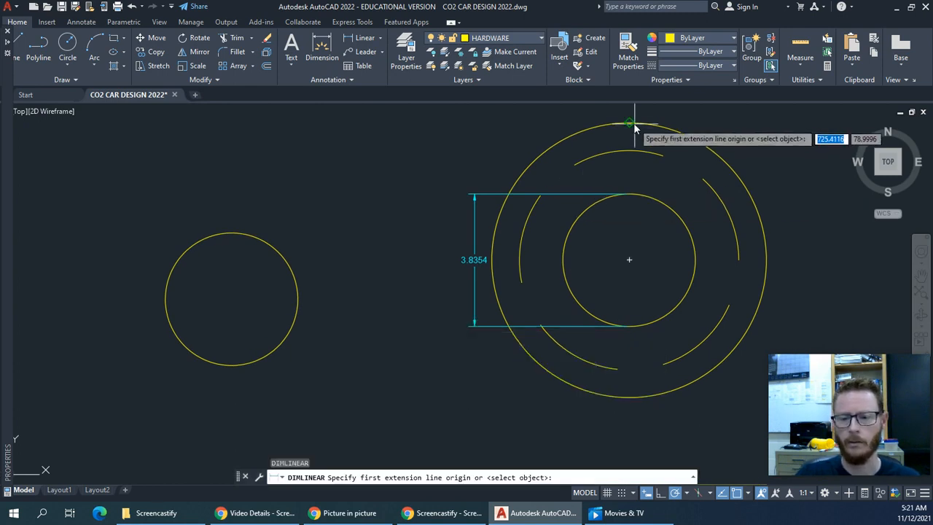
{"action": "left_click", "coordinate": [629, 124]}
{"action": "left_click", "coordinate": [629, 397]}
{"action": "left_click", "coordinate": [434, 398]}
Draw a circle with a diameter of 7.9502, concentric with the new circle left of the bushing
{"action": "middle_click_drag", "start_coordinate": [330, 383], "coordinate": [418, 368]}
{"action": "type", "text": "c"}
{"action": "key", "text": "Return"}
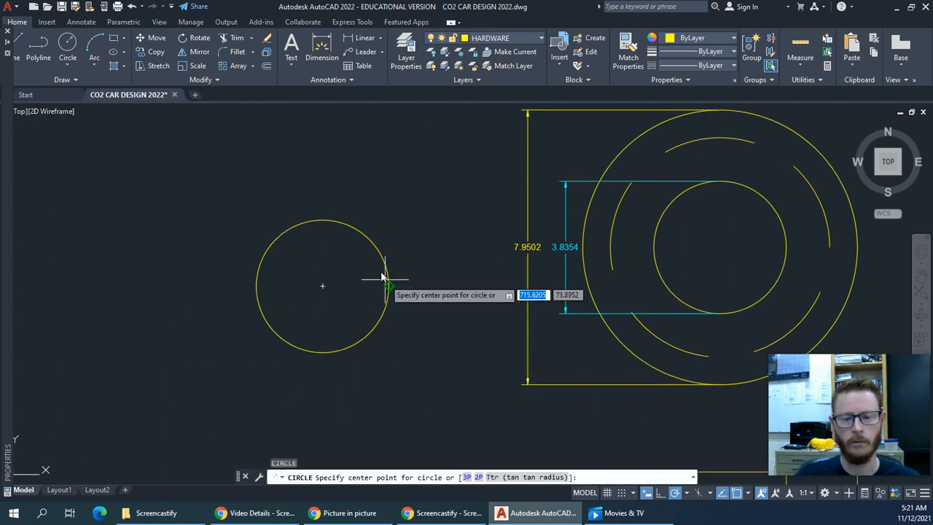
{"action": "left_click", "coordinate": [325, 290]}
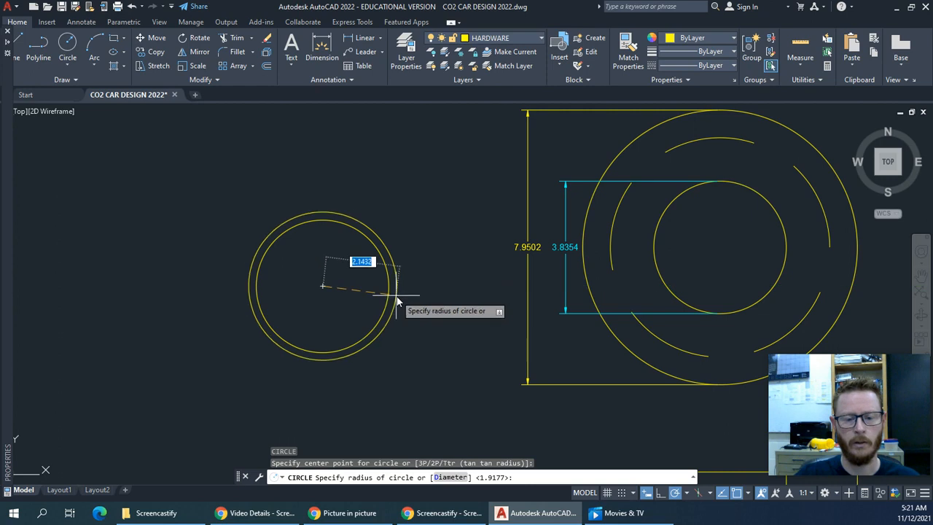
{"action": "type", "text": "d"}
{"action": "key", "text": "Return"}
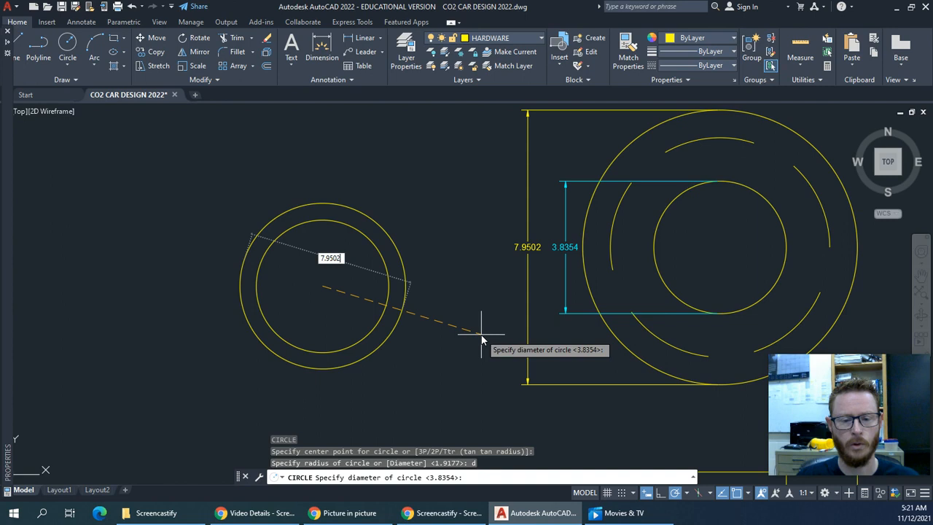
{"action": "key", "text": "Return"}
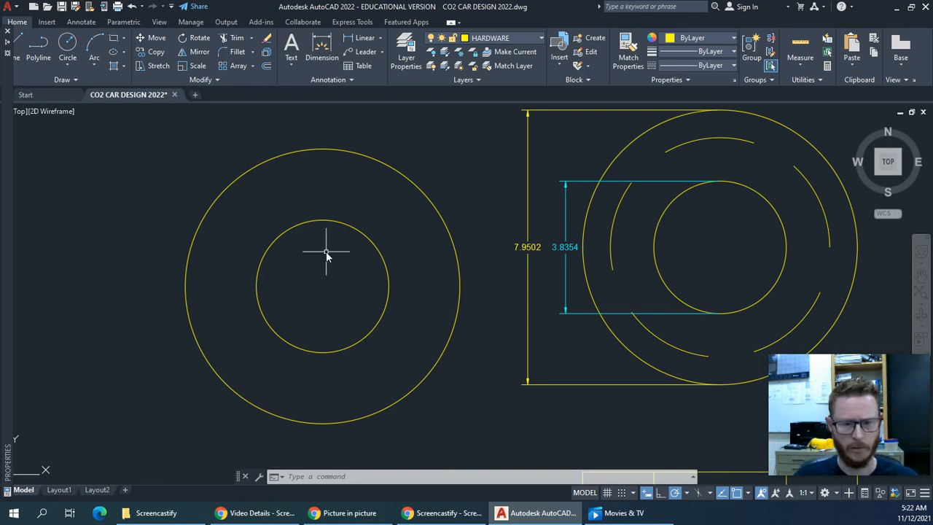
{"action": "key", "text": "Return"}
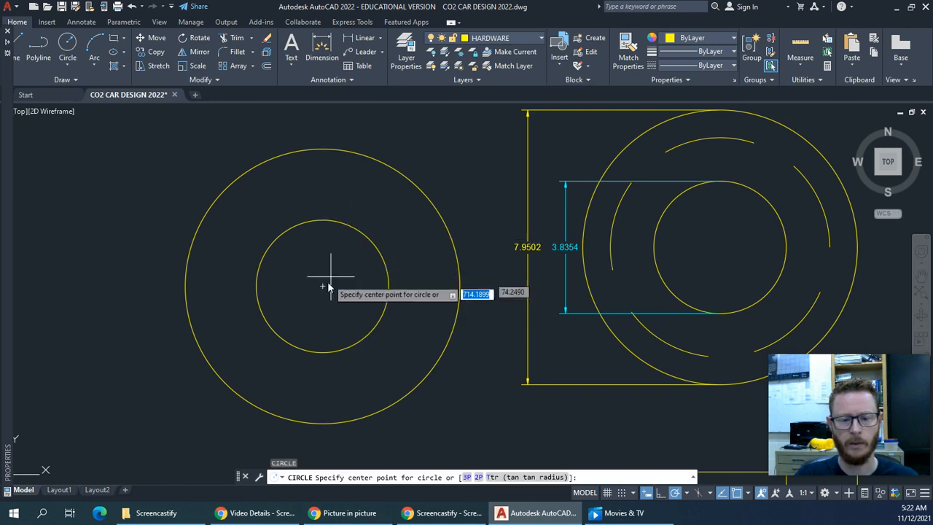
{"action": "left_click", "coordinate": [322, 285]}
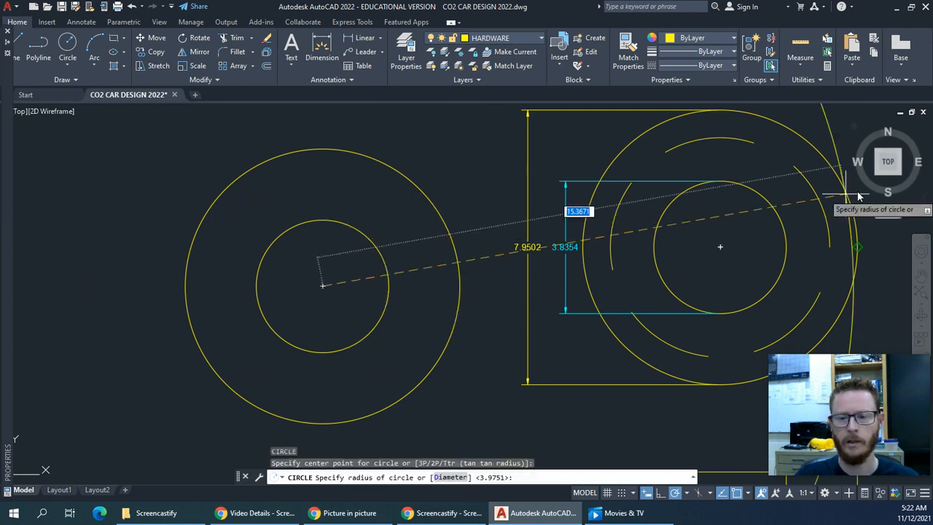
{"action": "key", "text": "Escape"}
Add a vertical linear dimension across the bushing's dashed middle circle, placing it left of the existing dimensions
{"action": "type", "text": "dli"}
{"action": "key", "text": "Return"}
{"action": "left_click", "coordinate": [720, 137]}
{"action": "left_click", "coordinate": [720, 355]}
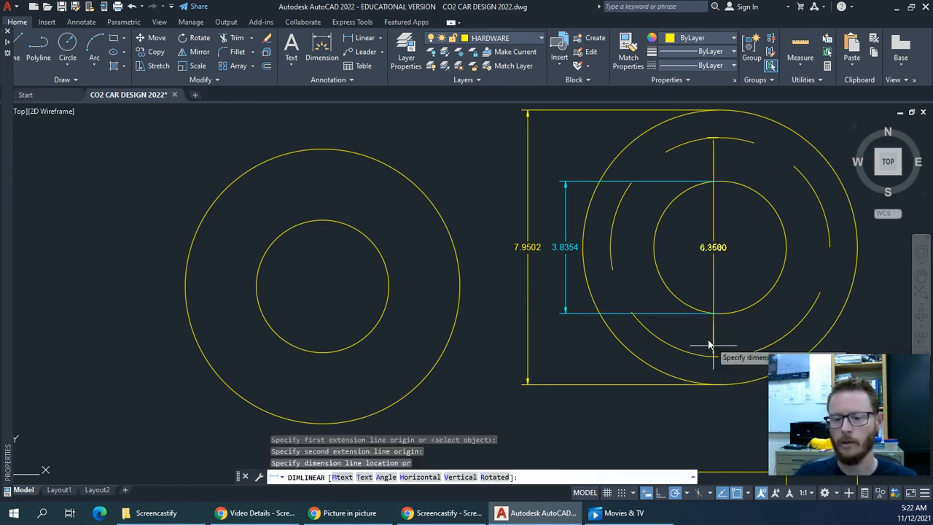
{"action": "left_click", "coordinate": [493, 391]}
Draw a circle with a diameter of 6.35, concentric with the two new circles
{"action": "type", "text": "c"}
{"action": "key", "text": "Return"}
{"action": "left_click", "coordinate": [323, 287]}
{"action": "type", "text": "d"}
{"action": "key", "text": "Return"}
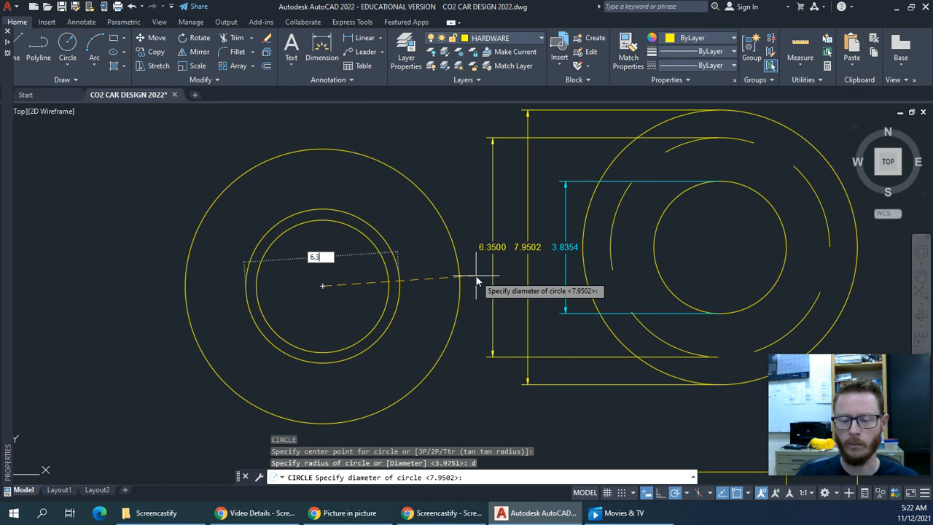
{"action": "key", "text": "Return"}
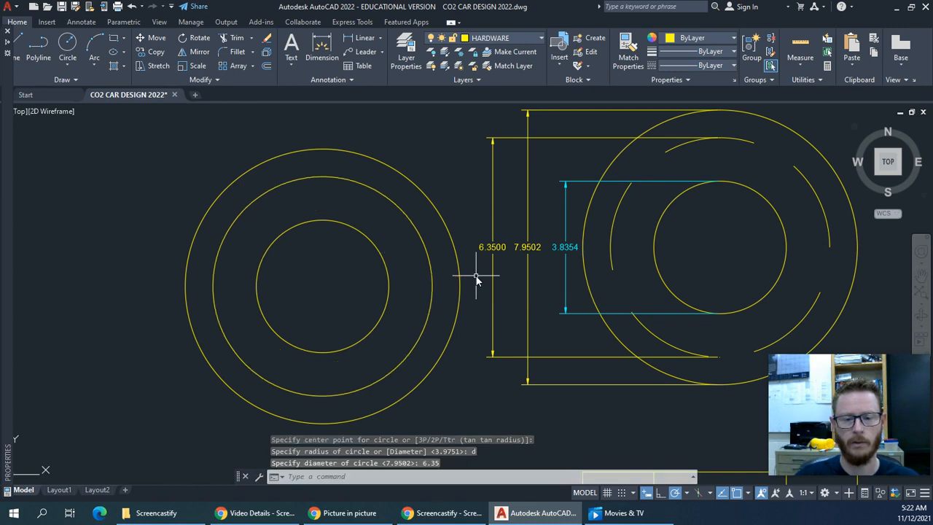
Erase all three vertical dimensions from the original bushing's circular view
{"action": "left_click", "coordinate": [572, 332]}
{"action": "left_click", "coordinate": [488, 218]}
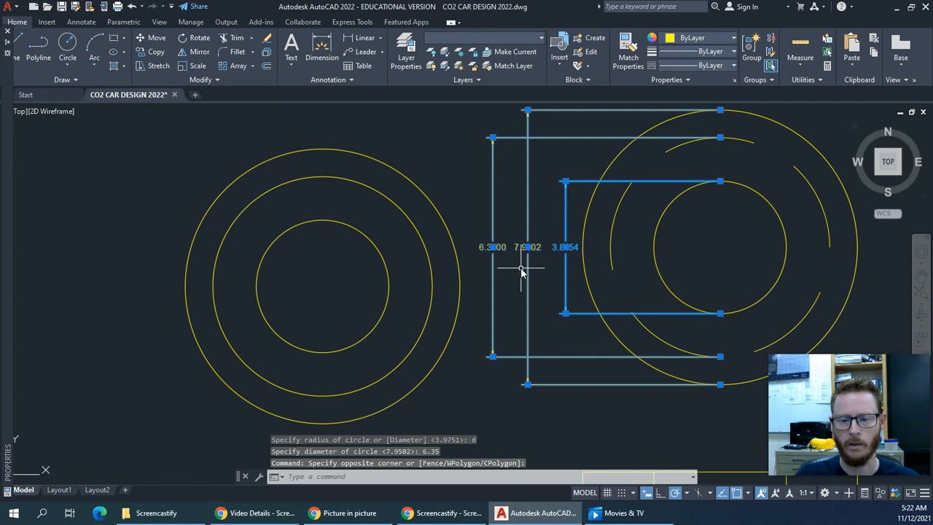
{"action": "key", "text": "Escape"}
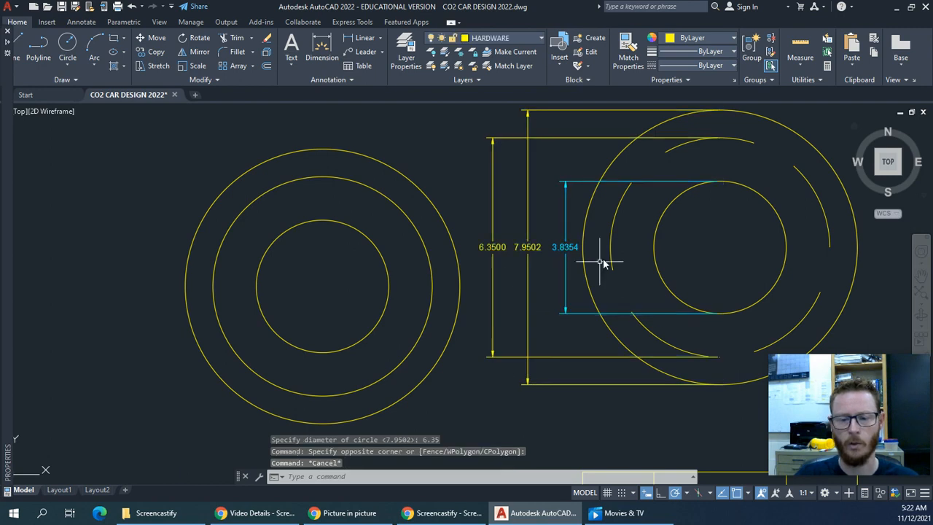
{"action": "left_click", "coordinate": [576, 333]}
{"action": "left_click", "coordinate": [487, 251]}
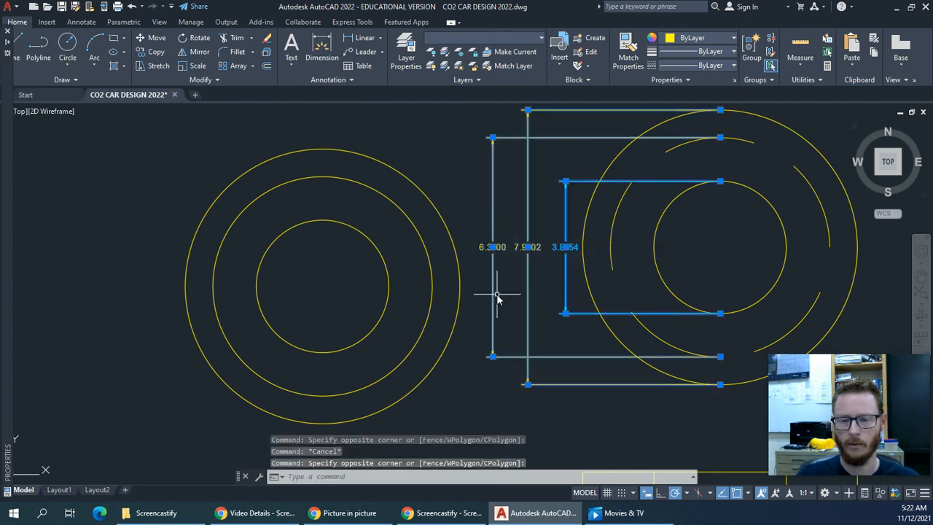
{"action": "key", "text": "Delete"}
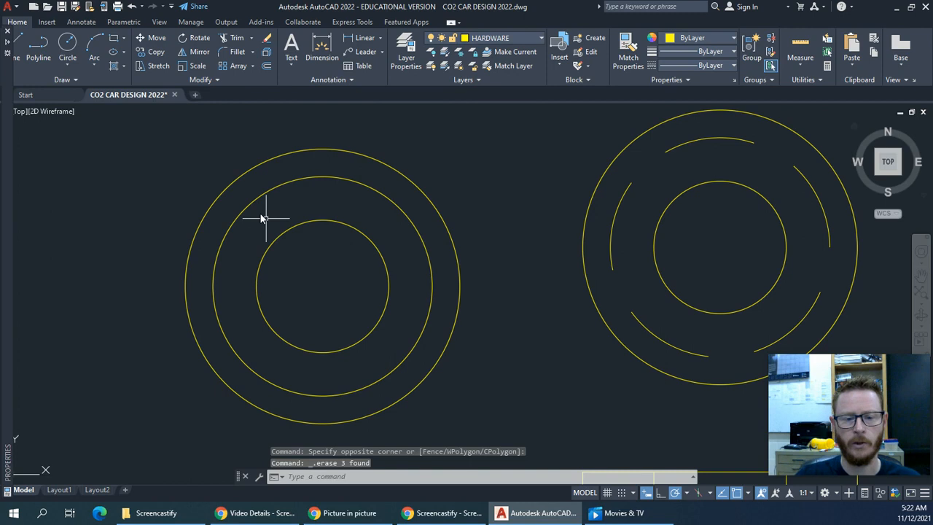
Draw a small downward-pointing arrow with lines, centred just above the flange of the bushing's side view
{"action": "middle_click_drag", "start_coordinate": [311, 306], "coordinate": [314, 278]}
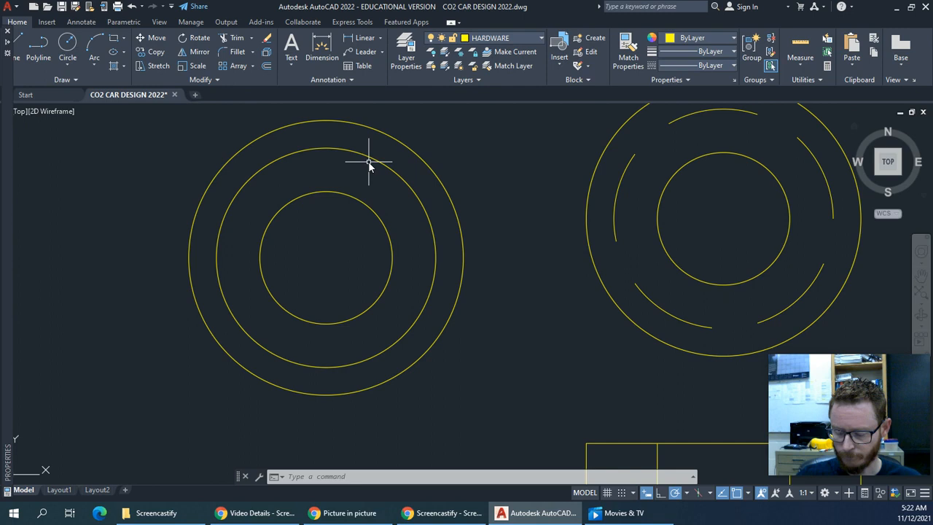
{"action": "scroll", "coordinate": [370, 166], "scroll_direction": "down", "scroll_amount": 3}
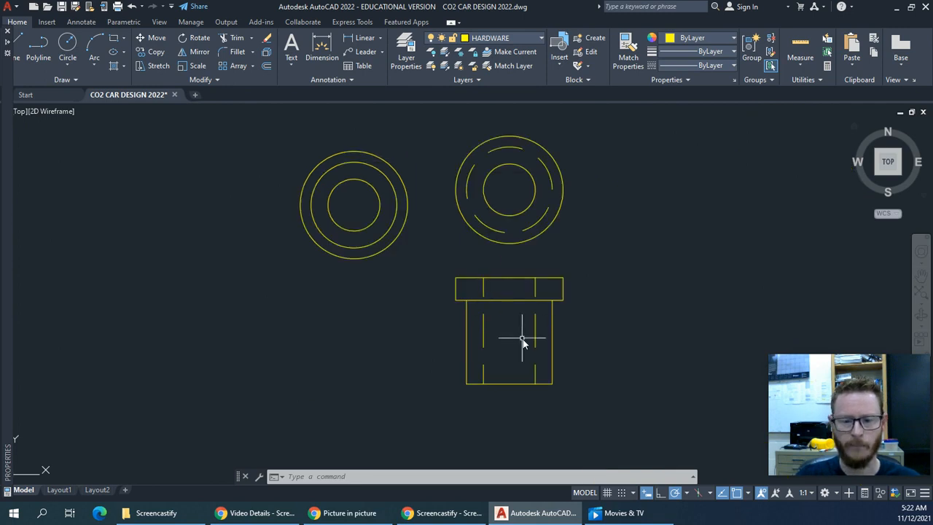
{"action": "scroll", "coordinate": [475, 317], "scroll_direction": "up", "scroll_amount": 2}
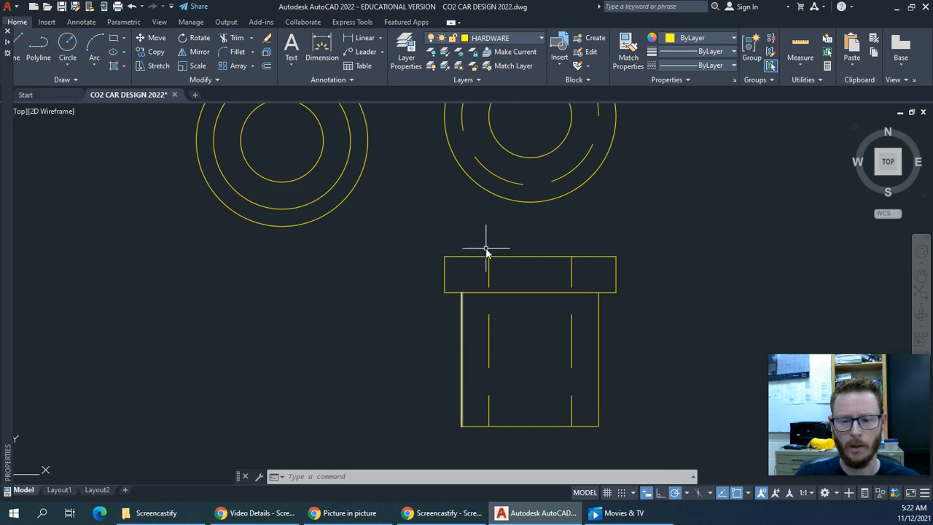
{"action": "type", "text": "l"}
{"action": "key", "text": "Return"}
{"action": "left_click", "coordinate": [529, 217]}
{"action": "left_click", "coordinate": [529, 249]}
{"action": "left_click", "coordinate": [536, 241]}
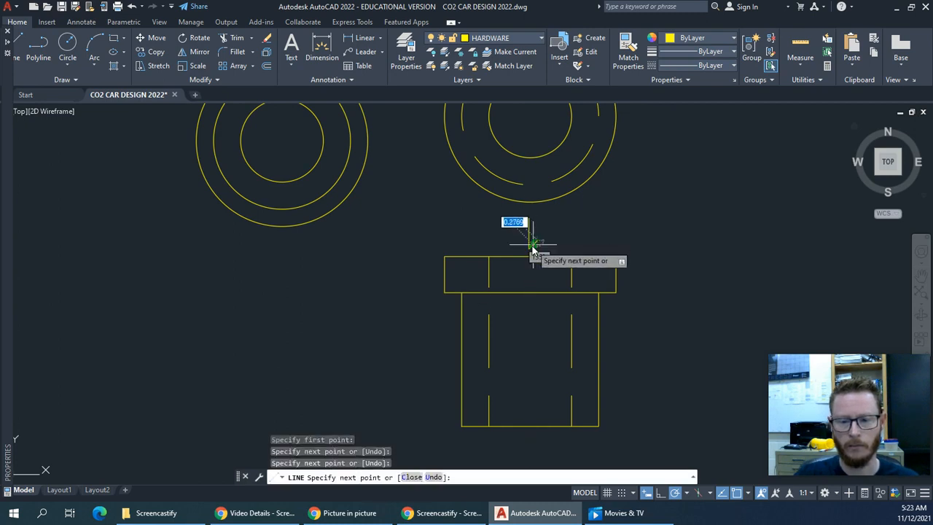
{"action": "left_click", "coordinate": [529, 249]}
{"action": "left_click", "coordinate": [520, 244]}
{"action": "key", "text": "Return"}
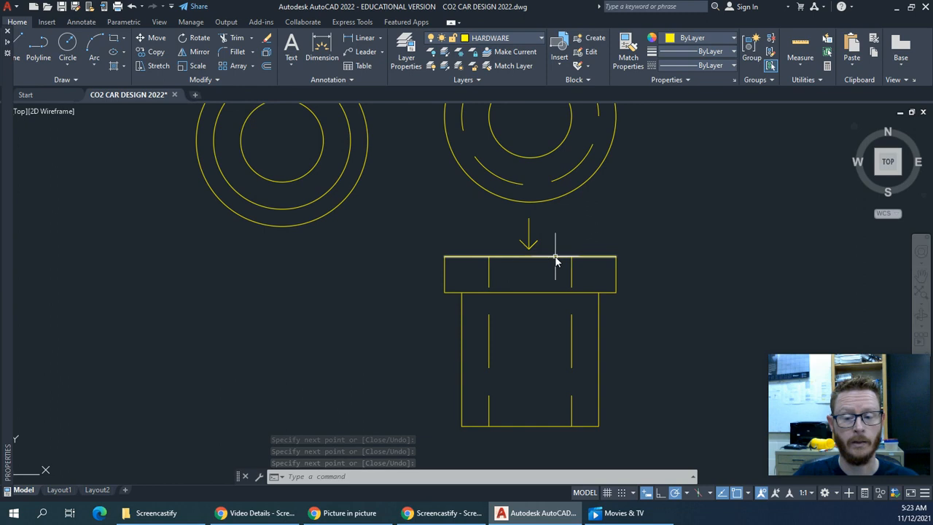
Examine the body's vertical edges in the bushing's side view against the middle circle, and check the CO2 car's axle holes
{"action": "left_click", "coordinate": [462, 309]}
{"action": "left_click", "coordinate": [599, 326]}
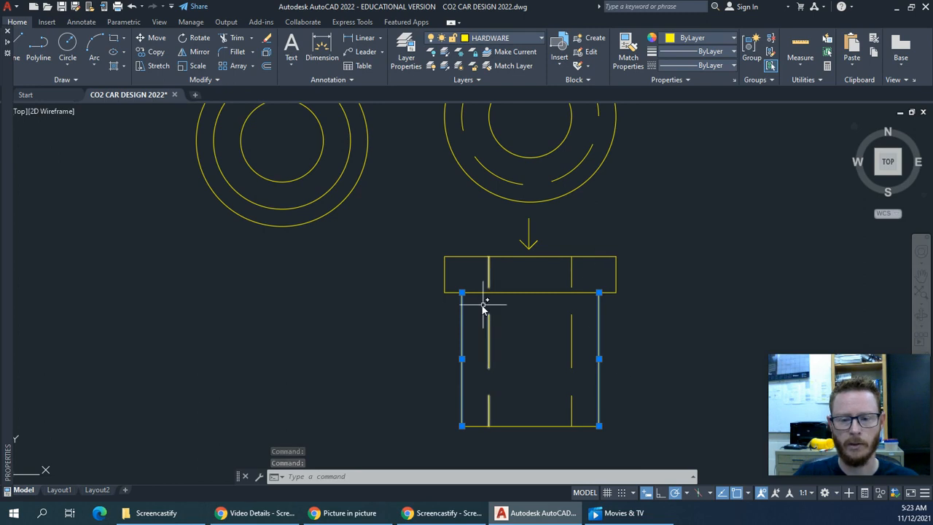
{"action": "middle_click_drag", "start_coordinate": [523, 255], "coordinate": [533, 321]}
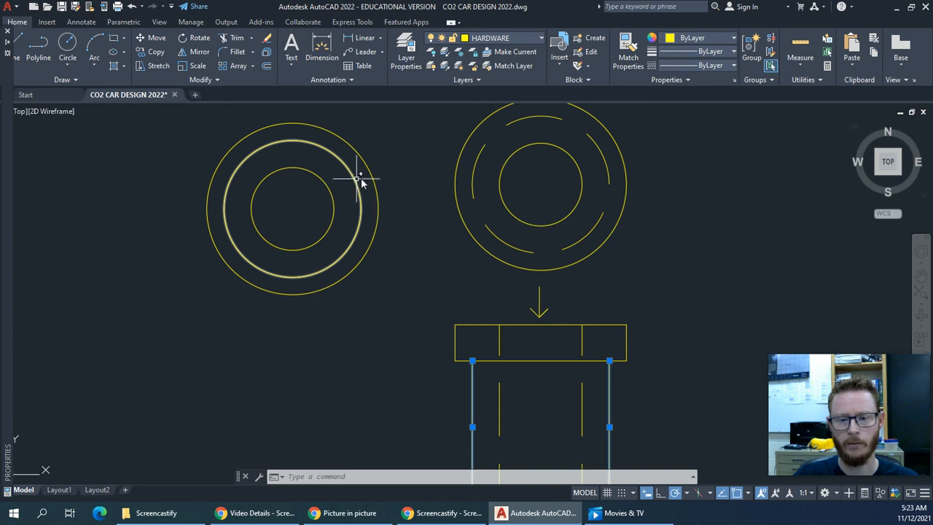
{"action": "scroll", "coordinate": [465, 185], "scroll_direction": "down", "scroll_amount": 6}
{"action": "scroll", "coordinate": [466, 183], "scroll_direction": "down", "scroll_amount": 8}
{"action": "mouse_move", "coordinate": [468, 183]}
{"action": "middle_mouse_down"}
{"action": "mouse_move", "coordinate": [520, 261]}
{"action": "mouse_move", "coordinate": [654, 270]}
{"action": "middle_mouse_up"}
{"action": "scroll", "coordinate": [289, 220], "scroll_direction": "up", "scroll_amount": 2}
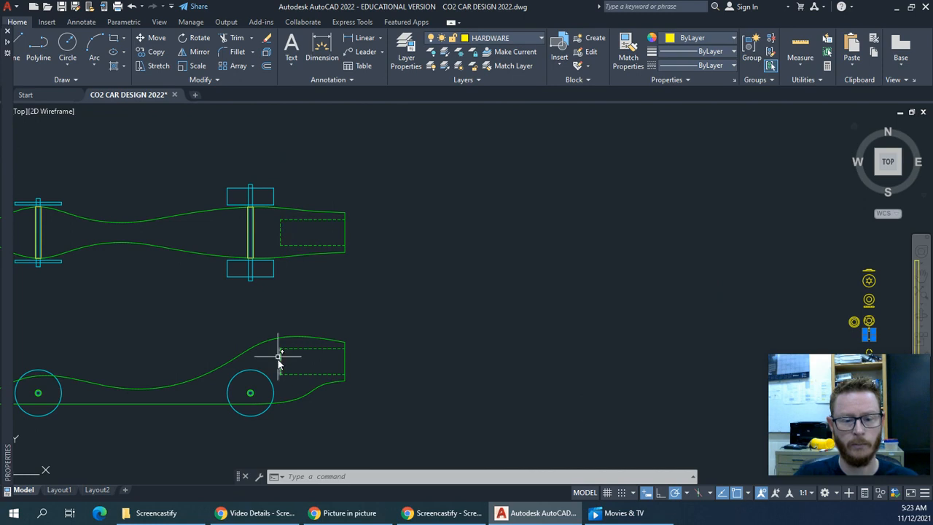
{"action": "mouse_move", "coordinate": [498, 335]}
{"action": "middle_mouse_down"}
{"action": "mouse_move", "coordinate": [209, 239]}
{"action": "mouse_move", "coordinate": [193, 215]}
{"action": "middle_mouse_up"}
{"action": "scroll", "coordinate": [535, 224], "scroll_direction": "up", "scroll_amount": 8}
{"action": "middle_click_drag", "start_coordinate": [558, 179], "coordinate": [564, 319]}
{"action": "key", "text": "Escape"}
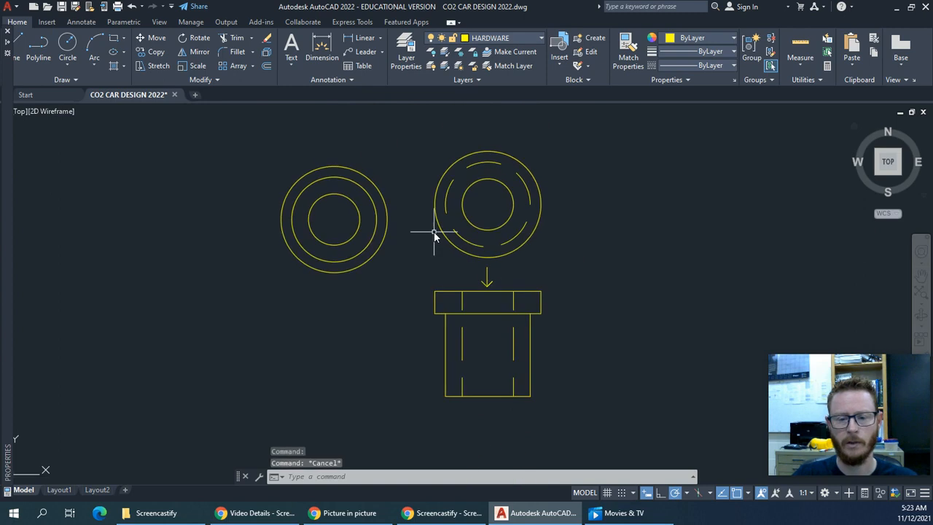
Change the linetype of the newly drawn middle circle to HIDDEN
{"action": "scroll", "coordinate": [364, 159], "scroll_direction": "up", "scroll_amount": 2}
{"action": "left_click", "coordinate": [355, 198]}
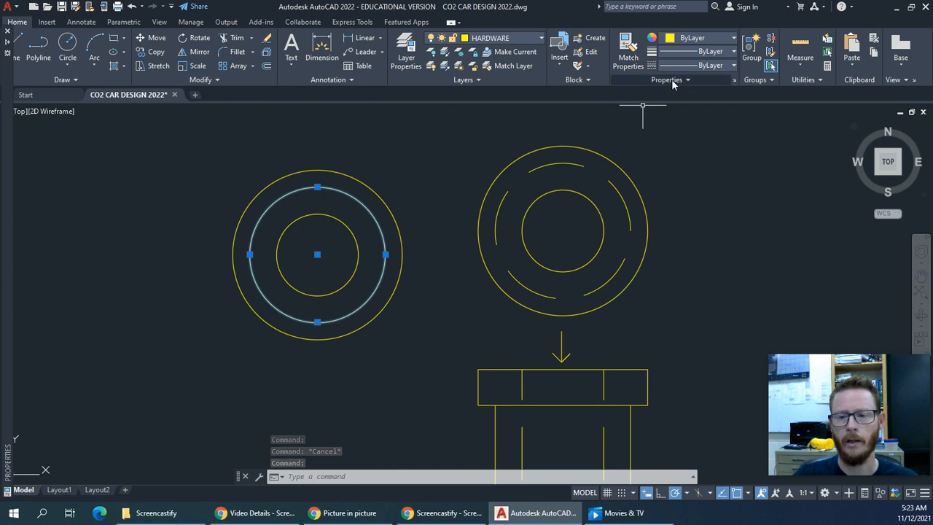
{"action": "left_click", "coordinate": [709, 66]}
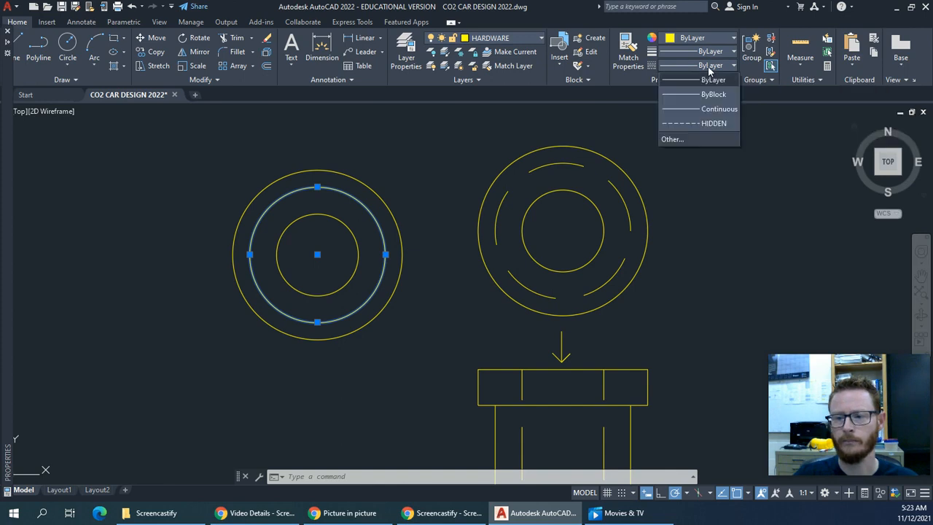
{"action": "left_click", "coordinate": [714, 124]}
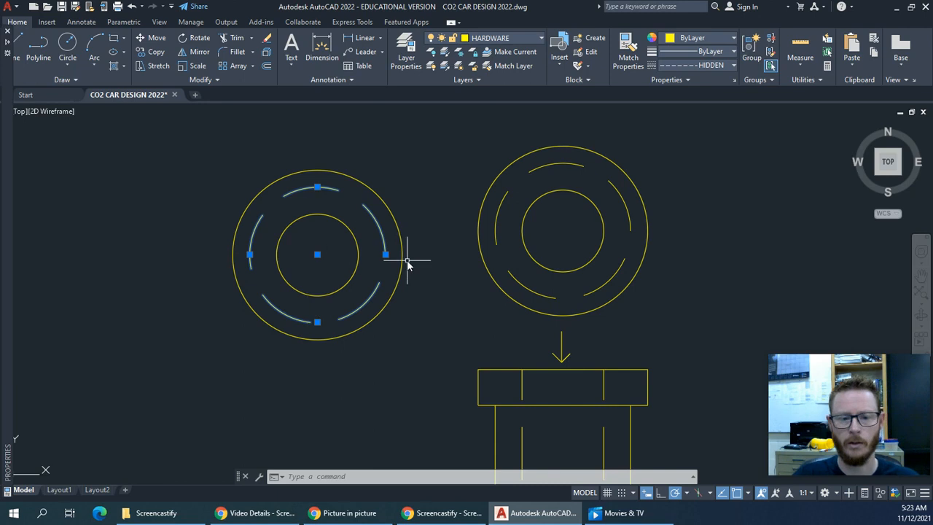
{"action": "key", "text": "Escape"}
Add a vertical linear dimension for the flange's thickness in the bushing's side view, placing it to the left of the flange
{"action": "scroll", "coordinate": [442, 271], "scroll_direction": "down", "scroll_amount": 2}
{"action": "scroll", "coordinate": [539, 190], "scroll_direction": "up", "scroll_amount": 3}
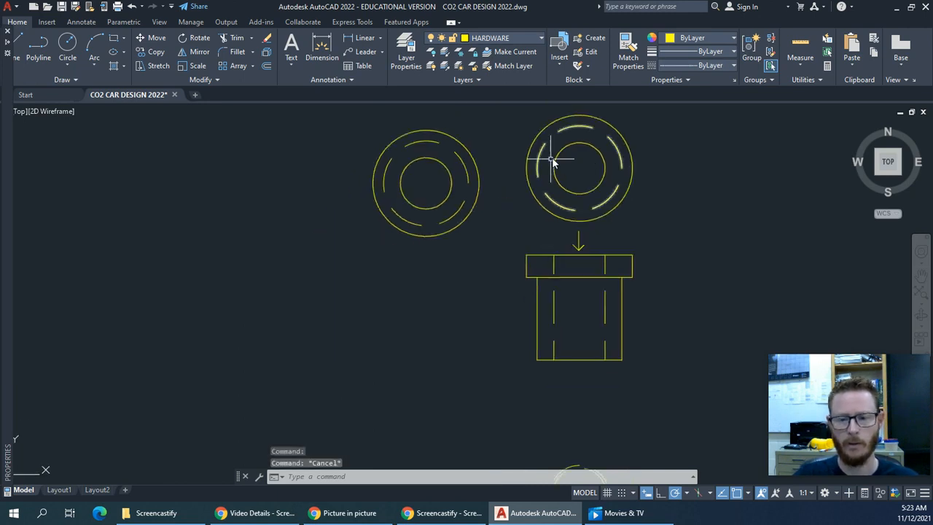
{"action": "middle_click_drag", "start_coordinate": [625, 162], "coordinate": [604, 192]}
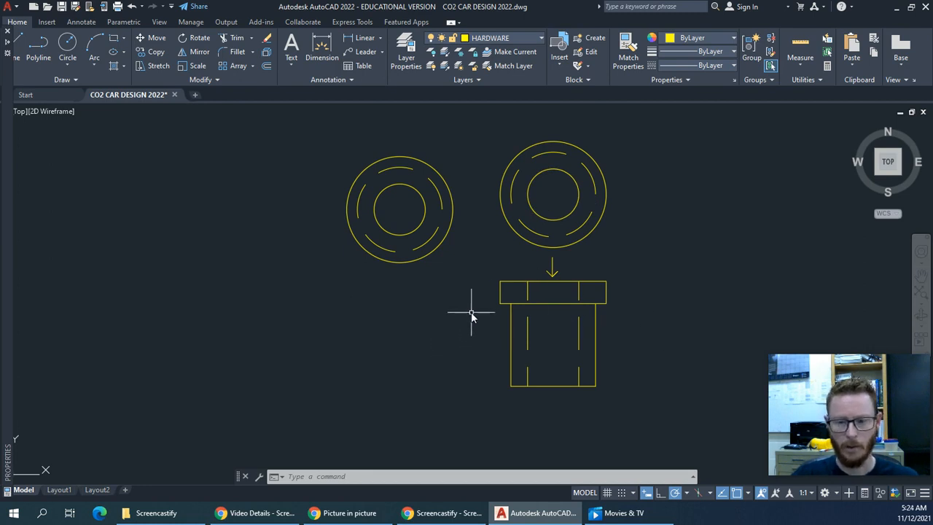
{"action": "type", "text": "D"}
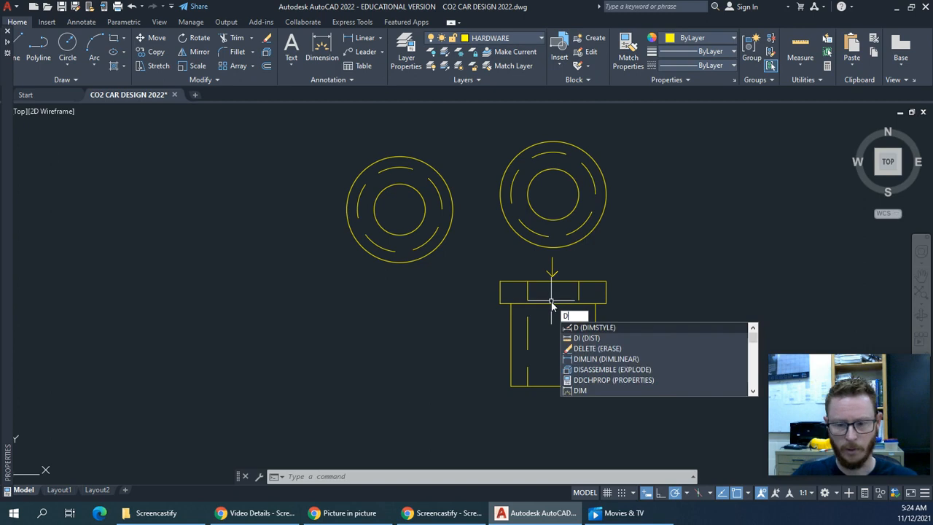
{"action": "type", "text": "li"}
{"action": "key", "text": "Return"}
{"action": "scroll", "coordinate": [507, 295], "scroll_direction": "up", "scroll_amount": 4}
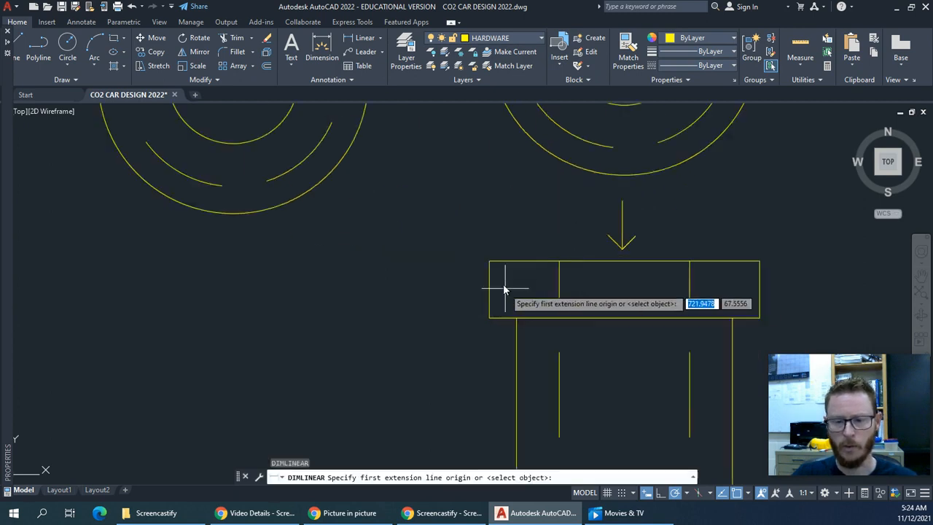
{"action": "left_click", "coordinate": [489, 263]}
{"action": "left_click", "coordinate": [490, 319]}
{"action": "left_click", "coordinate": [454, 319]}
Add a vertical linear dimension for the bushing body's height below the flange, aligned with the flange thickness dimension
{"action": "key", "text": "Return"}
{"action": "left_click", "coordinate": [517, 319]}
{"action": "middle_click_drag", "start_coordinate": [517, 318], "coordinate": [519, 175]}
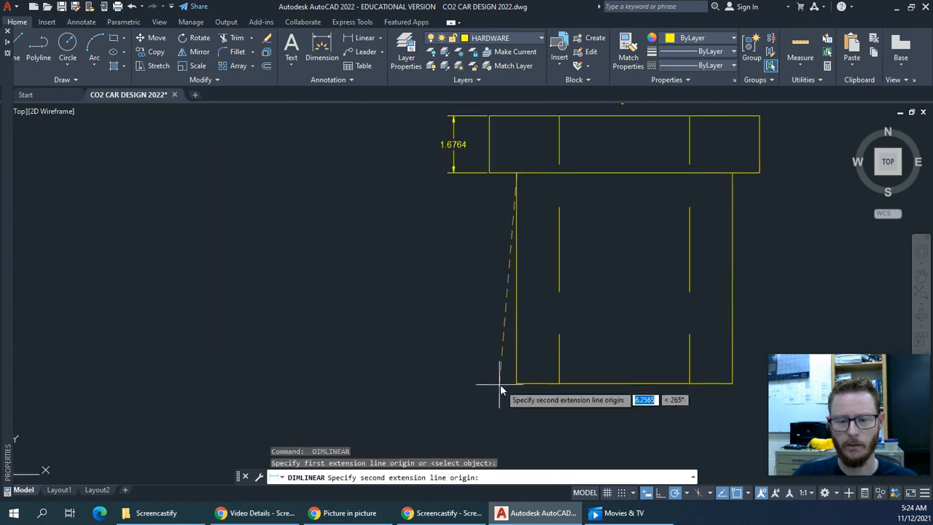
{"action": "left_click", "coordinate": [517, 382]}
{"action": "left_click", "coordinate": [453, 186]}
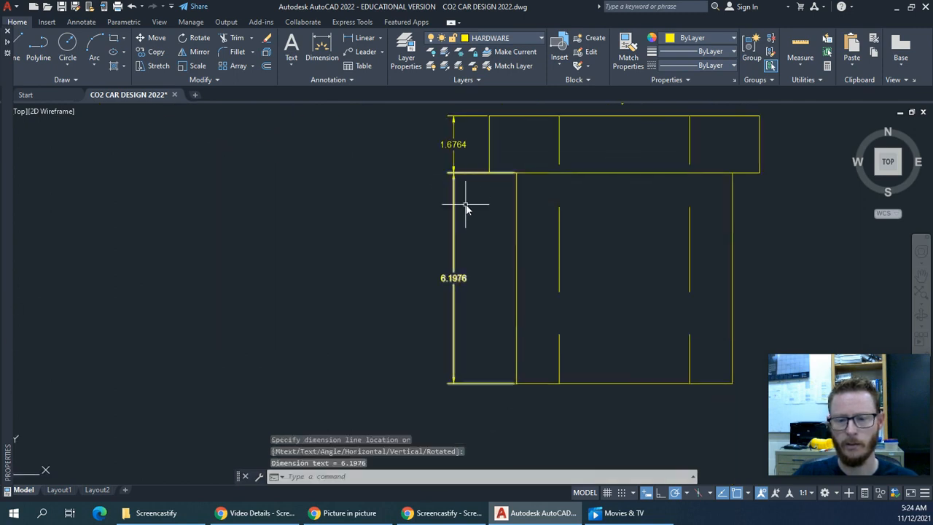
{"action": "scroll", "coordinate": [520, 218], "scroll_direction": "down", "scroll_amount": 3}
{"action": "middle_click_drag", "start_coordinate": [520, 216], "coordinate": [581, 309]}
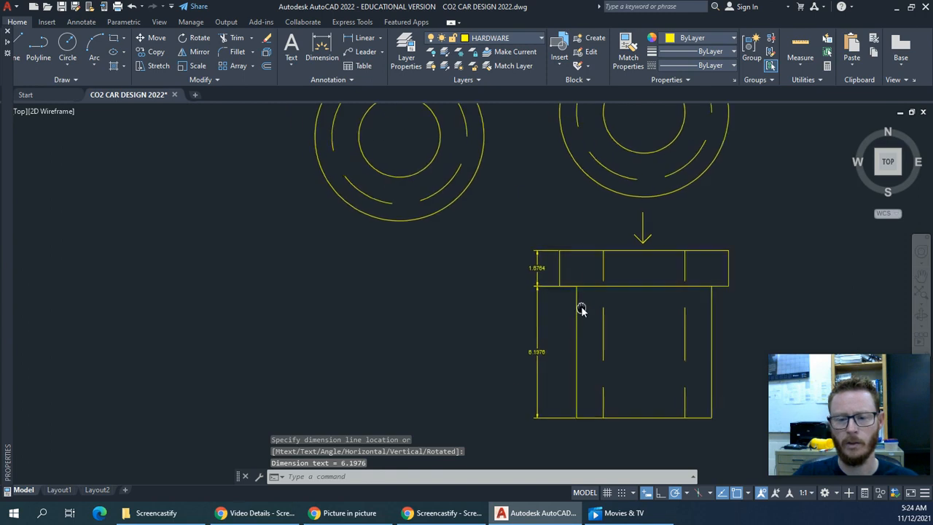
{"action": "scroll", "coordinate": [587, 292], "scroll_direction": "up", "scroll_amount": 3}
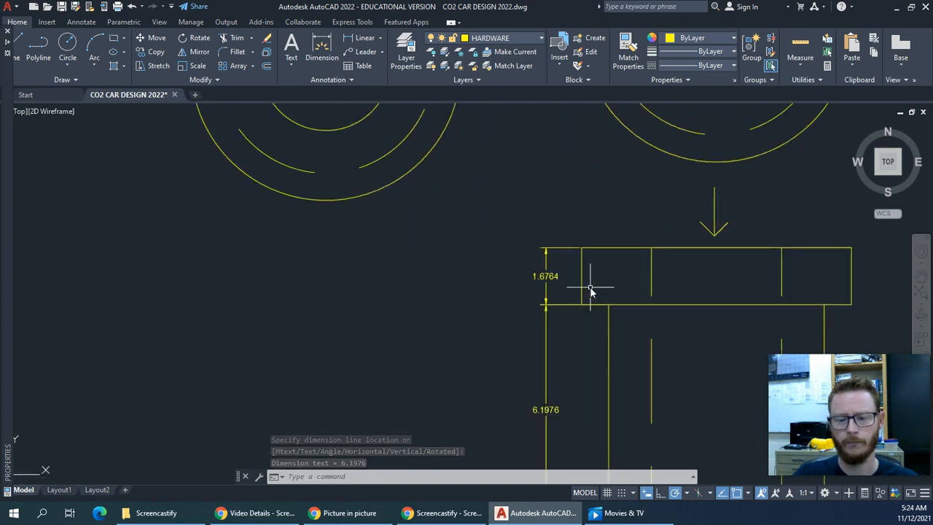
Draw the flange rectangle below the newly drawn circles, spanning the outer circle's left and right quadrants, with a height of 1.6764
{"action": "scroll", "coordinate": [588, 298], "scroll_direction": "down", "scroll_amount": 3}
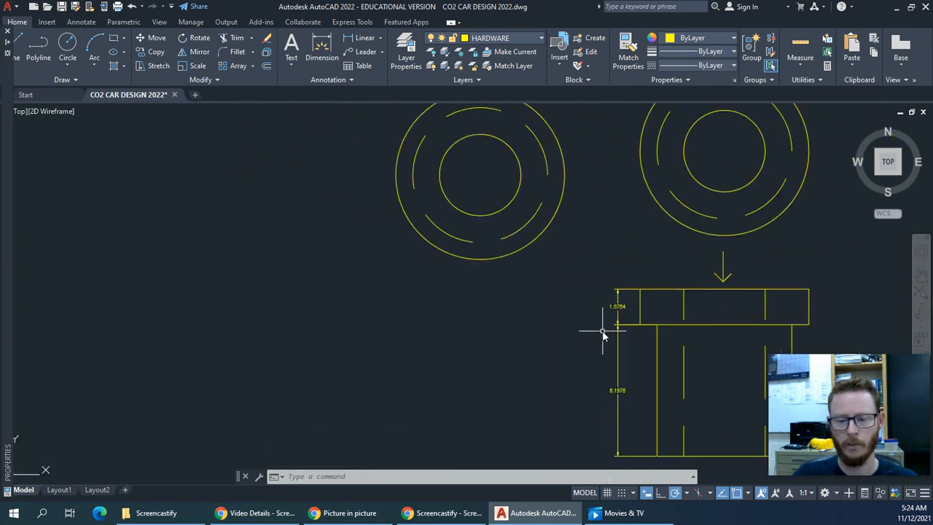
{"action": "middle_click_drag", "start_coordinate": [573, 298], "coordinate": [568, 269]}
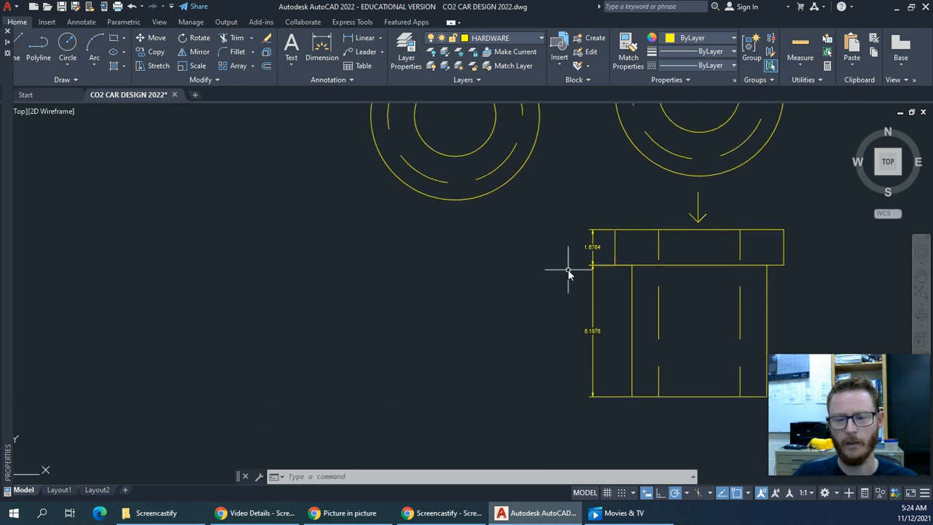
{"action": "scroll", "coordinate": [616, 291], "scroll_direction": "up", "scroll_amount": 2}
{"action": "scroll", "coordinate": [616, 290], "scroll_direction": "down", "scroll_amount": 2}
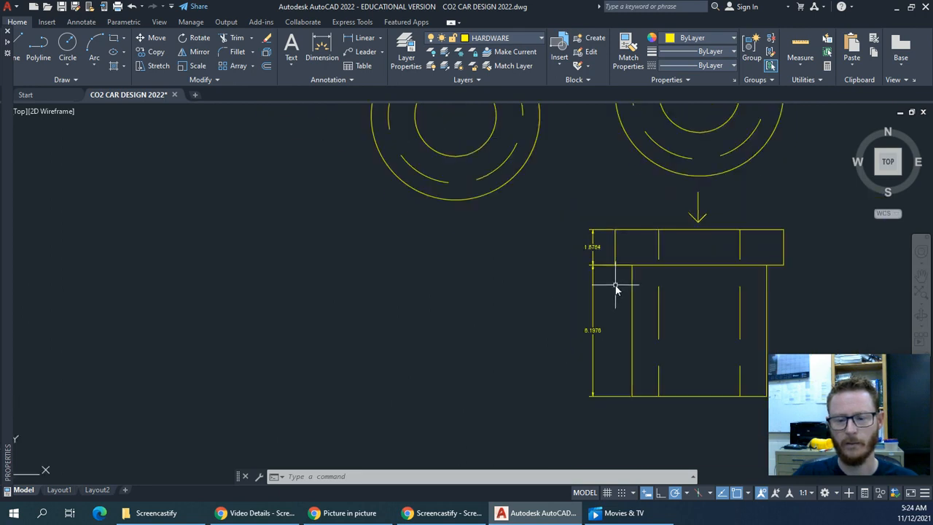
{"action": "scroll", "coordinate": [542, 230], "scroll_direction": "up", "scroll_amount": 2}
{"action": "scroll", "coordinate": [521, 298], "scroll_direction": "down", "scroll_amount": 2}
{"action": "middle_click_drag", "start_coordinate": [521, 298], "coordinate": [516, 306]}
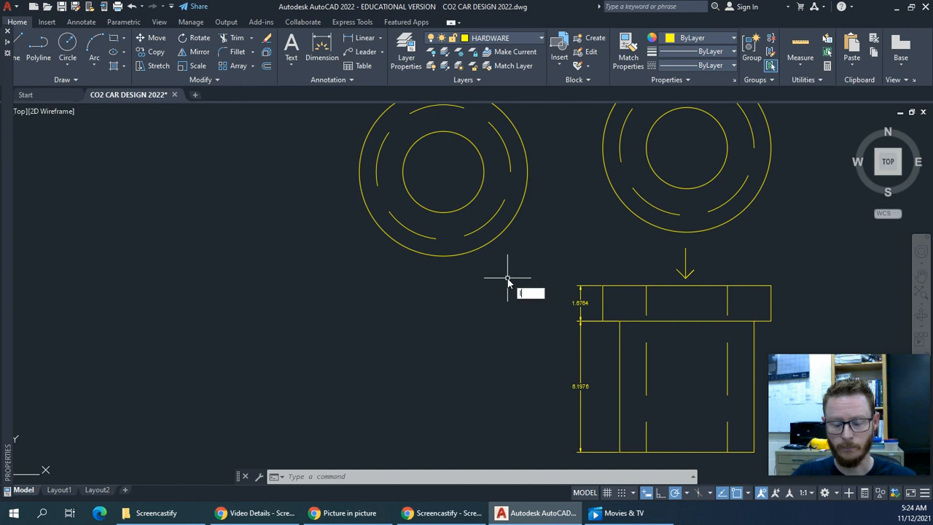
{"action": "key", "text": "Return"}
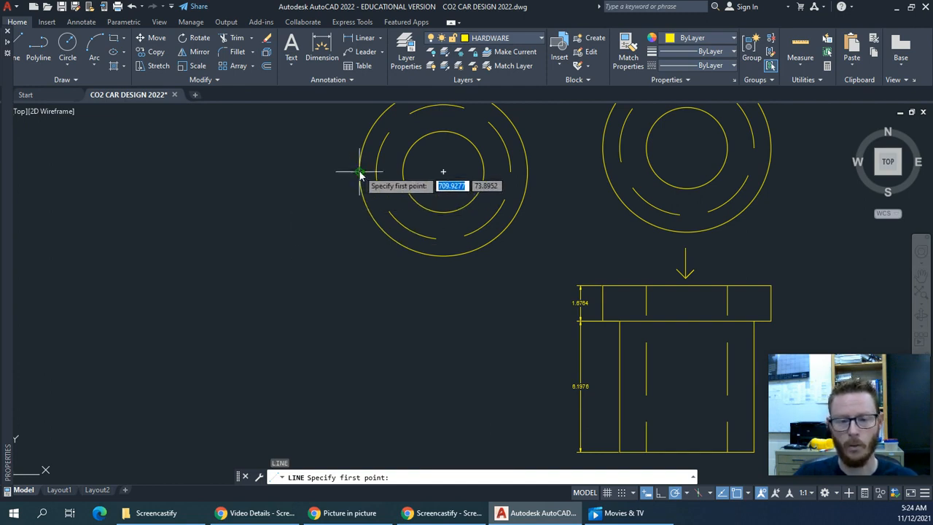
{"action": "left_click", "coordinate": [360, 293]}
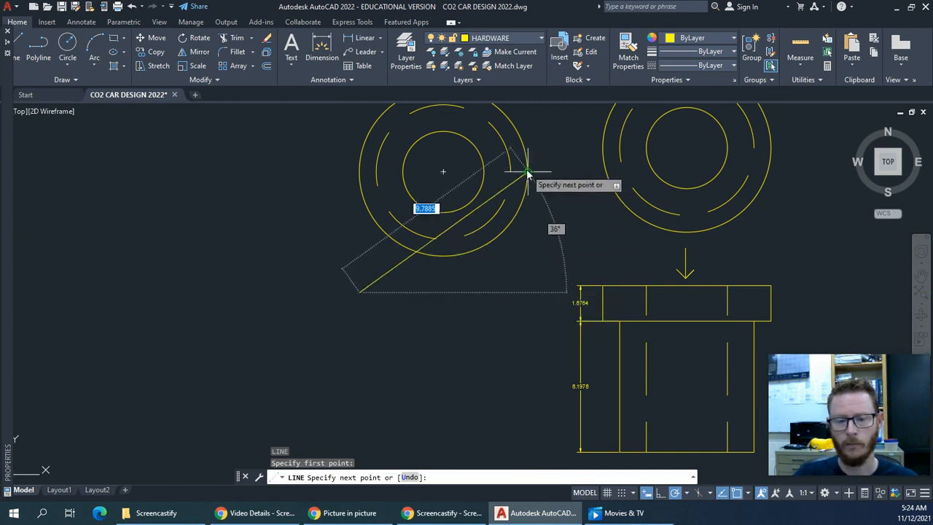
{"action": "left_click", "coordinate": [527, 292]}
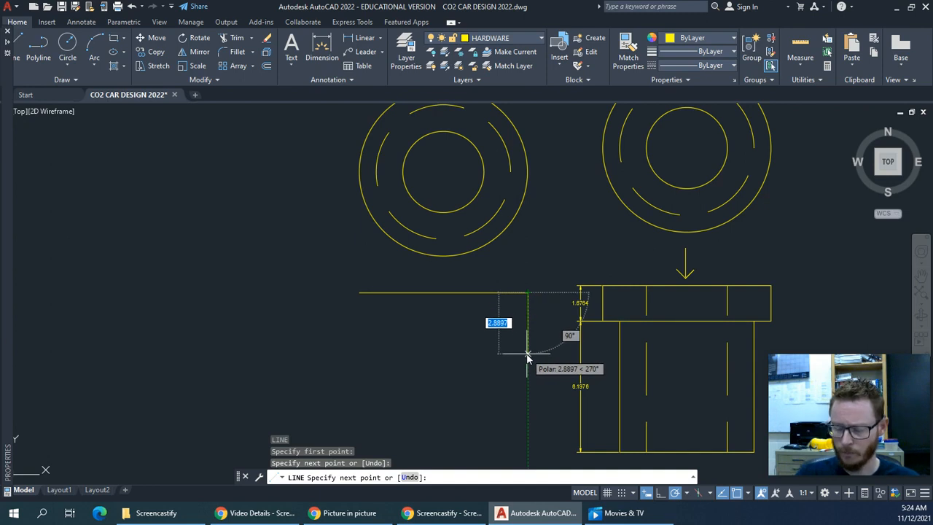
{"action": "type", "text": "1.6764"}
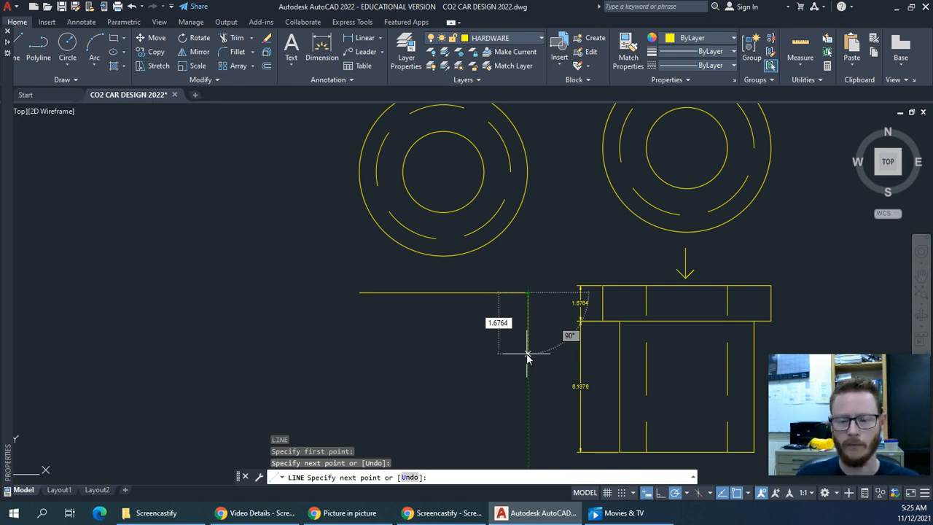
{"action": "key", "text": "Return"}
{"action": "left_click", "coordinate": [528, 328]}
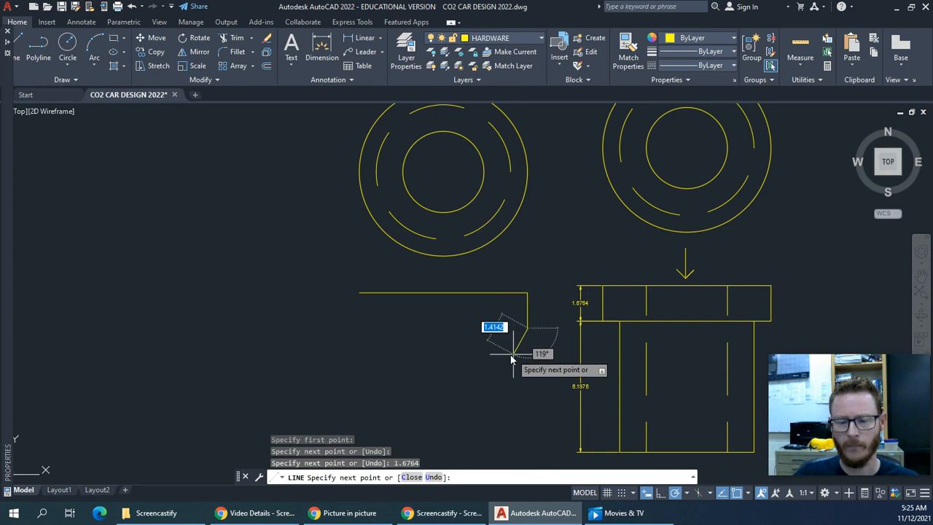
{"action": "left_click", "coordinate": [359, 328]}
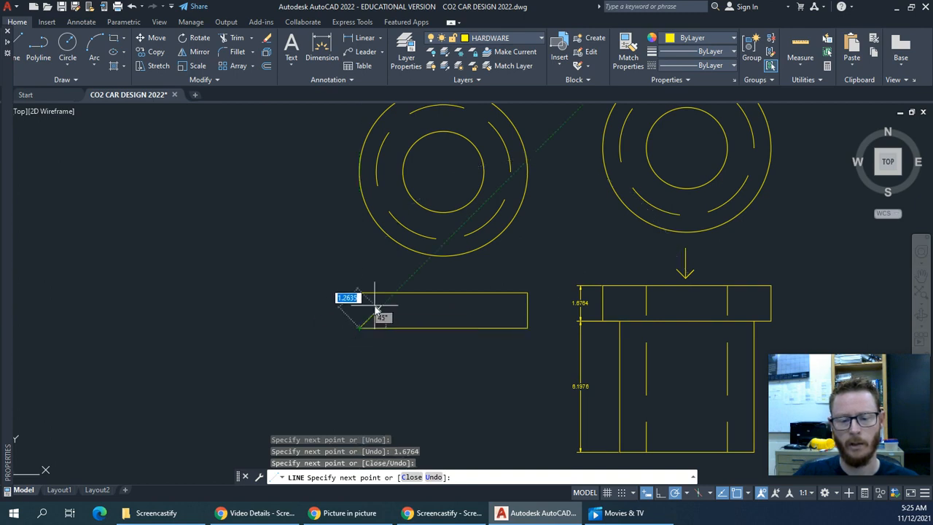
{"action": "left_click", "coordinate": [359, 294]}
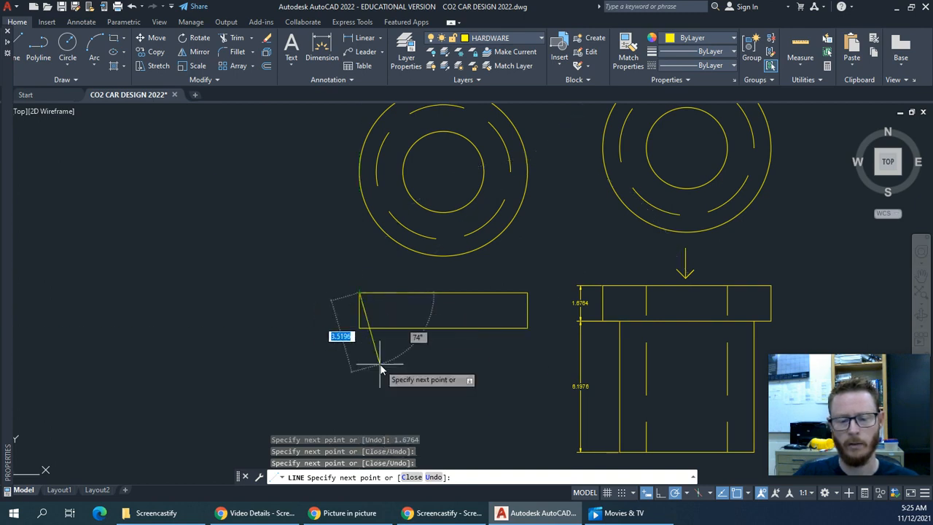
{"action": "key", "text": "Return"}
Draw the bushing body's outline 6.1976 tall below the new flange, with its sides aligned to the hidden middle circle's quadrants
{"action": "middle_click_drag", "start_coordinate": [476, 355], "coordinate": [450, 306]}
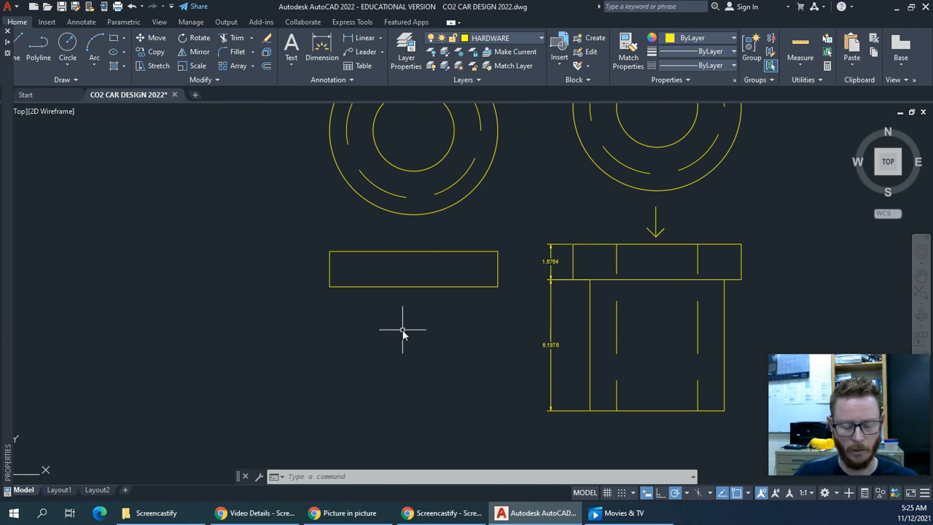
{"action": "key", "text": "Return"}
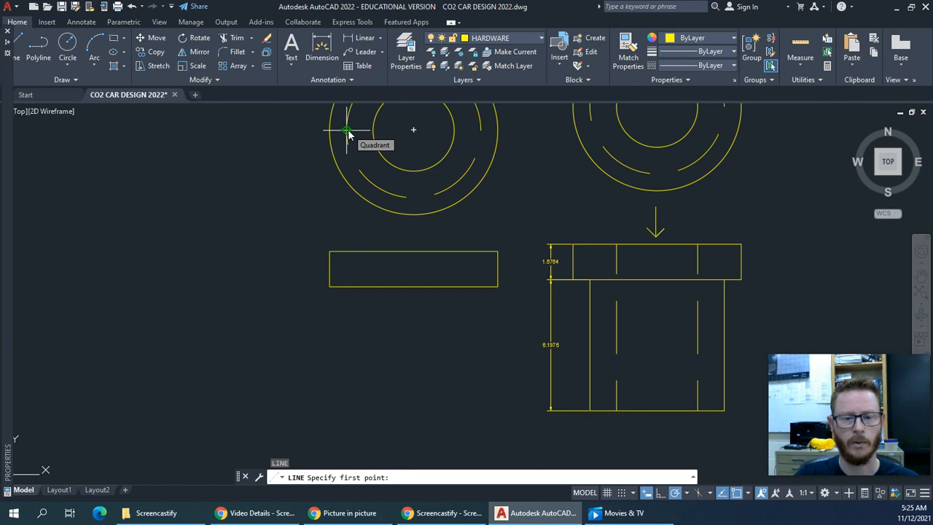
{"action": "left_click", "coordinate": [348, 287]}
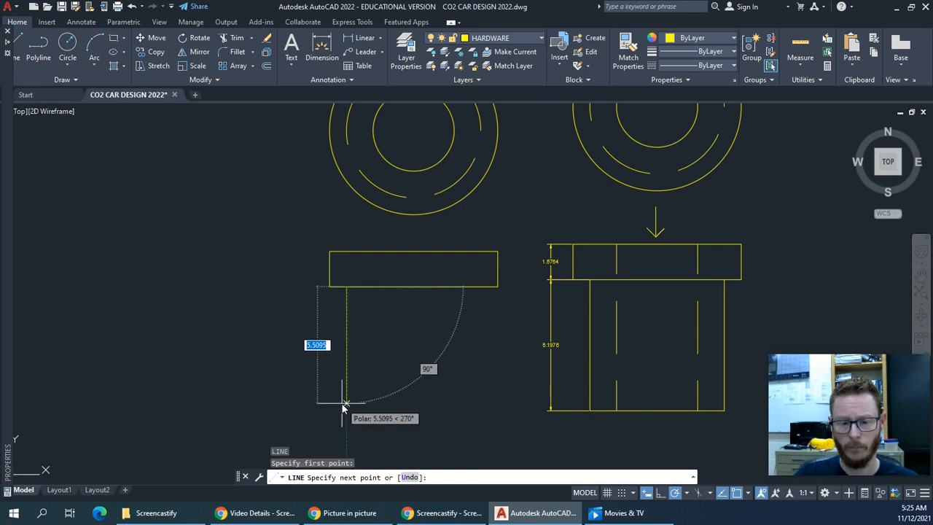
{"action": "type", "text": "6.1976"}
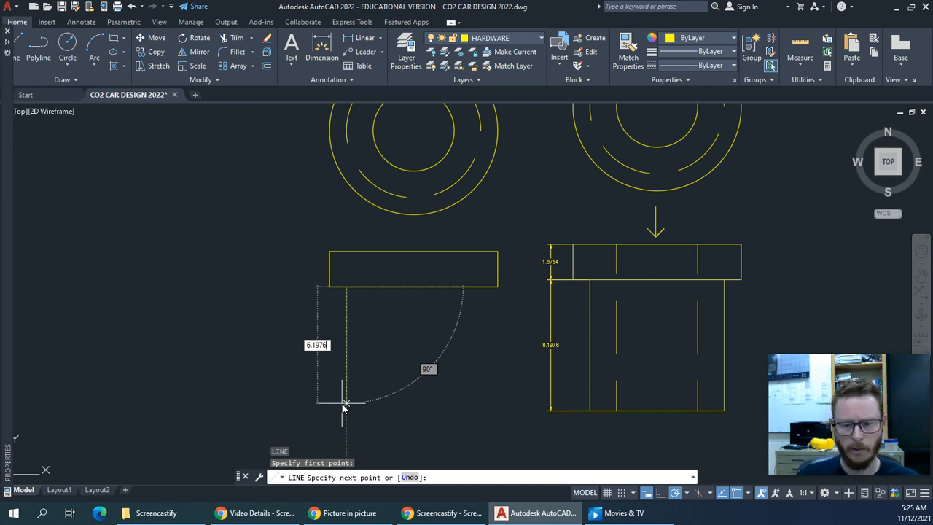
{"action": "key", "text": "Return"}
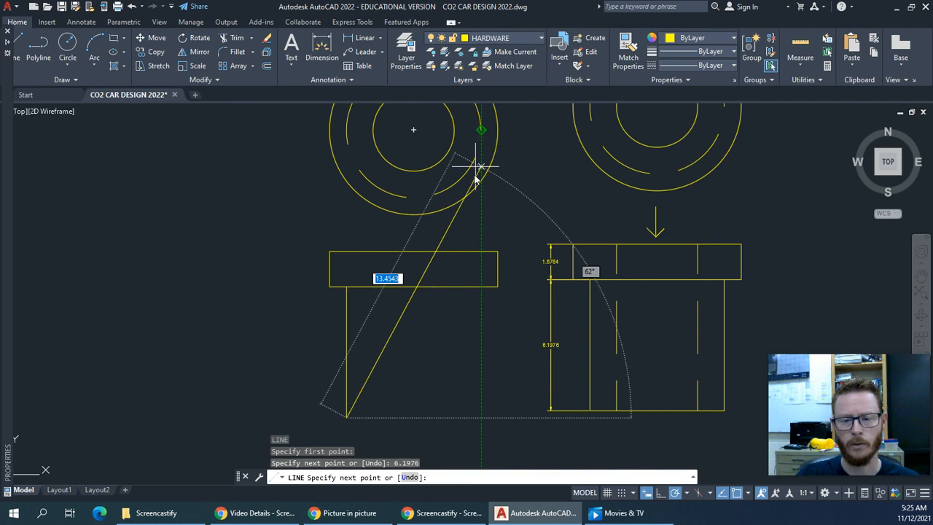
{"action": "left_click", "coordinate": [481, 418]}
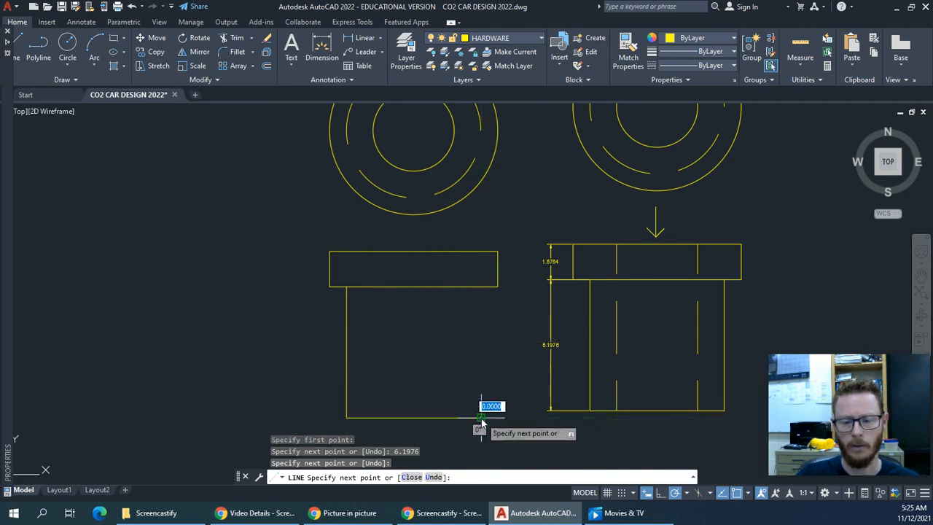
{"action": "left_click", "coordinate": [481, 287]}
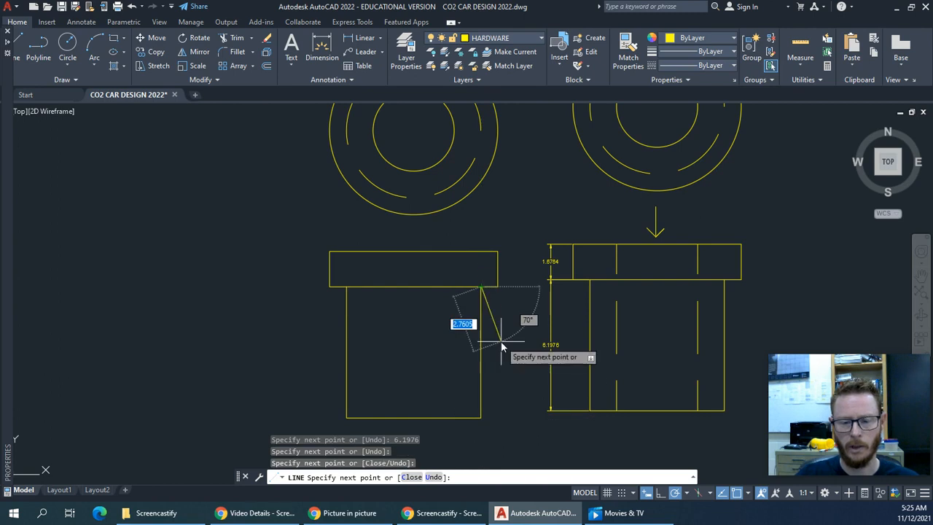
{"action": "key", "text": "Return"}
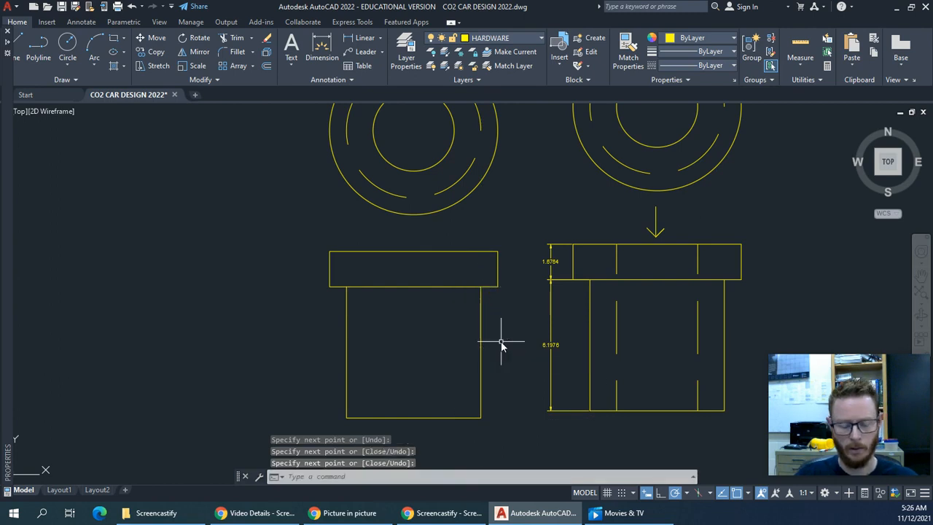
Draw two vertical bore lines from the flange's top edge to the body's bottom edge, aligned with the inner circle's left and right quadrants
{"action": "key", "text": "Return"}
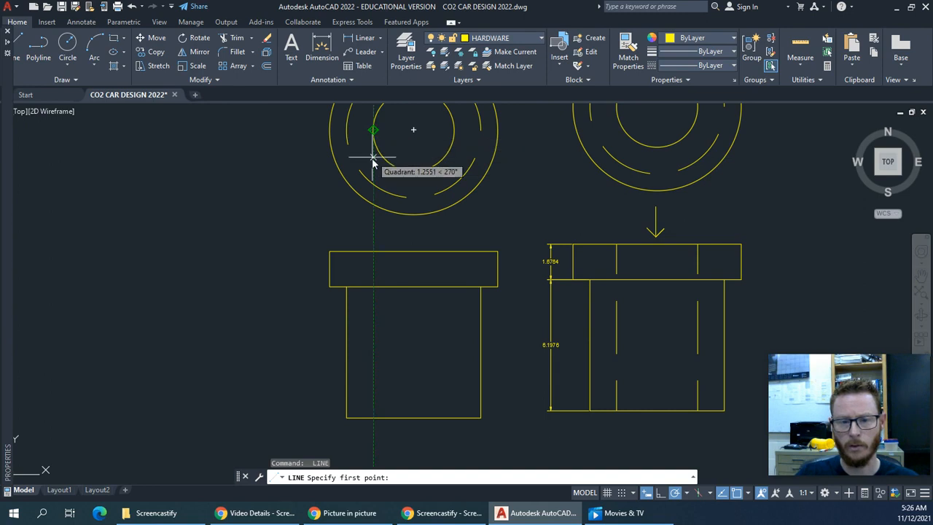
{"action": "left_click", "coordinate": [372, 253]}
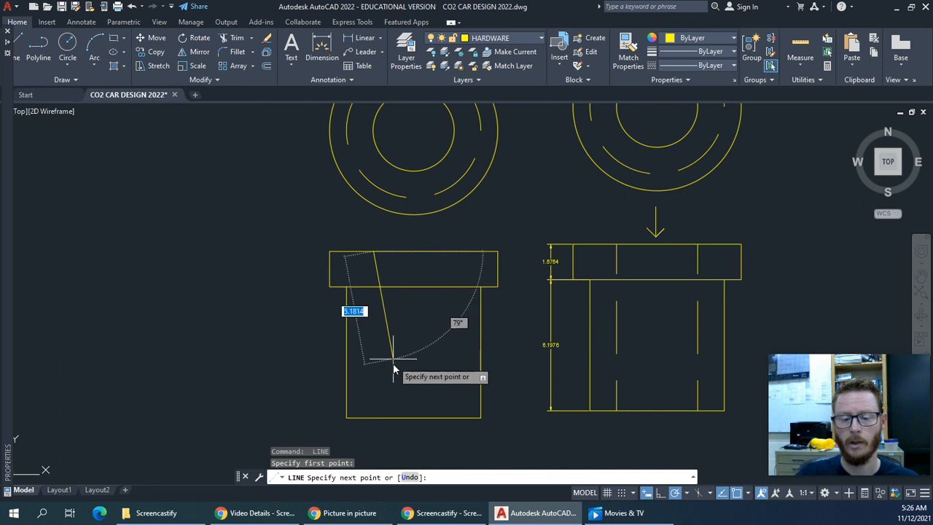
{"action": "left_click", "coordinate": [372, 419]}
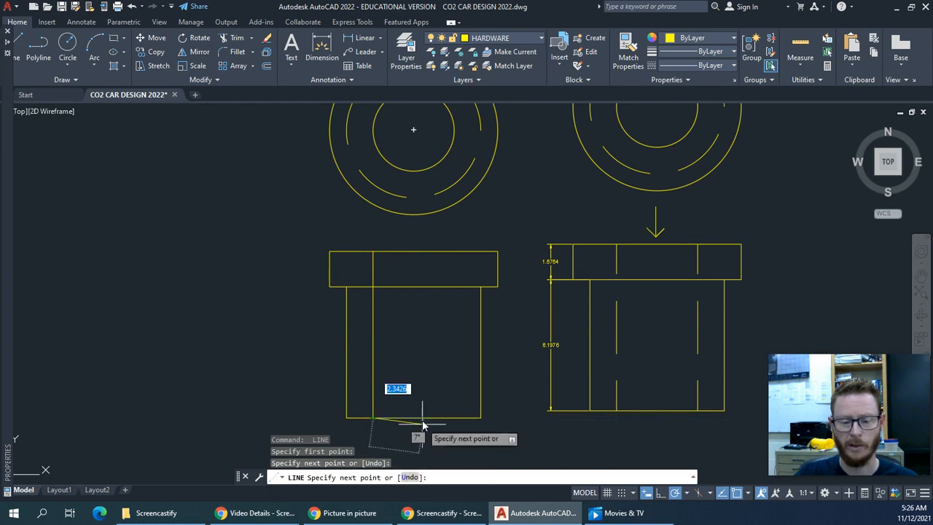
{"action": "key", "text": "Return"}
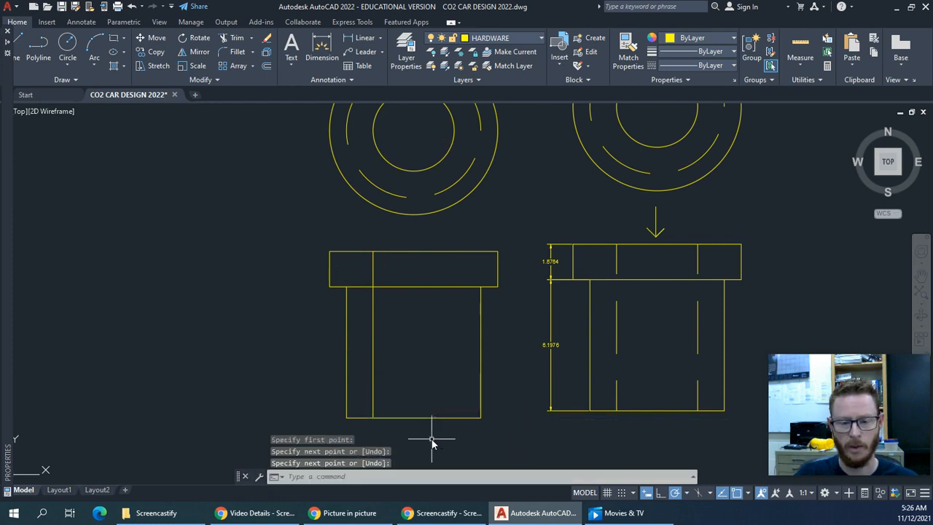
{"action": "key", "text": "Return"}
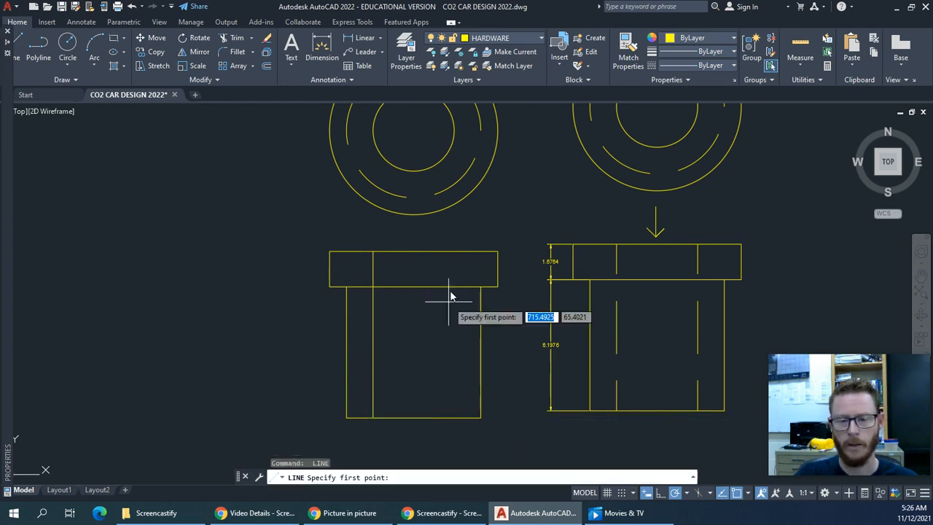
{"action": "left_click", "coordinate": [452, 251]}
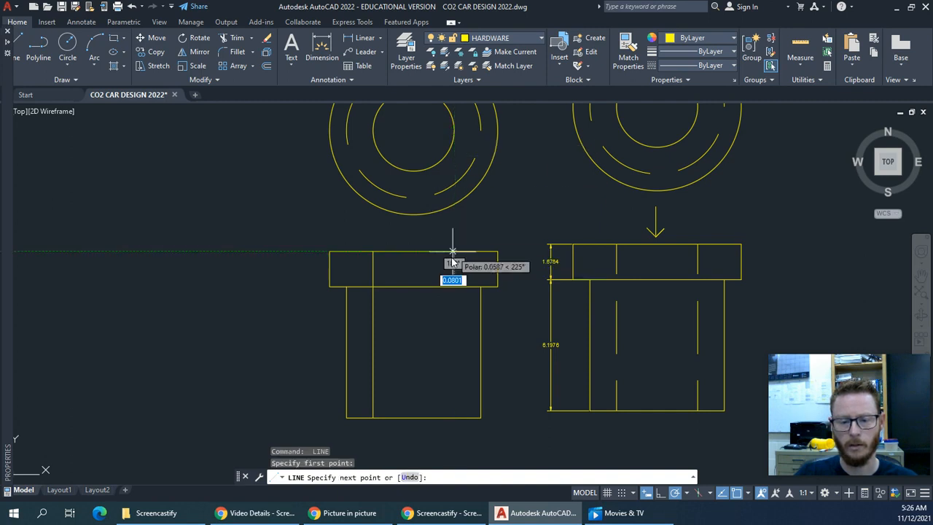
{"action": "left_click", "coordinate": [453, 417]}
{"action": "key", "text": "Return"}
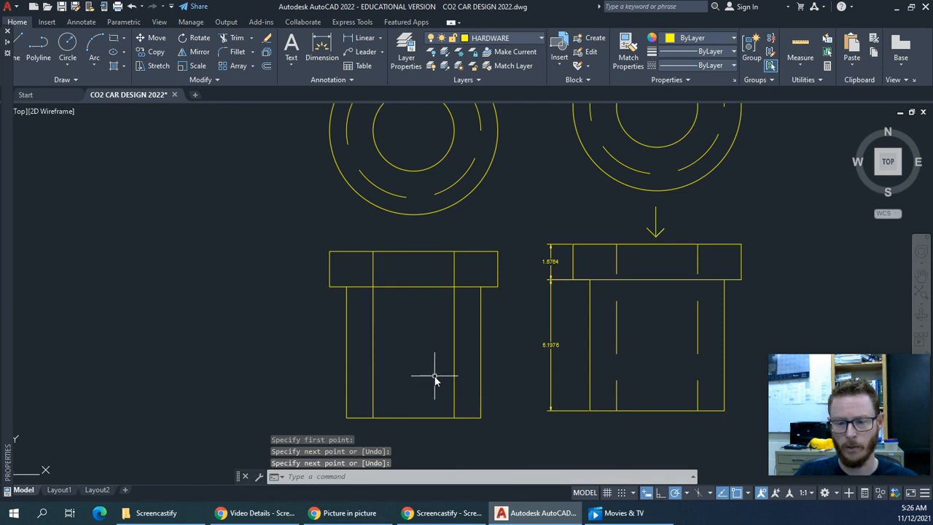
Change the linetype of the two vertical bore lines in the new side view to HIDDEN
{"action": "left_click", "coordinate": [462, 340]}
{"action": "left_click", "coordinate": [438, 335]}
{"action": "left_click", "coordinate": [387, 329]}
{"action": "left_click", "coordinate": [362, 320]}
{"action": "left_click", "coordinate": [366, 320]}
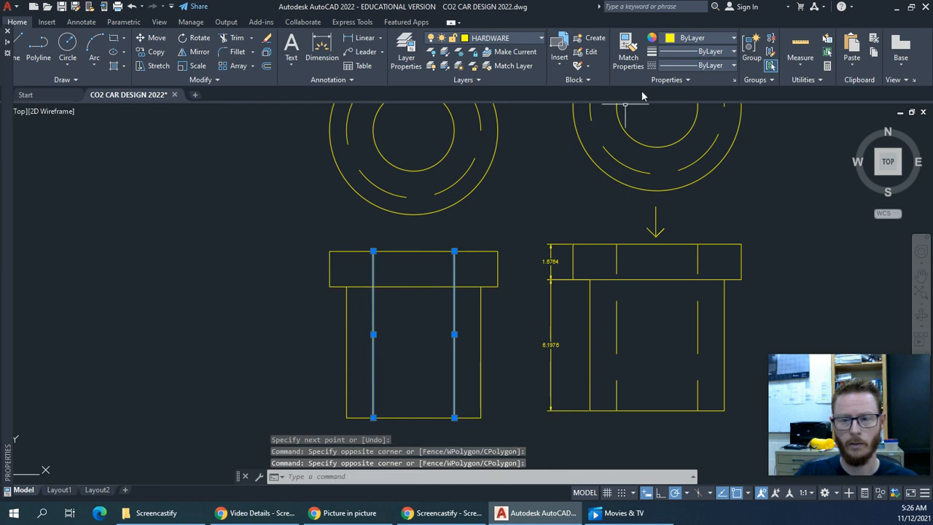
{"action": "left_click", "coordinate": [691, 66]}
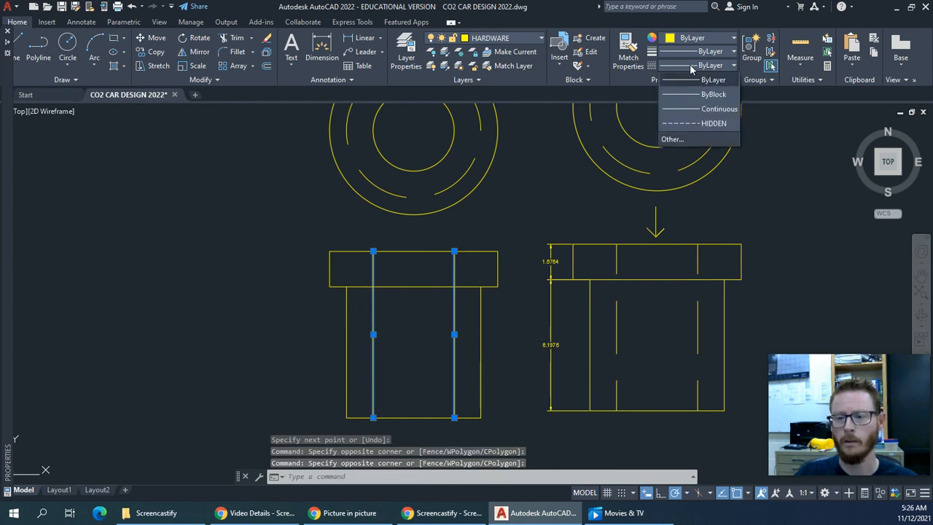
{"action": "left_click", "coordinate": [704, 127]}
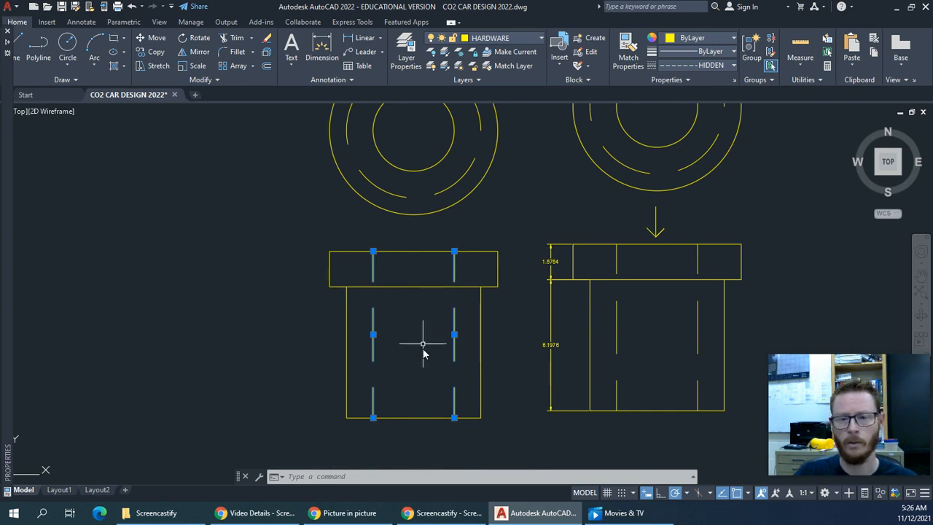
{"action": "key", "text": "Escape"}
{"action": "left_click", "coordinate": [461, 392]}
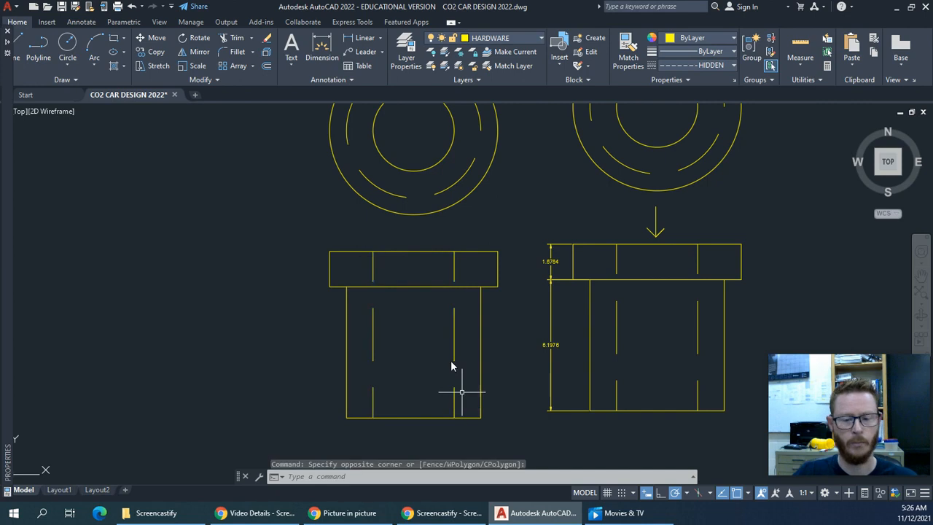
{"action": "key", "text": "Escape"}
Delete the flange thickness and body height dimensions beside the original bushing's side view
{"action": "scroll", "coordinate": [442, 293], "scroll_direction": "down", "scroll_amount": 2}
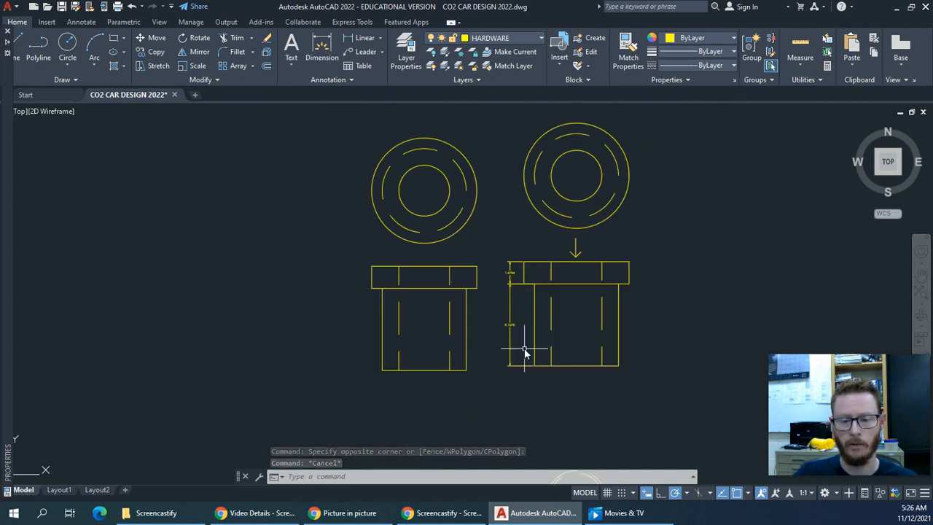
{"action": "left_click", "coordinate": [538, 370]}
{"action": "left_click", "coordinate": [507, 262]}
{"action": "key", "text": "Delete"}
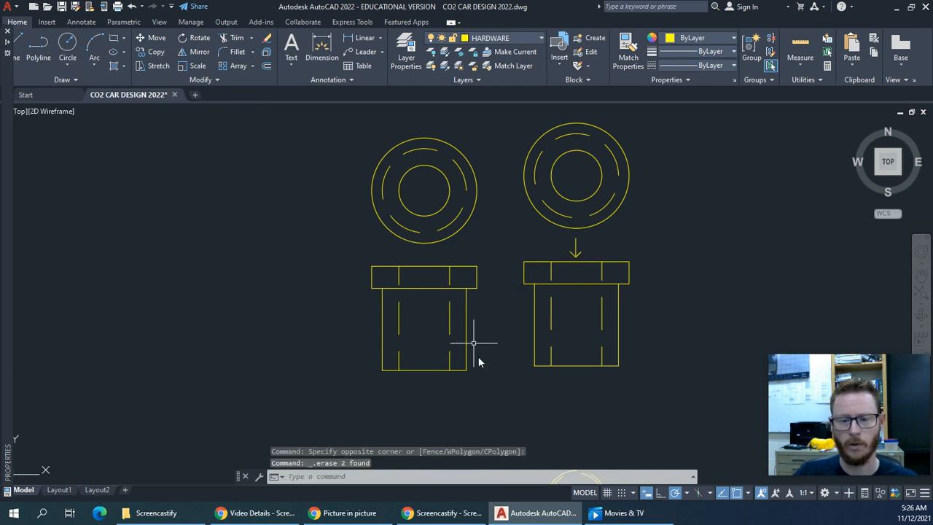
Delete the redrawn bushing's circular and side views, along with the arrow between the original bushing's views
{"action": "left_click", "coordinate": [505, 394]}
{"action": "left_click", "coordinate": [332, 119]}
{"action": "key", "text": "Delete"}
{"action": "middle_click_drag", "start_coordinate": [613, 206], "coordinate": [526, 267]}
{"action": "left_click", "coordinate": [495, 314]}
{"action": "left_click", "coordinate": [468, 305]}
{"action": "key", "text": "Delete"}
{"action": "middle_click_drag", "start_coordinate": [584, 321], "coordinate": [505, 275]}
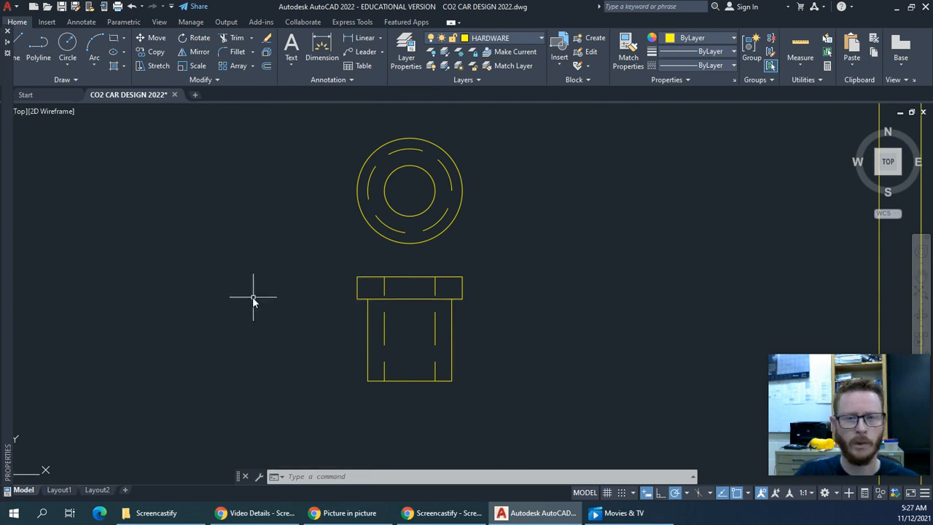
{"action": "left_click", "coordinate": [462, 291]}
{"action": "left_click", "coordinate": [441, 299]}
{"action": "left_click", "coordinate": [452, 300]}
{"action": "left_click", "coordinate": [448, 310]}
{"action": "left_click", "coordinate": [475, 327]}
{"action": "key", "text": "Escape"}
{"action": "key", "text": "Escape"}
{"action": "scroll", "coordinate": [485, 270], "scroll_direction": "down", "scroll_amount": 2}
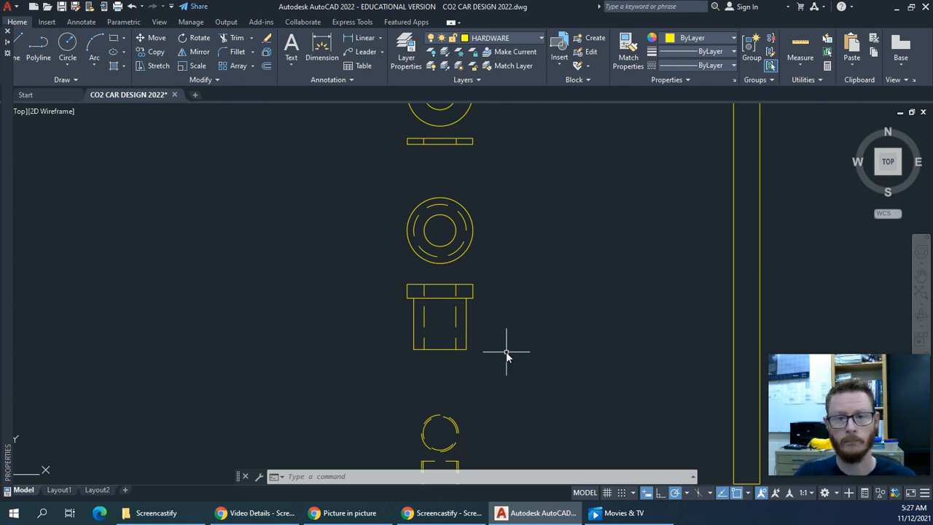
{"action": "middle_click_drag", "start_coordinate": [535, 350], "coordinate": [492, 352]}
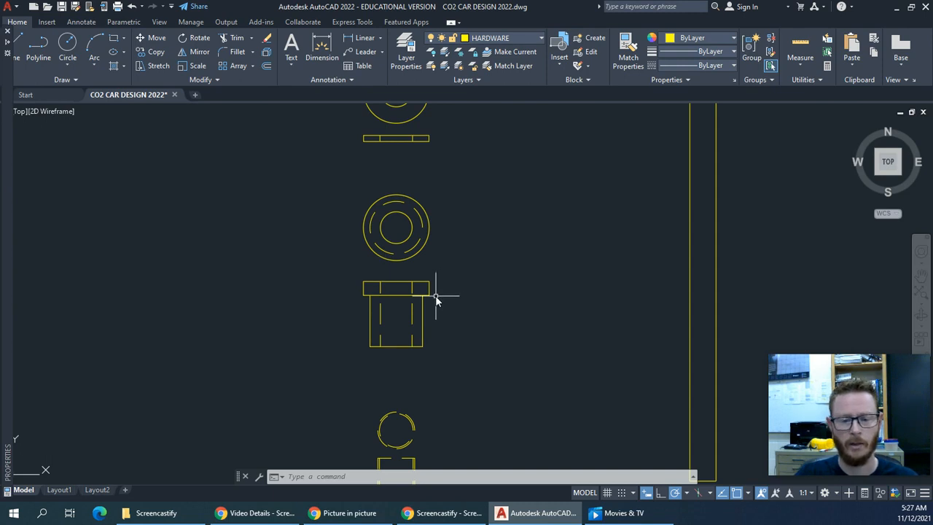
{"action": "left_click", "coordinate": [328, 272]}
{"action": "left_click", "coordinate": [470, 368]}
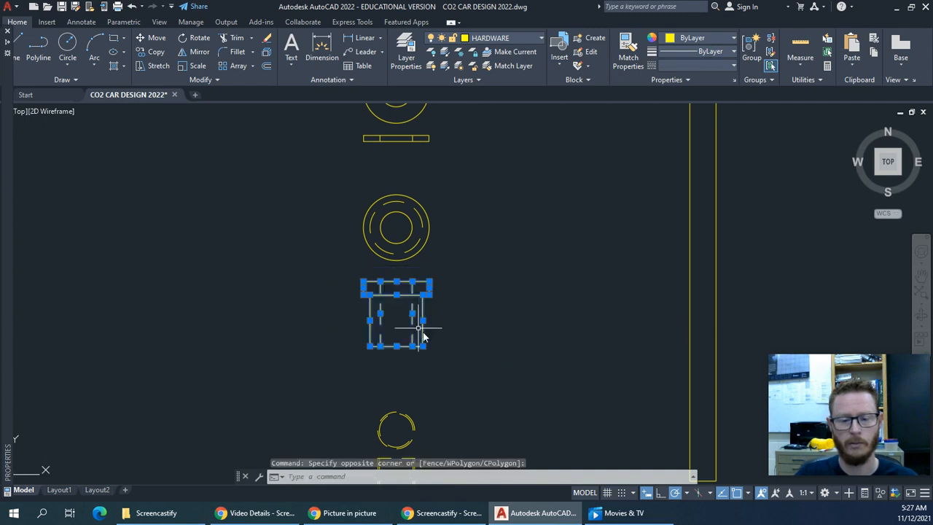
{"action": "key", "text": "Escape"}
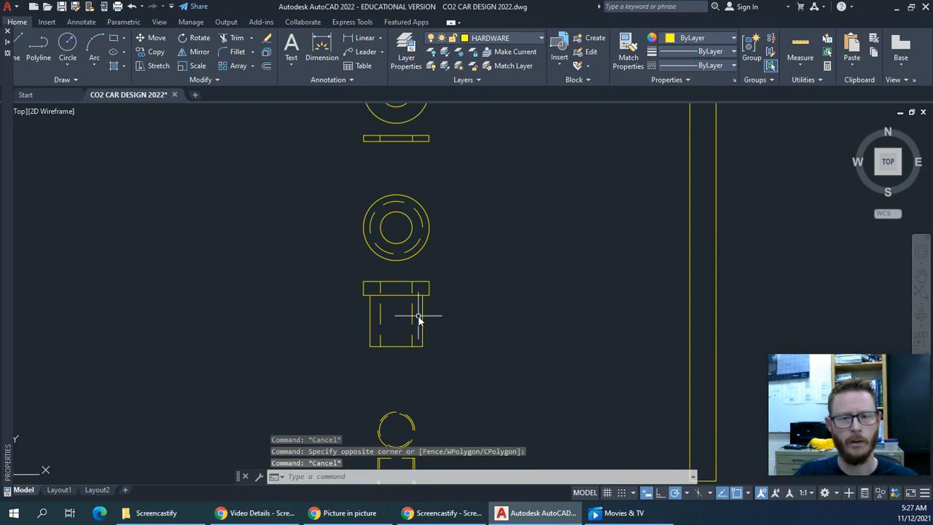
Start a Write Block from all objects of the bushing's side view, with its base point at the midpoint of the flange's bottom edge
{"action": "left_click", "coordinate": [342, 268]}
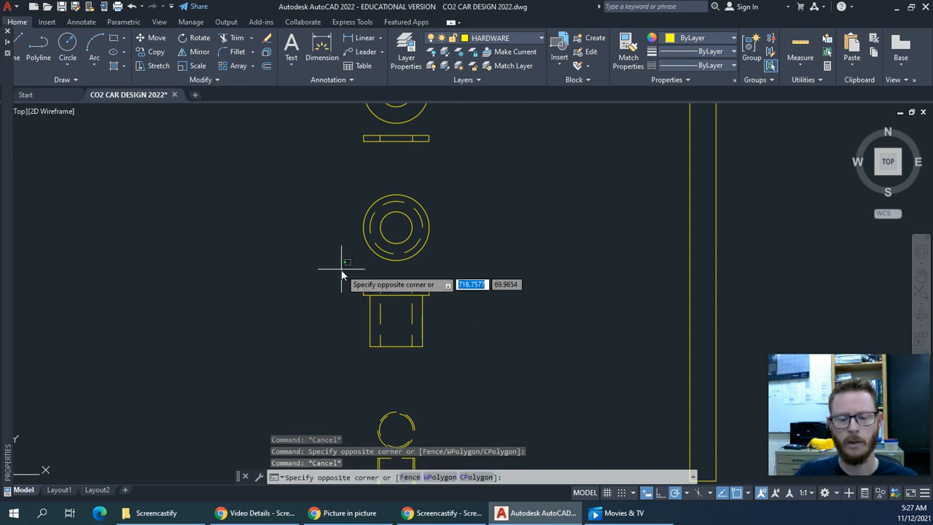
{"action": "left_click", "coordinate": [466, 368]}
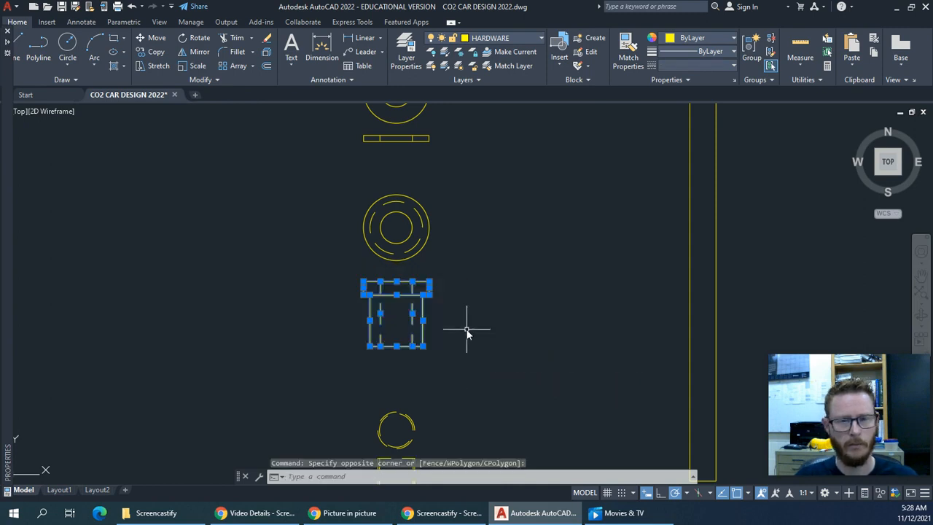
{"action": "type", "text": "WBLOCK"}
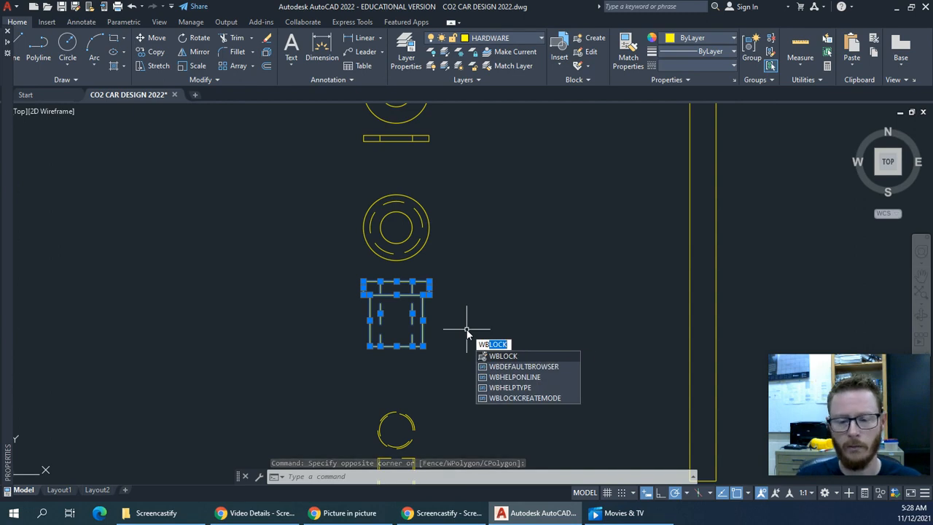
{"action": "key", "text": "Return"}
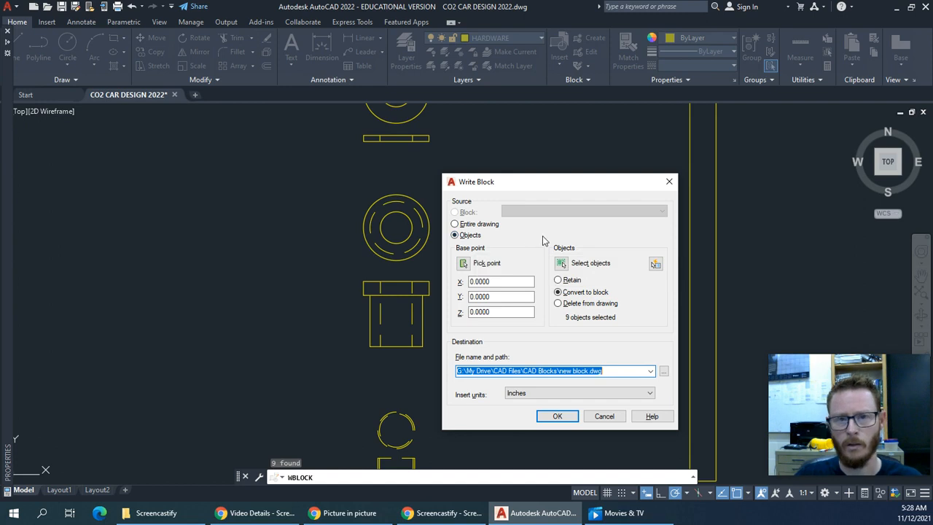
{"action": "left_click", "coordinate": [462, 264]}
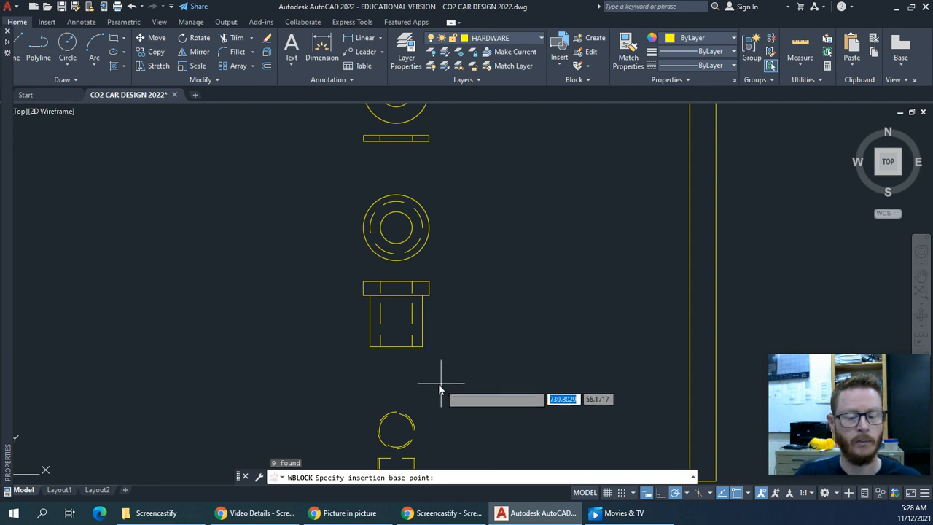
{"action": "left_click", "coordinate": [394, 294]}
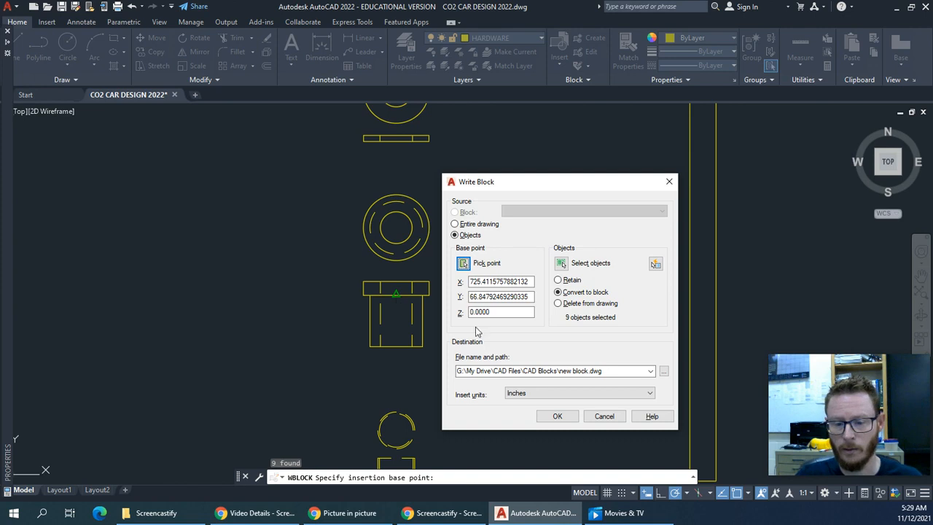
Write the side-view block to the CAD Blocks folder as CO2 CAR BUSHING SIDE VIEW, converting the selected objects to a block
{"action": "left_click", "coordinate": [664, 373]}
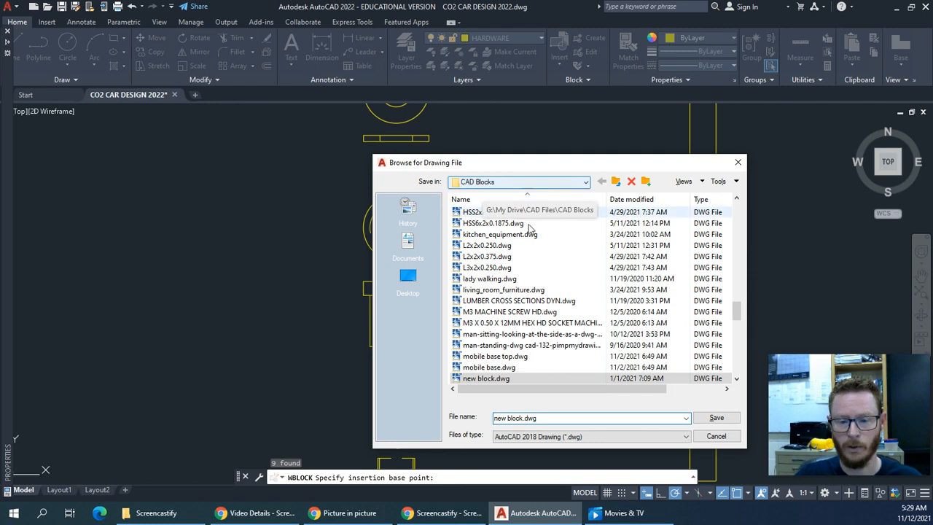
{"action": "left_click_drag", "start_coordinate": [737, 311], "coordinate": [765, 371]}
{"action": "left_click", "coordinate": [542, 418]}
{"action": "key", "text": "ctrl+a"}
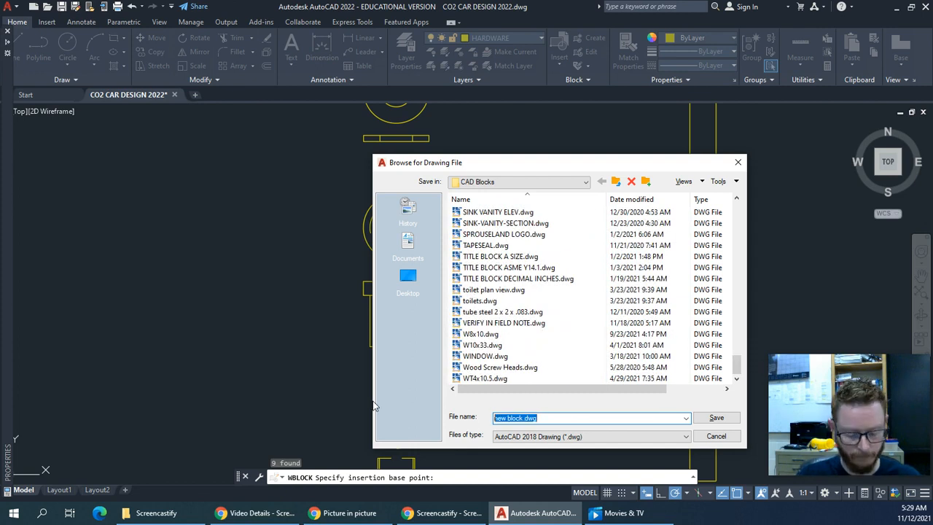
{"action": "type", "text": "c"}
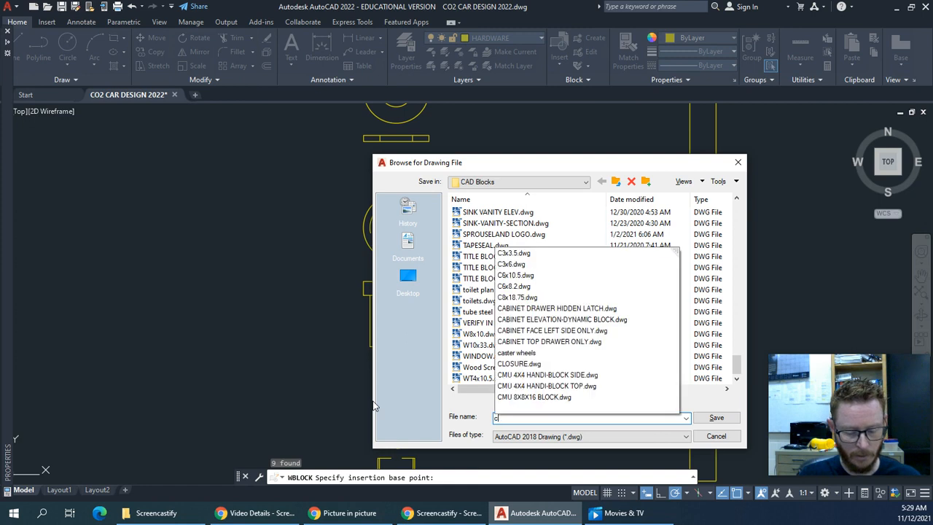
{"action": "type", "text": "o2"}
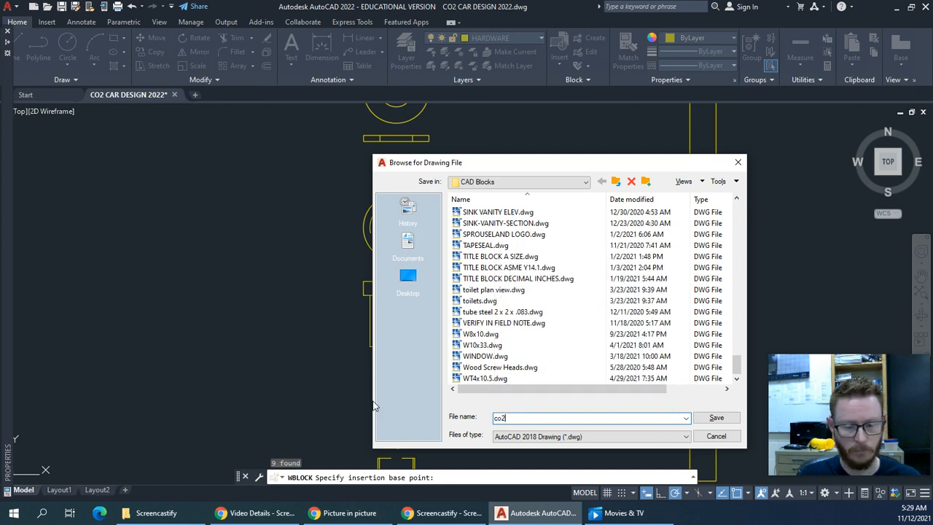
{"action": "key", "text": "BackSpace"}
{"action": "key", "text": "BackSpace"}
{"action": "key", "text": "BackSpace"}
{"action": "type", "text": "CO2 CAR"}
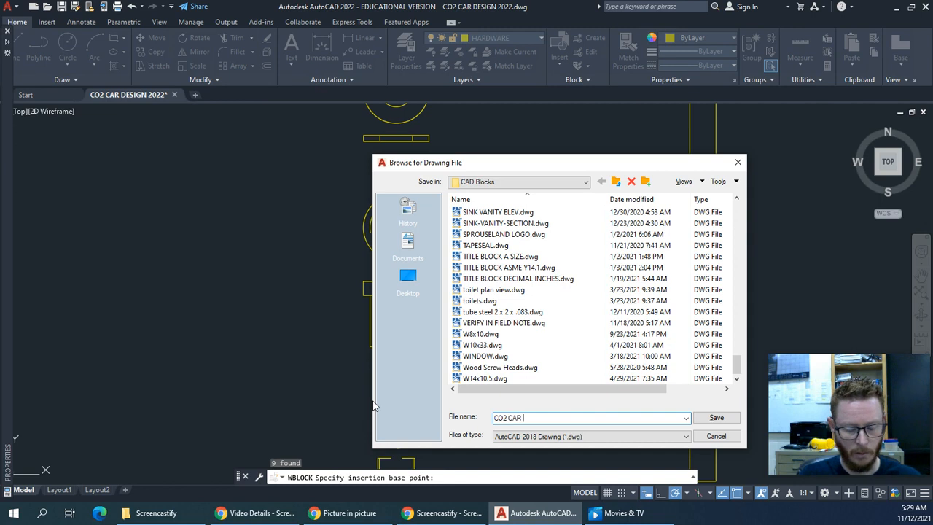
{"action": "type", "text": " BUSHING"}
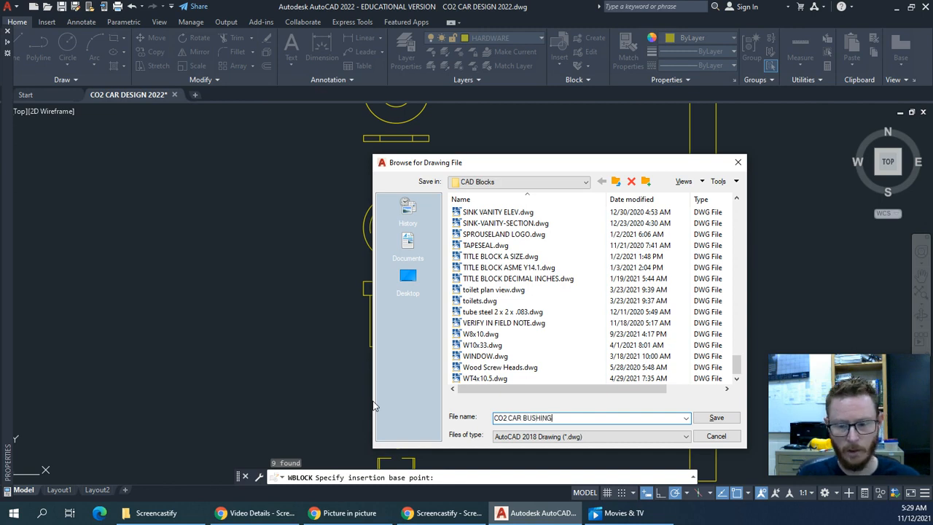
{"action": "type", "text": " T"}
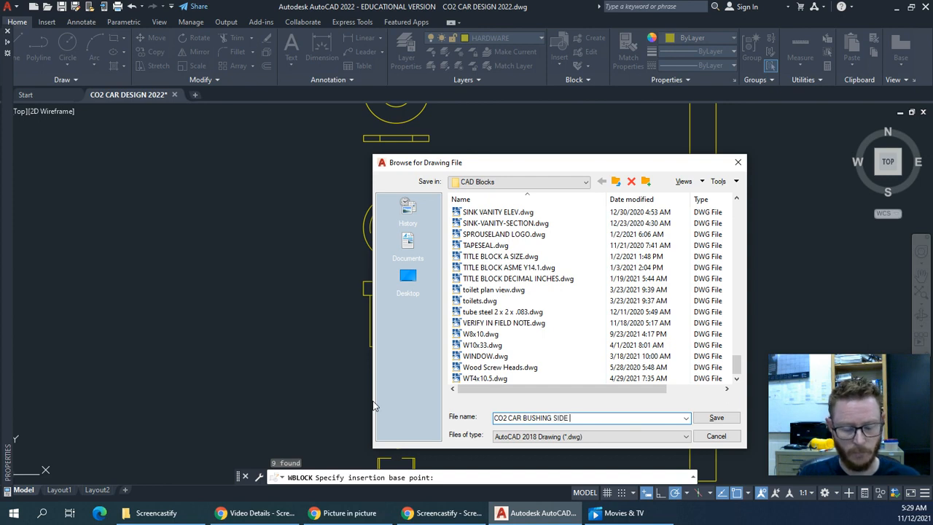
{"action": "type", "text": "EW"}
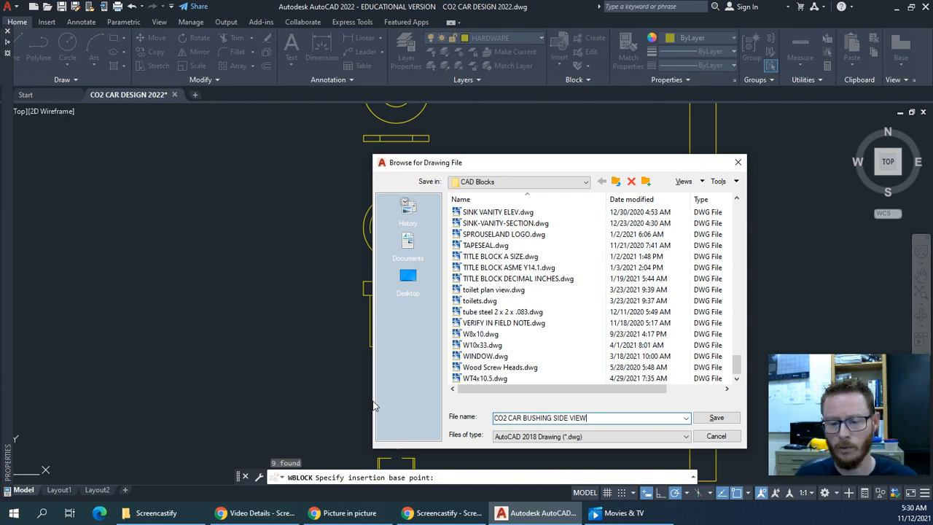
{"action": "key", "text": "Return"}
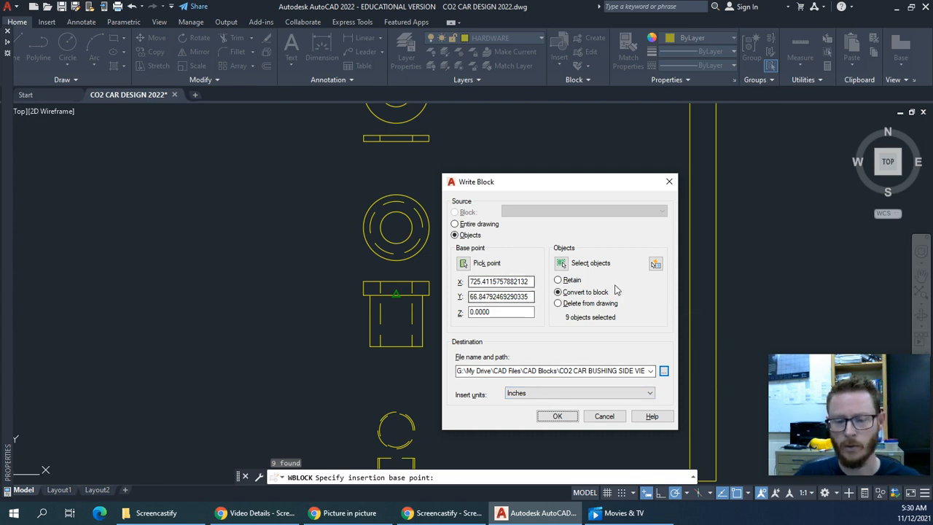
{"action": "left_click", "coordinate": [557, 416]}
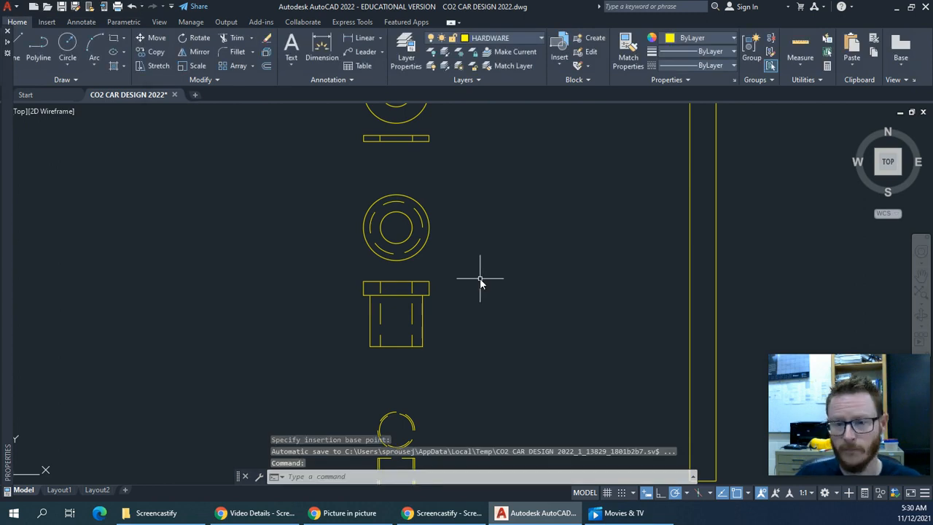
Move the bushing's side-view block slightly down and to the left by its insertion point
{"action": "left_click", "coordinate": [426, 303]}
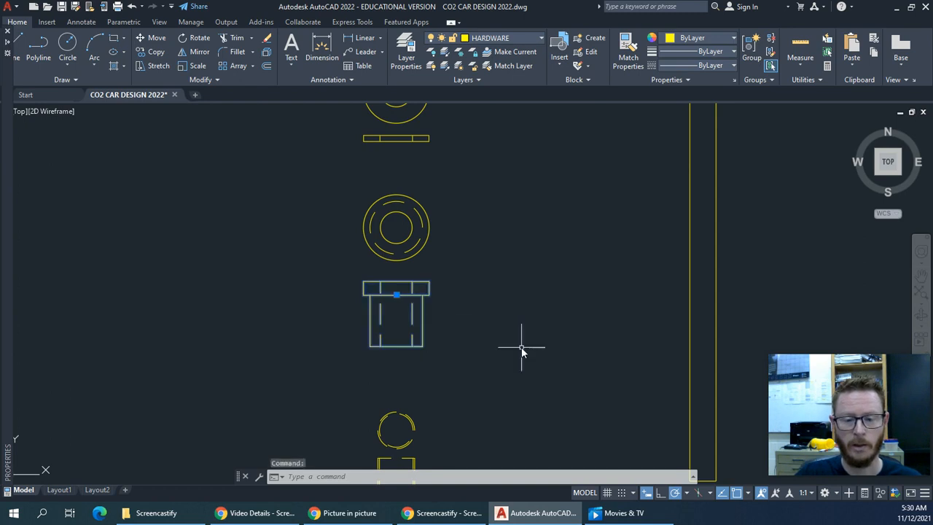
{"action": "left_click", "coordinate": [396, 294]}
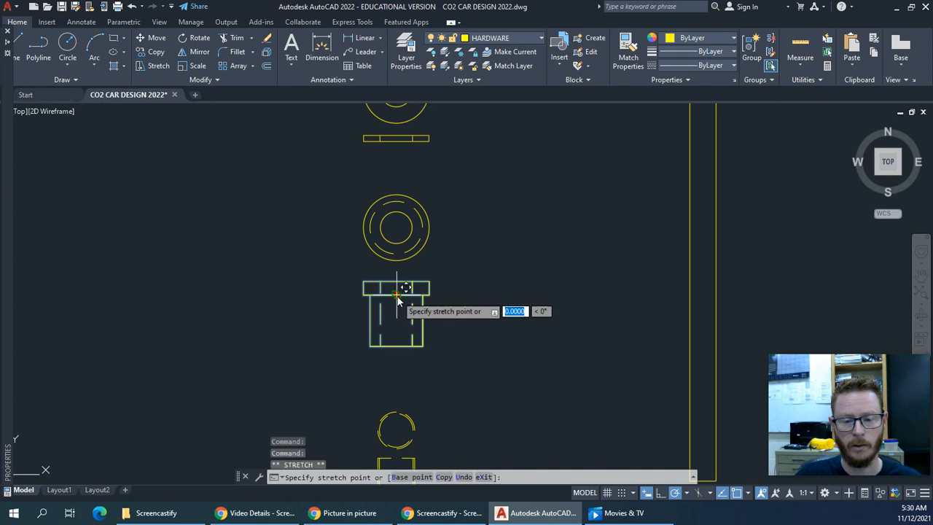
{"action": "left_click", "coordinate": [374, 307]}
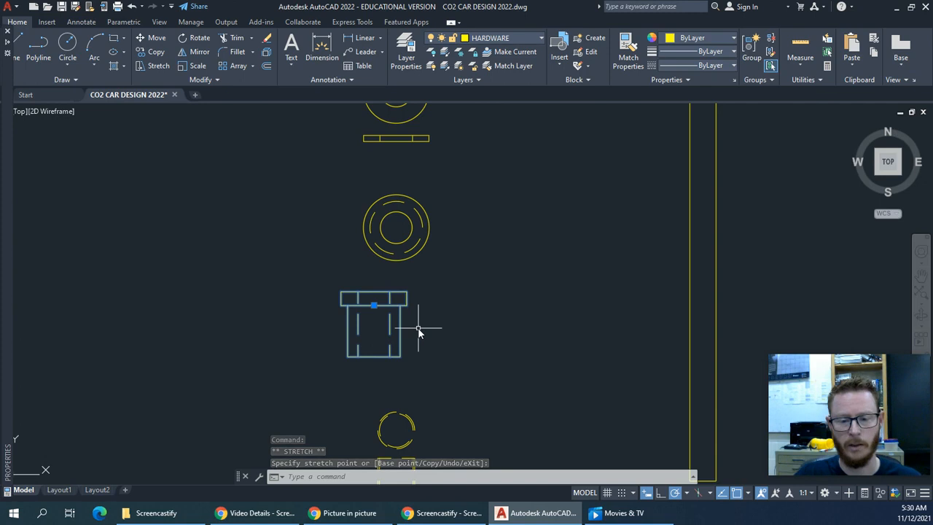
{"action": "key", "text": "Escape"}
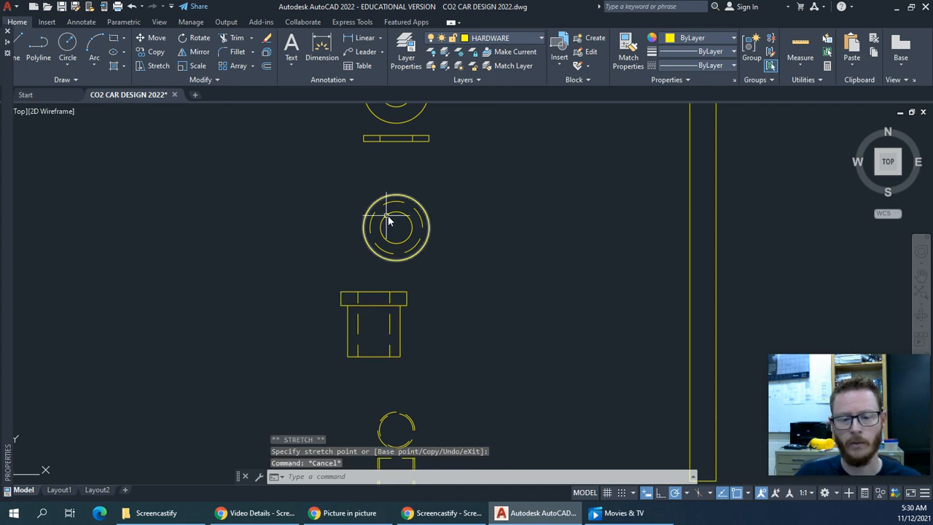
Start a Write Block from the bushing's three concentric circles, with the base point at their common centre
{"action": "type", "text": "w"}
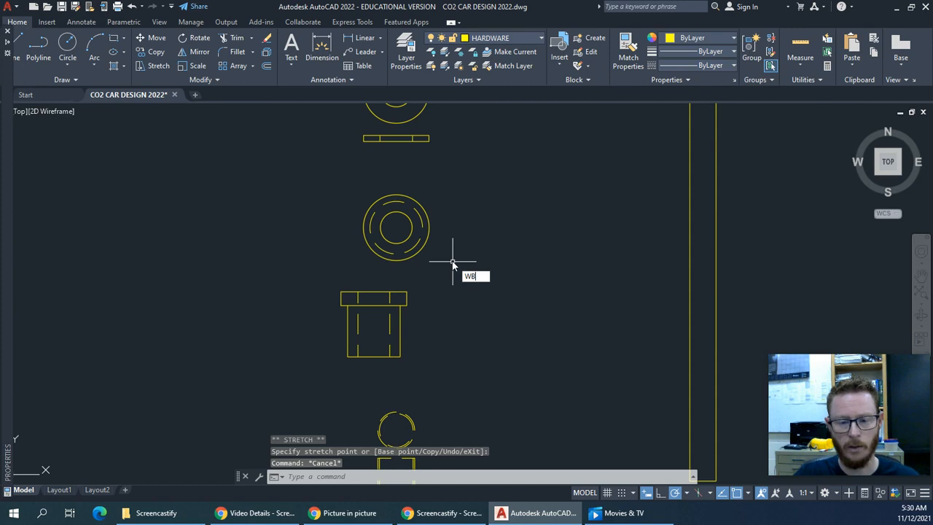
{"action": "key", "text": "Return"}
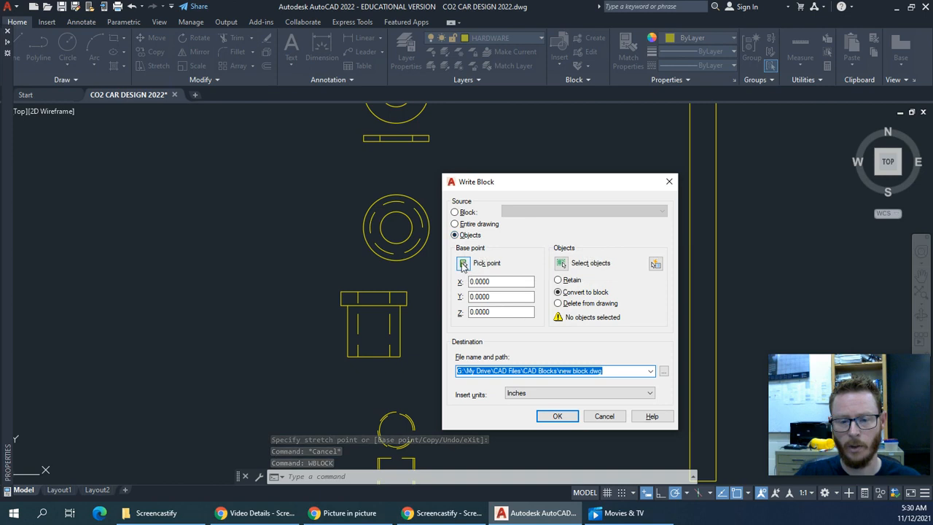
{"action": "left_click", "coordinate": [462, 263]}
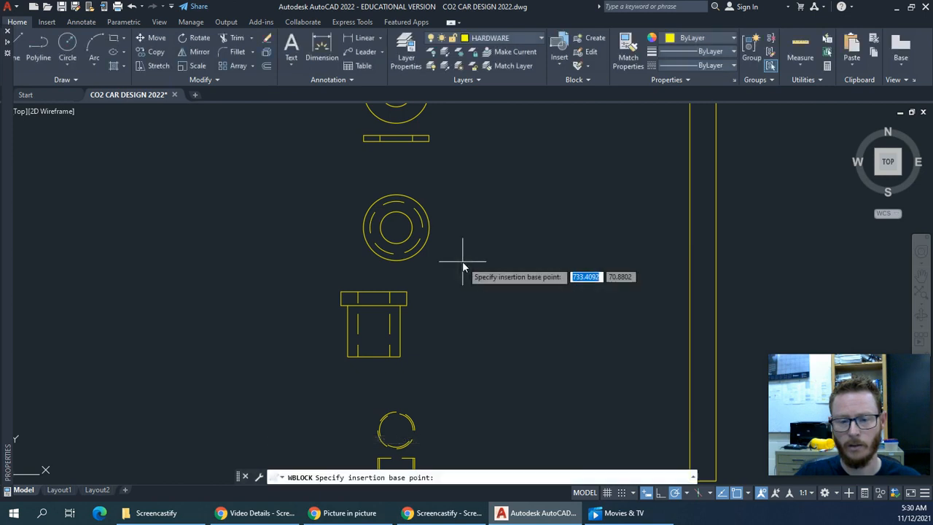
{"action": "left_click", "coordinate": [399, 234]}
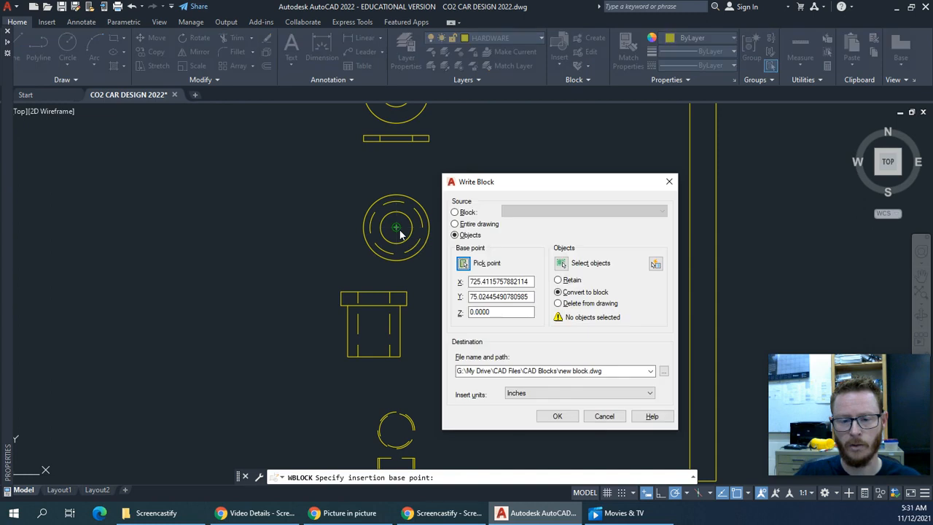
{"action": "left_click", "coordinate": [560, 264]}
{"action": "left_click", "coordinate": [445, 250]}
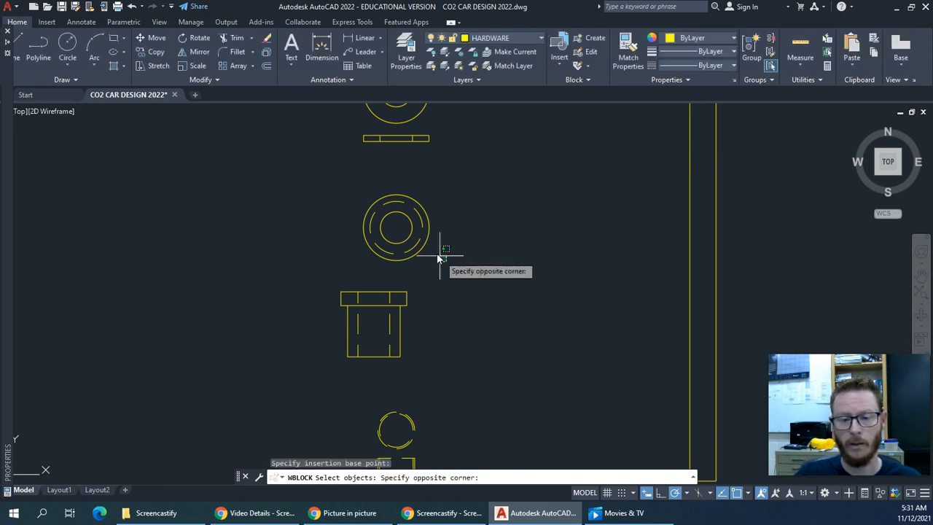
{"action": "left_click", "coordinate": [352, 189]}
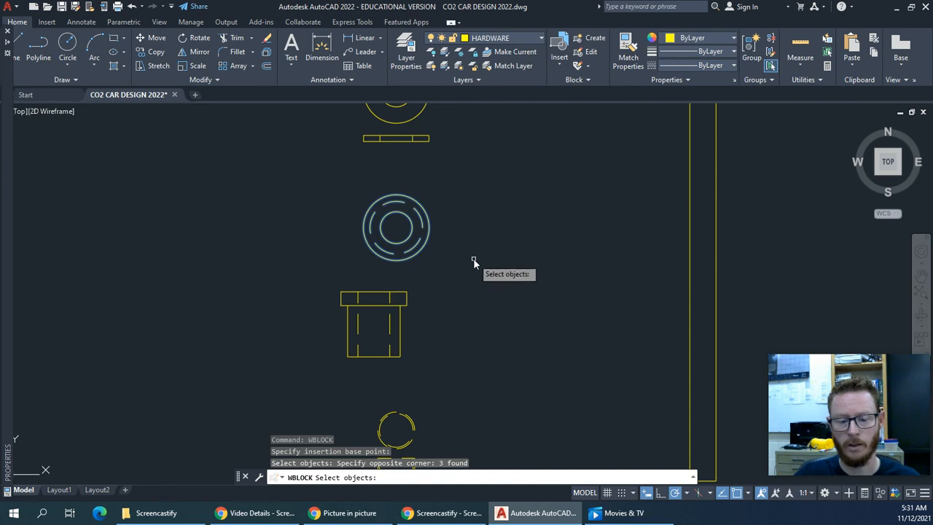
{"action": "key", "text": "Return"}
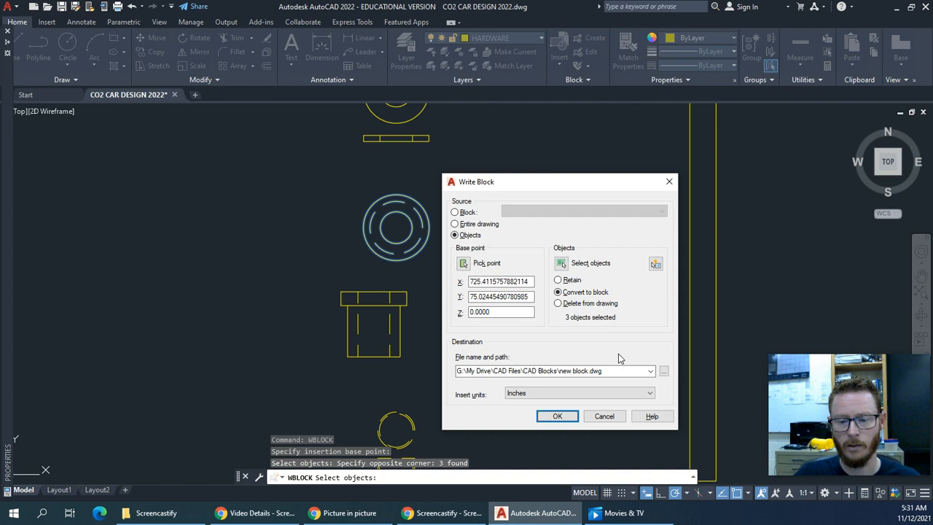
Write the circular-view block to the CAD Blocks folder as CO2 CAR BUSHING TOP VIEW and select the converted block
{"action": "left_click", "coordinate": [663, 371]}
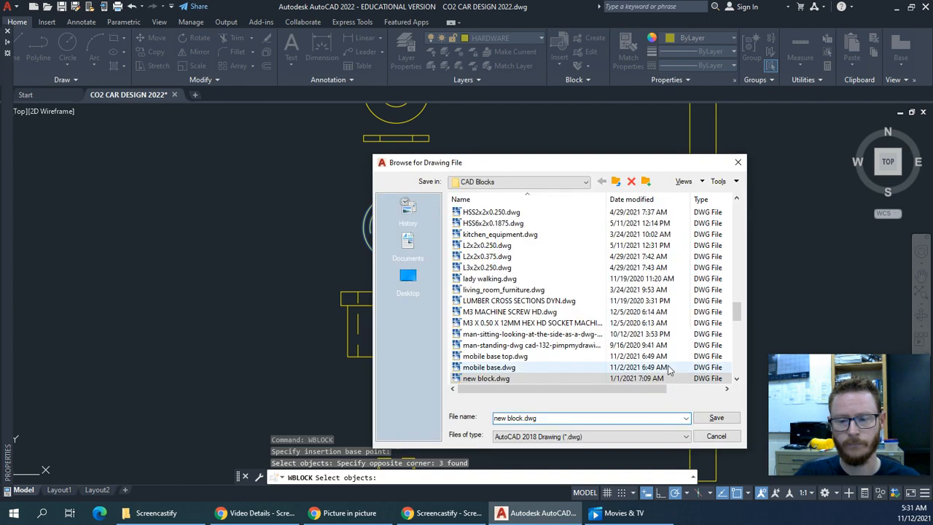
{"action": "type", "text": "CO2"}
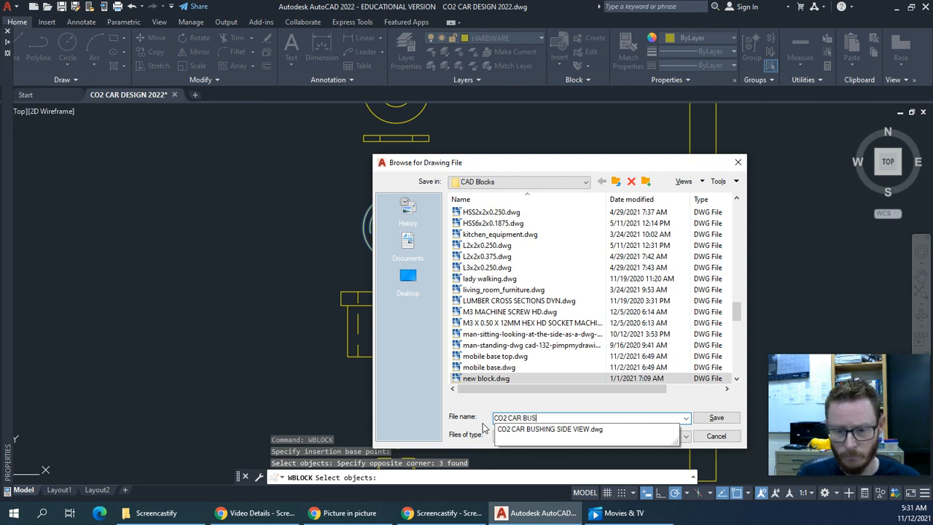
{"action": "type", "text": "CAR BUSHING TOP VIEW"}
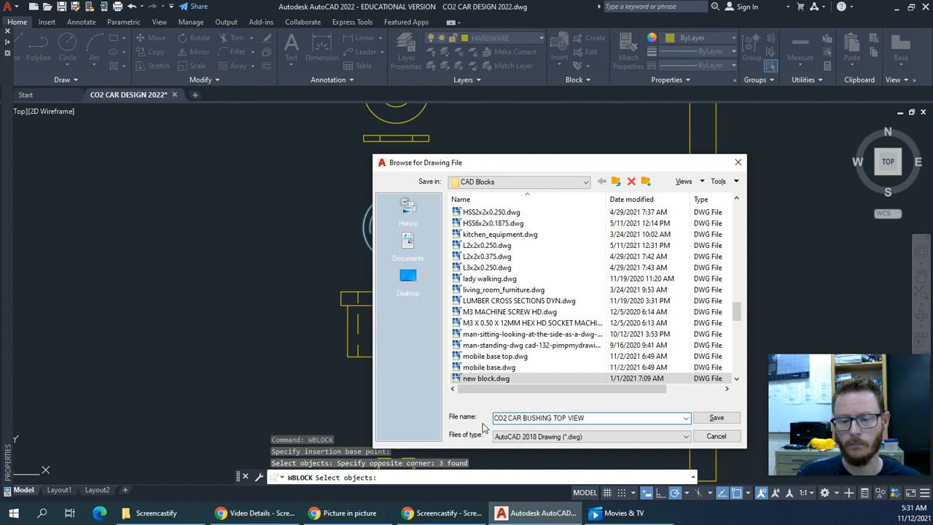
{"action": "key", "text": "Return"}
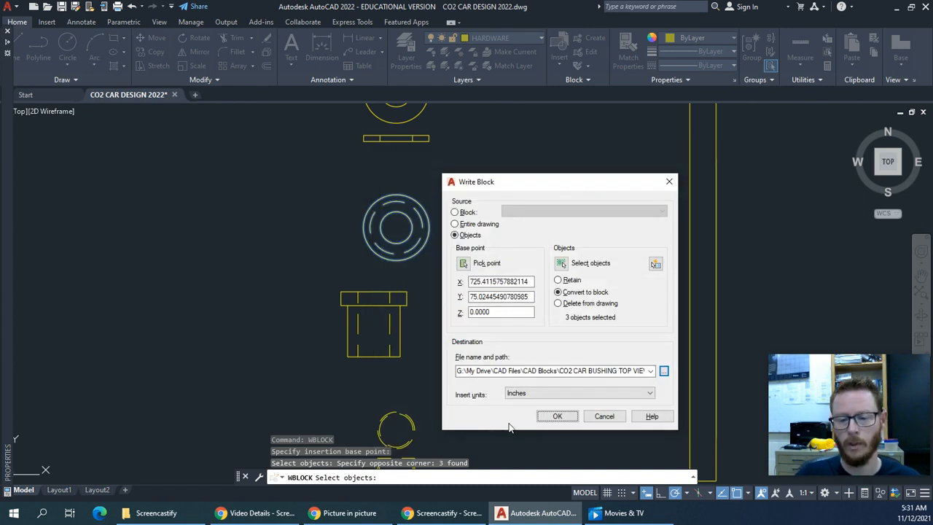
{"action": "left_click", "coordinate": [558, 417]}
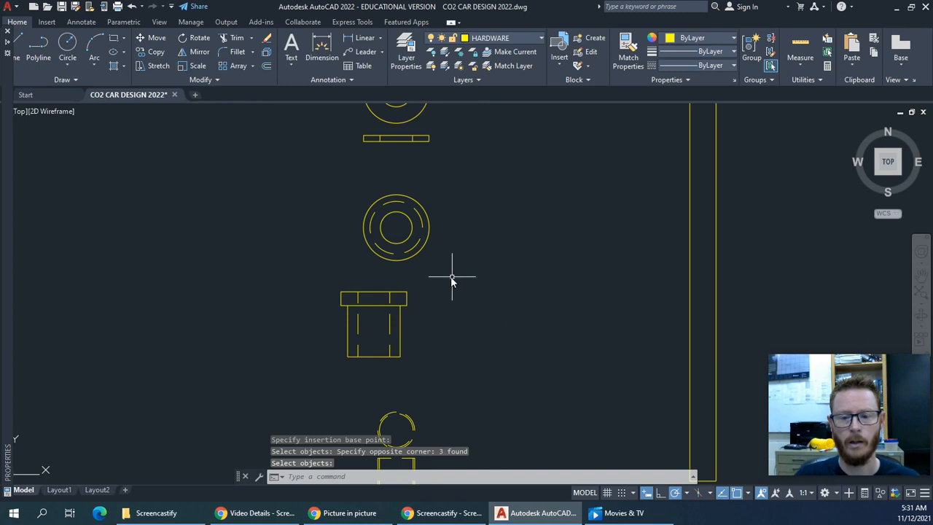
{"action": "left_click", "coordinate": [419, 255]}
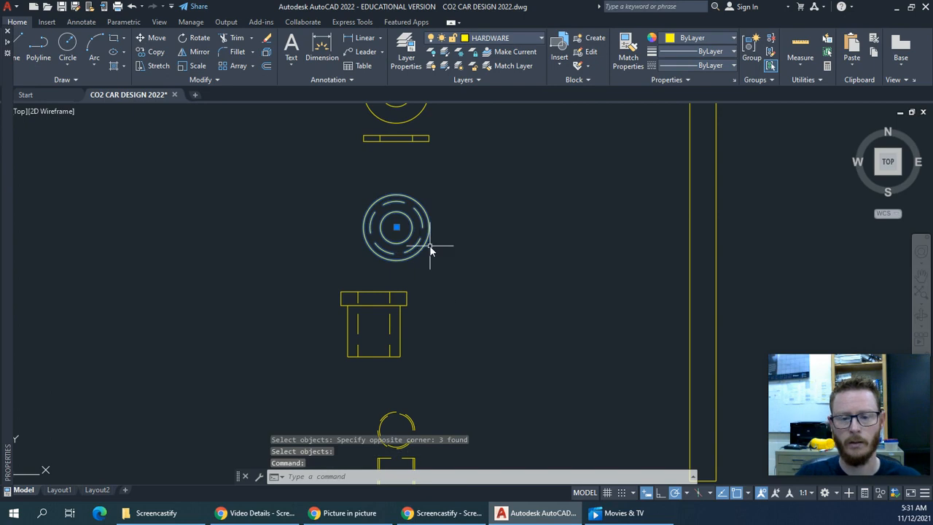
Clear the selection and open the Blocks palette for inserting a bushing into the car's top view
{"action": "key", "text": "Escape"}
{"action": "middle_click_drag", "start_coordinate": [443, 264], "coordinate": [407, 262]}
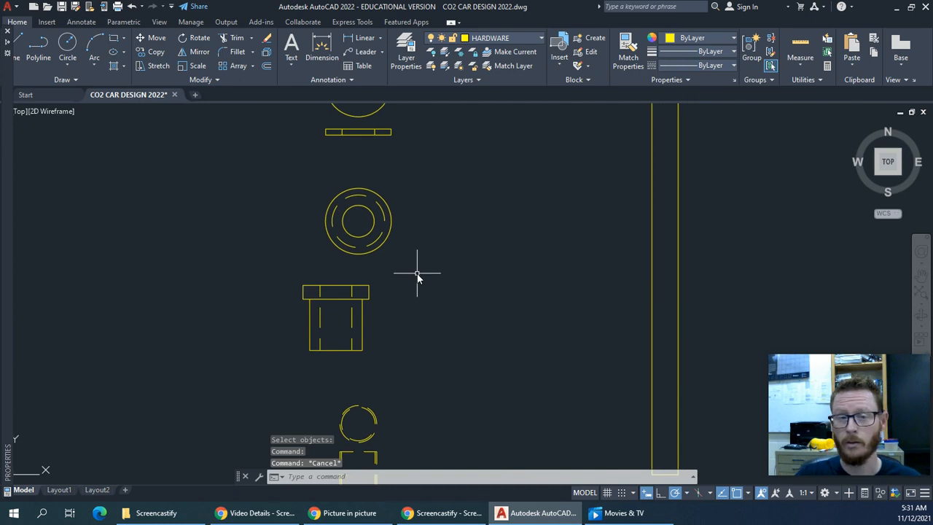
{"action": "scroll", "coordinate": [417, 274], "scroll_direction": "down", "scroll_amount": 8}
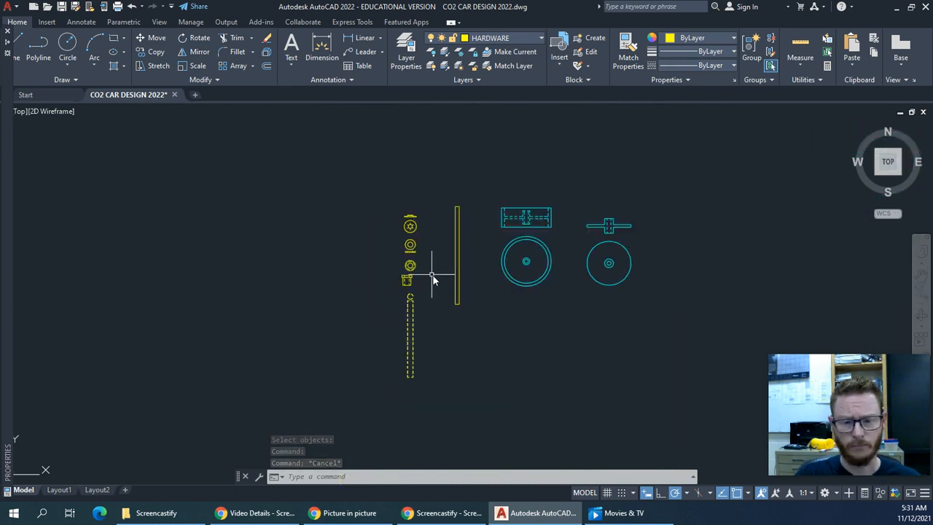
{"action": "scroll", "coordinate": [400, 269], "scroll_direction": "down", "scroll_amount": 2}
{"action": "middle_click_drag", "start_coordinate": [377, 279], "coordinate": [667, 284]}
{"action": "scroll", "coordinate": [233, 218], "scroll_direction": "up", "scroll_amount": 2}
{"action": "middle_click_drag", "start_coordinate": [232, 223], "coordinate": [353, 236]}
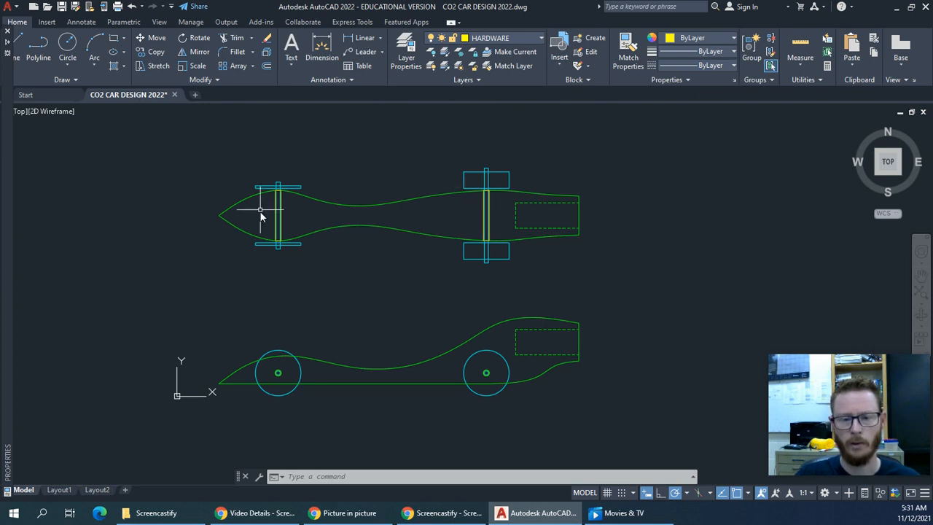
{"action": "scroll", "coordinate": [494, 205], "scroll_direction": "up", "scroll_amount": 3}
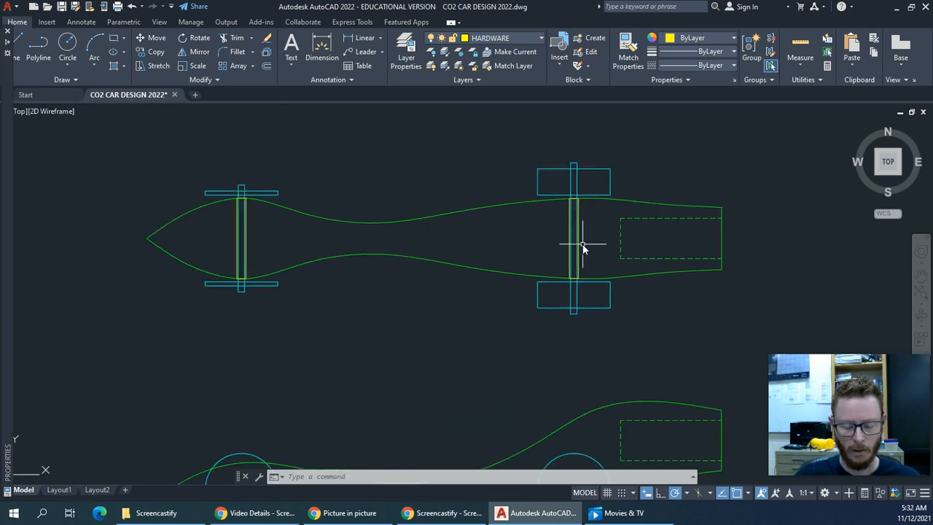
{"action": "type", "text": "i"}
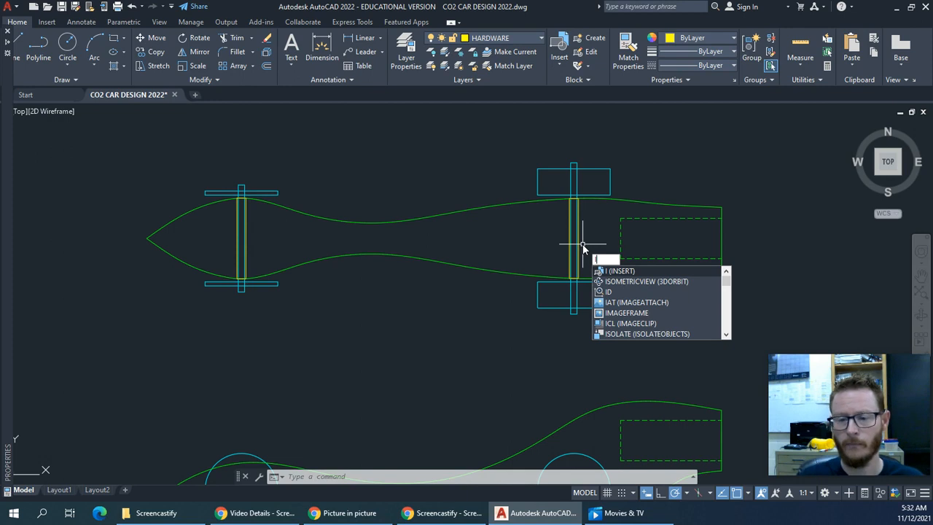
{"action": "key", "text": "Return"}
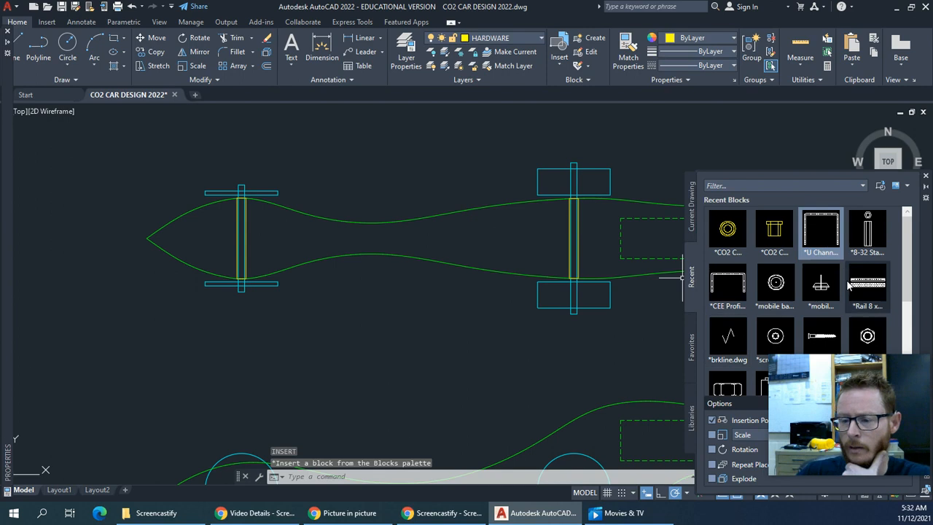
Dock the Blocks palette beside the drawing area and collapse it into an auto-hiding strip
{"action": "mouse_move", "coordinate": [803, 397]}
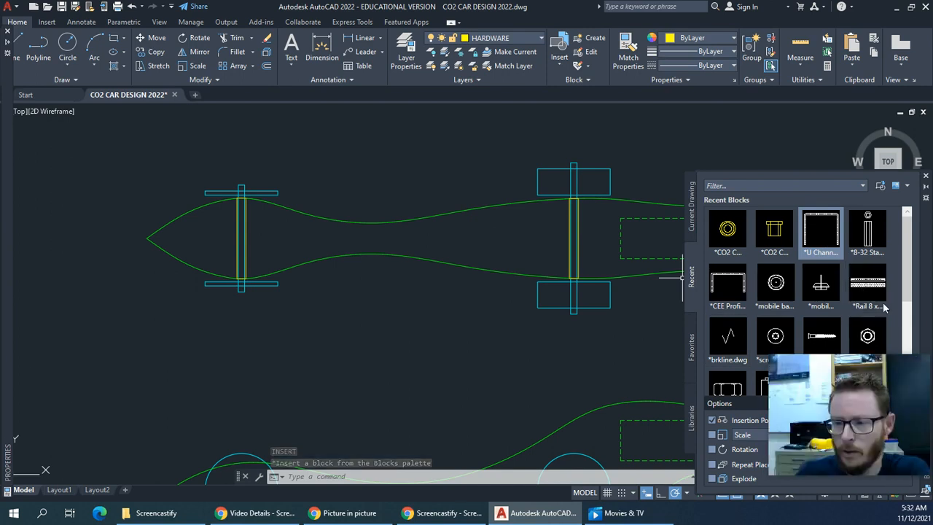
{"action": "mouse_move", "coordinate": [925, 224]}
{"action": "left_mouse_down"}
{"action": "mouse_move", "coordinate": [432, 206]}
{"action": "mouse_move", "coordinate": [252, 169]}
{"action": "mouse_move", "coordinate": [372, 177]}
{"action": "mouse_move", "coordinate": [452, 163]}
{"action": "mouse_move", "coordinate": [19, 173]}
{"action": "left_mouse_up"}
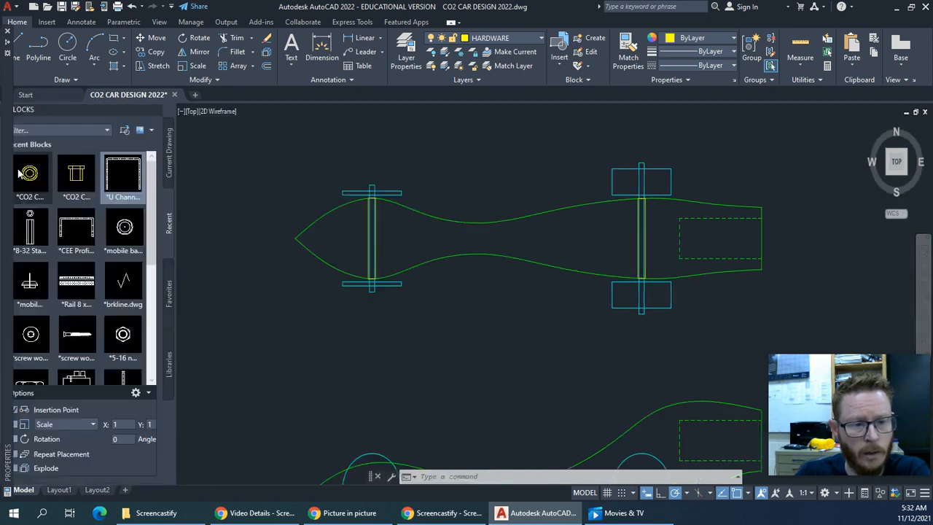
{"action": "mouse_move", "coordinate": [9, 33]}
{"action": "left_click", "coordinate": [9, 33]}
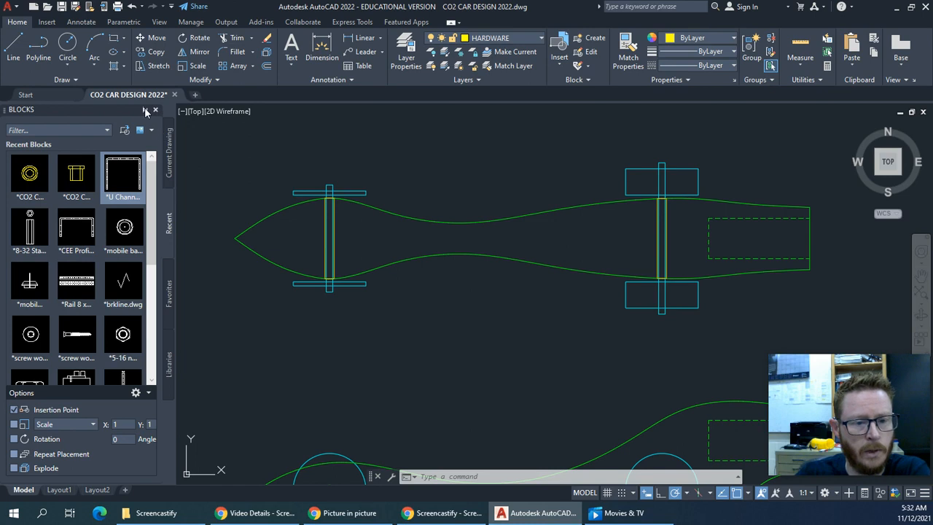
{"action": "left_click", "coordinate": [145, 110]}
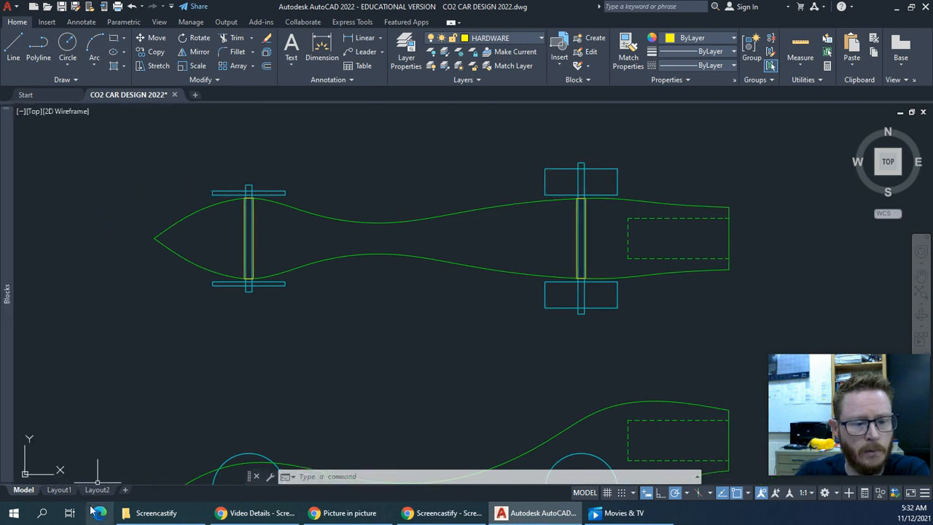
{"action": "mouse_move", "coordinate": [7, 300]}
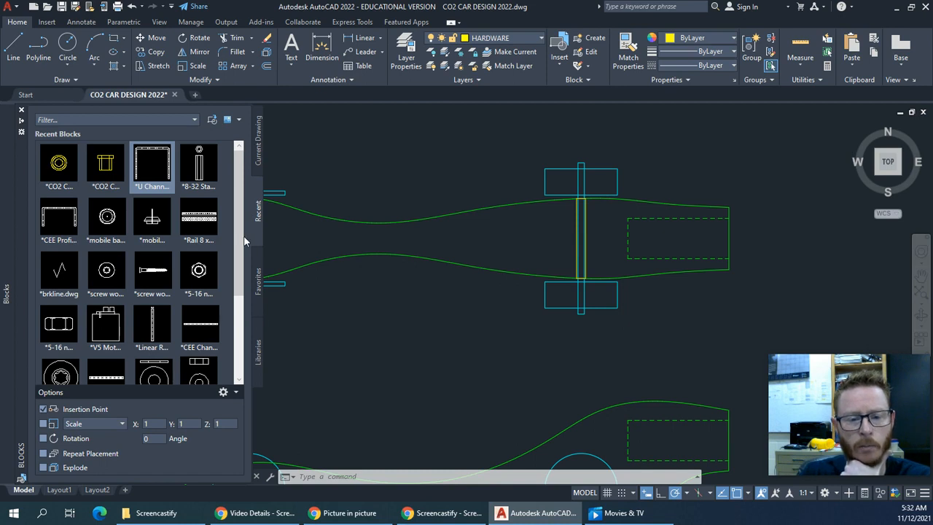
Insert the bushing's side-view block from the current drawing's blocks at the midpoint of the rear axle tube's upper end in the top view
{"action": "left_click", "coordinate": [257, 166]}
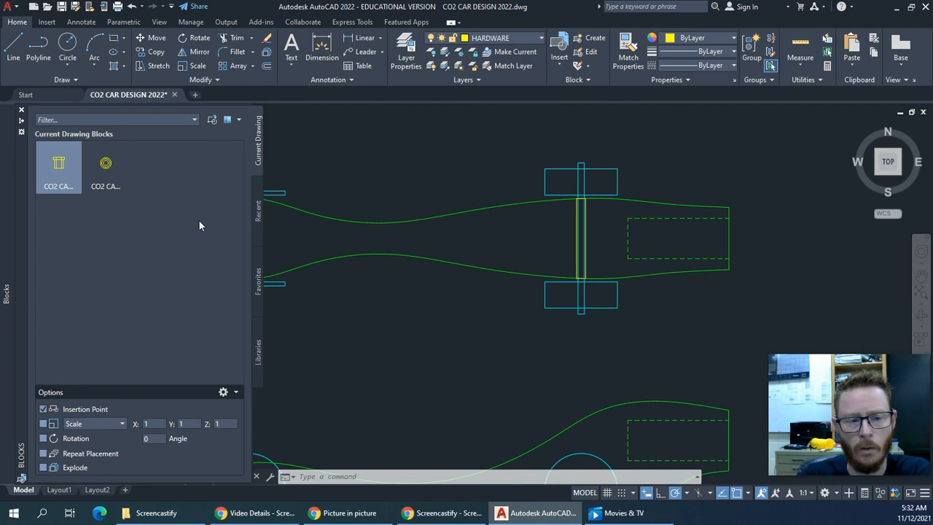
{"action": "left_click", "coordinate": [259, 213]}
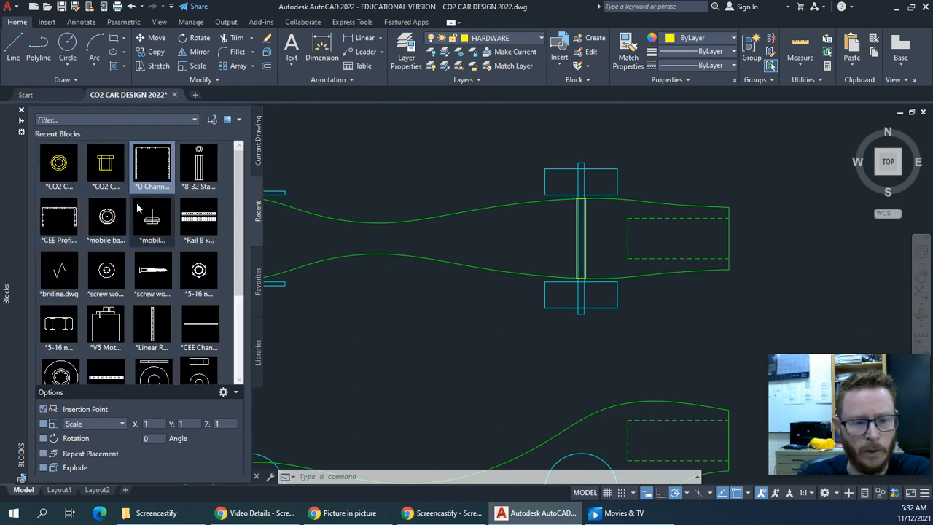
{"action": "scroll", "coordinate": [146, 323], "scroll_direction": "down", "scroll_amount": 3}
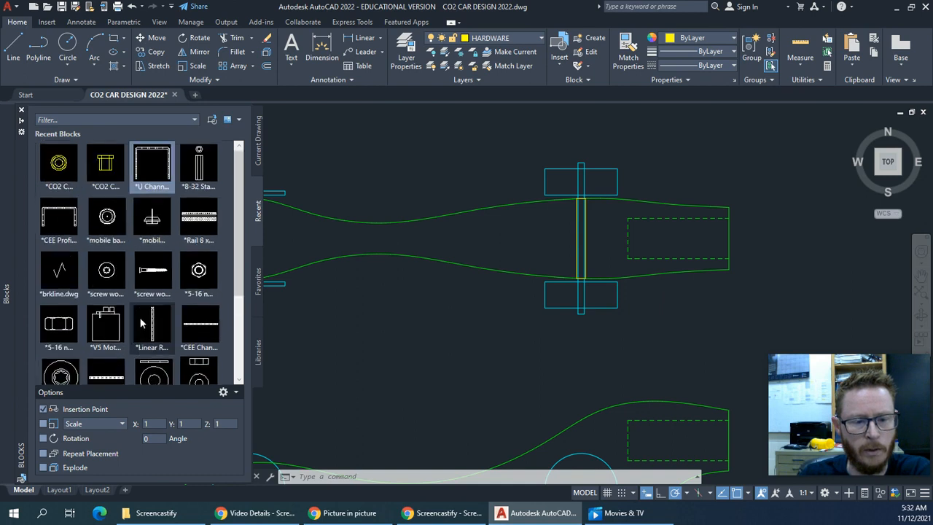
{"action": "left_click", "coordinate": [258, 139]}
{"action": "left_click", "coordinate": [73, 173]}
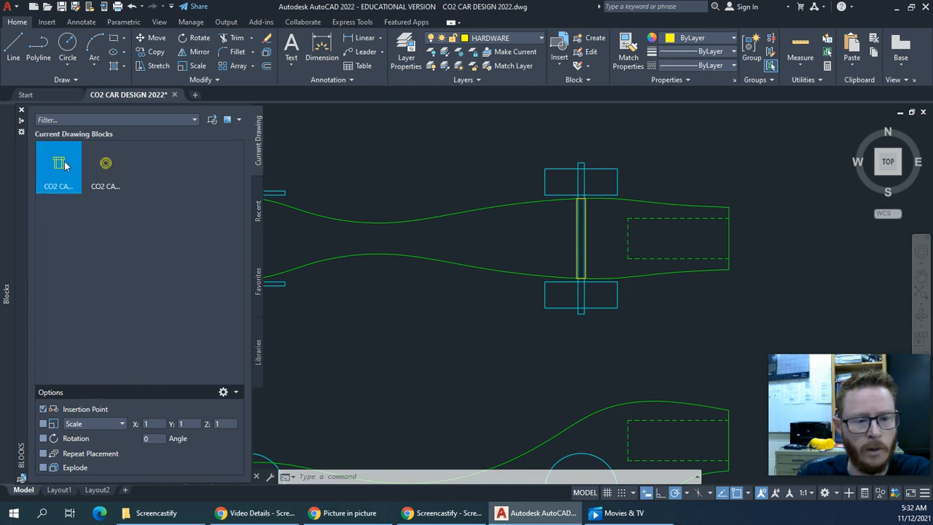
{"action": "left_click", "coordinate": [59, 169]}
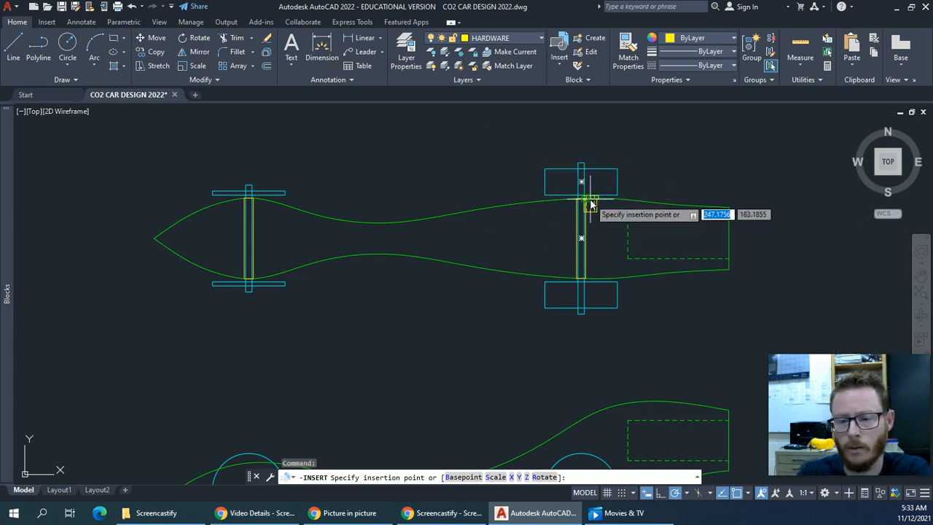
{"action": "scroll", "coordinate": [599, 206], "scroll_direction": "up", "scroll_amount": 4}
{"action": "scroll", "coordinate": [597, 207], "scroll_direction": "up", "scroll_amount": 2}
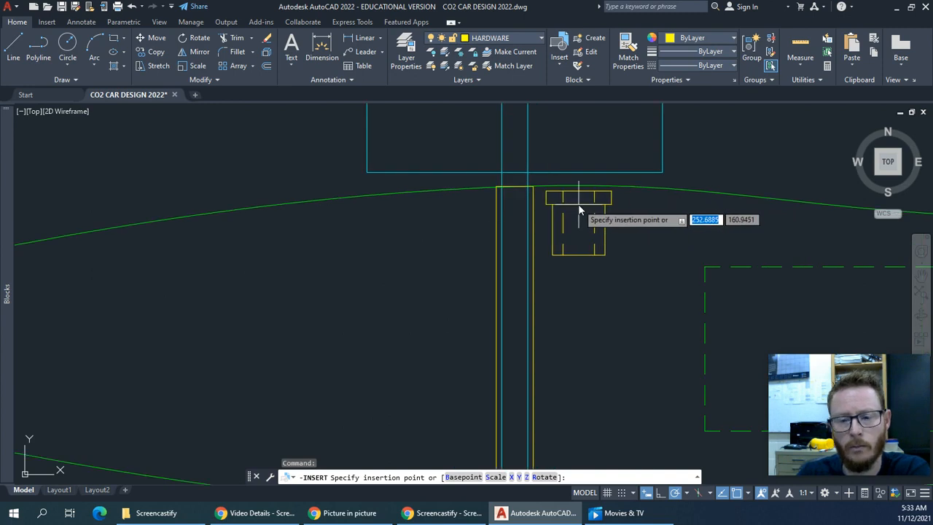
{"action": "scroll", "coordinate": [591, 204], "scroll_direction": "down", "scroll_amount": 2}
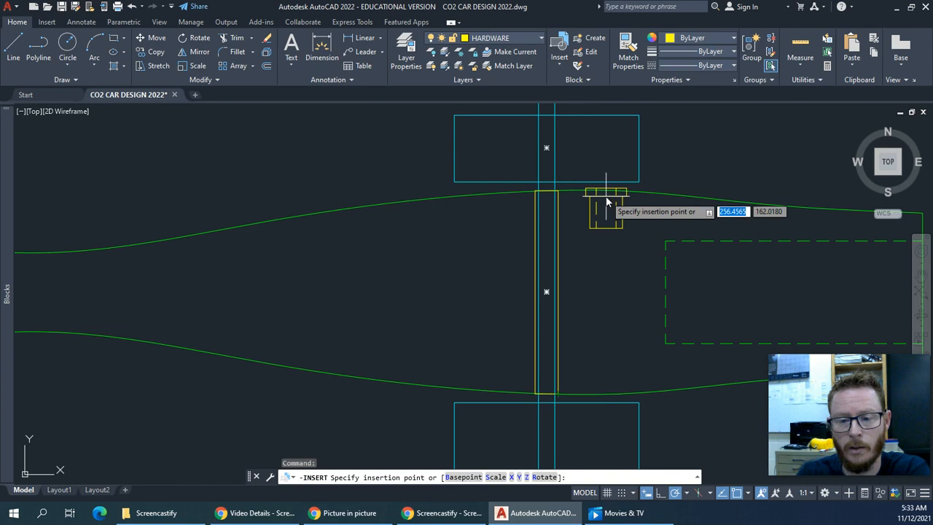
{"action": "scroll", "coordinate": [588, 212], "scroll_direction": "up", "scroll_amount": 5}
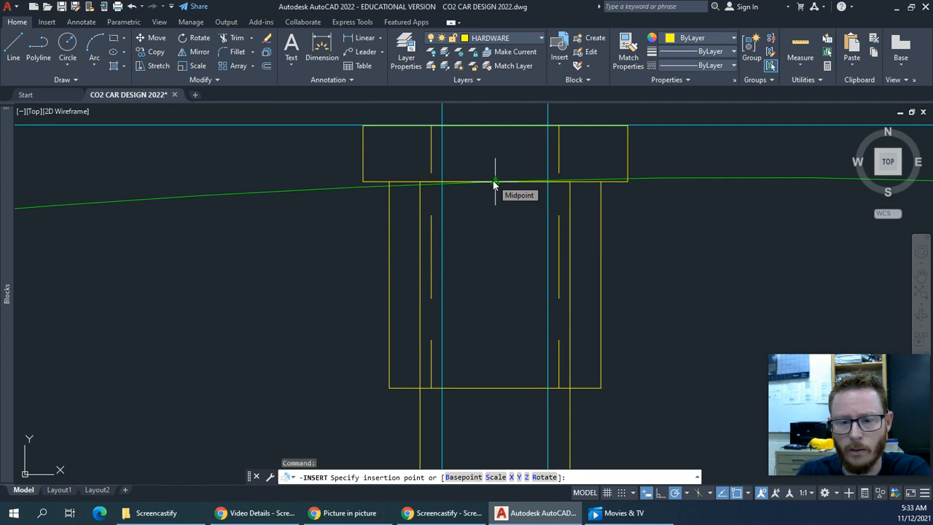
{"action": "left_click", "coordinate": [494, 182]}
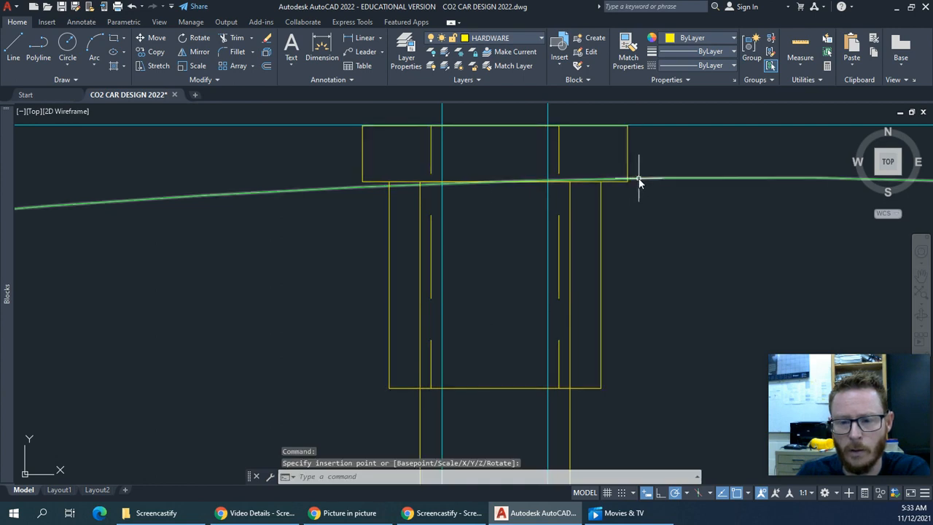
Examine how the inserted bushing's flange sits against the car body curve at the rear wheel
{"action": "left_click", "coordinate": [257, 196]}
{"action": "scroll", "coordinate": [255, 201], "scroll_direction": "down", "scroll_amount": 4}
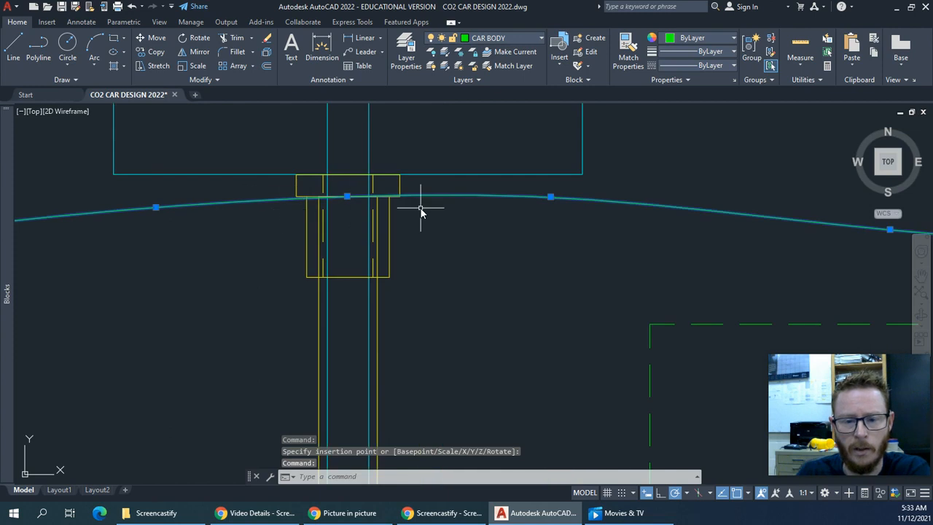
{"action": "scroll", "coordinate": [408, 204], "scroll_direction": "up", "scroll_amount": 3}
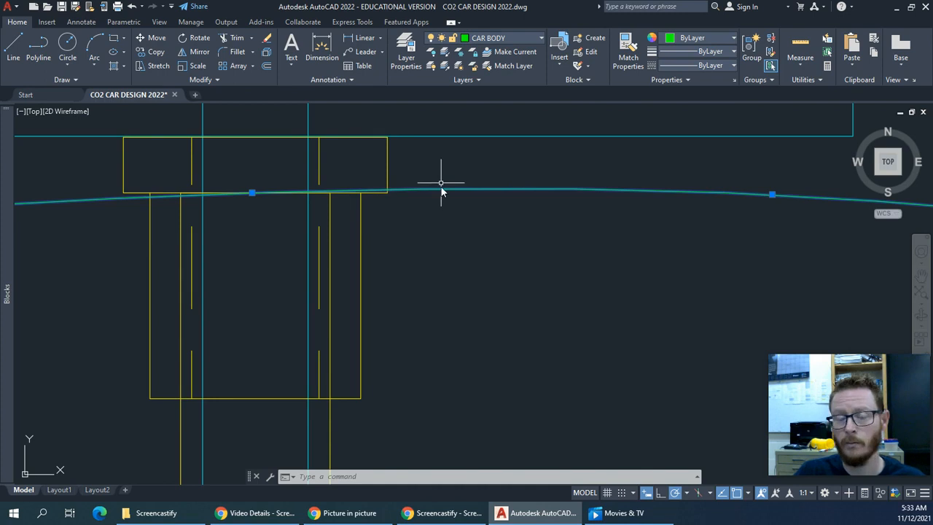
{"action": "scroll", "coordinate": [385, 213], "scroll_direction": "down", "scroll_amount": 2}
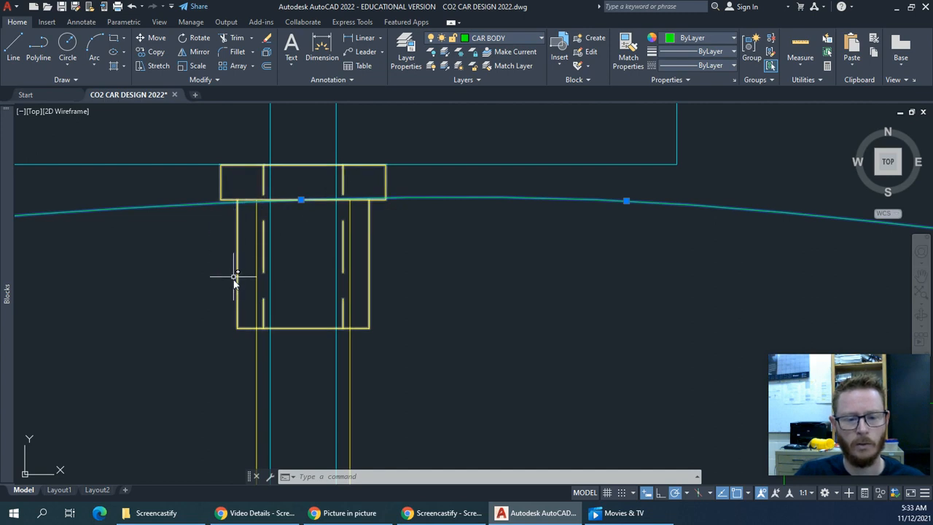
{"action": "scroll", "coordinate": [379, 338], "scroll_direction": "down", "scroll_amount": 3}
{"action": "middle_click_drag", "start_coordinate": [385, 343], "coordinate": [416, 260]}
{"action": "key", "text": "Escape"}
{"action": "scroll", "coordinate": [409, 271], "scroll_direction": "down", "scroll_amount": 4}
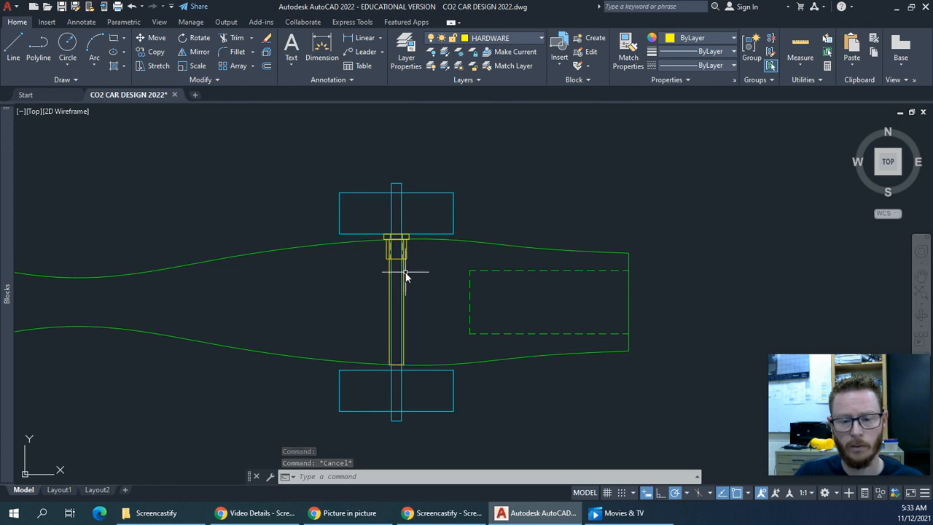
Move the front and rear yellow axle-tube rectangles together upward, clear of the car's top view
{"action": "left_click", "coordinate": [406, 271]}
{"action": "scroll", "coordinate": [424, 283], "scroll_direction": "down", "scroll_amount": 3}
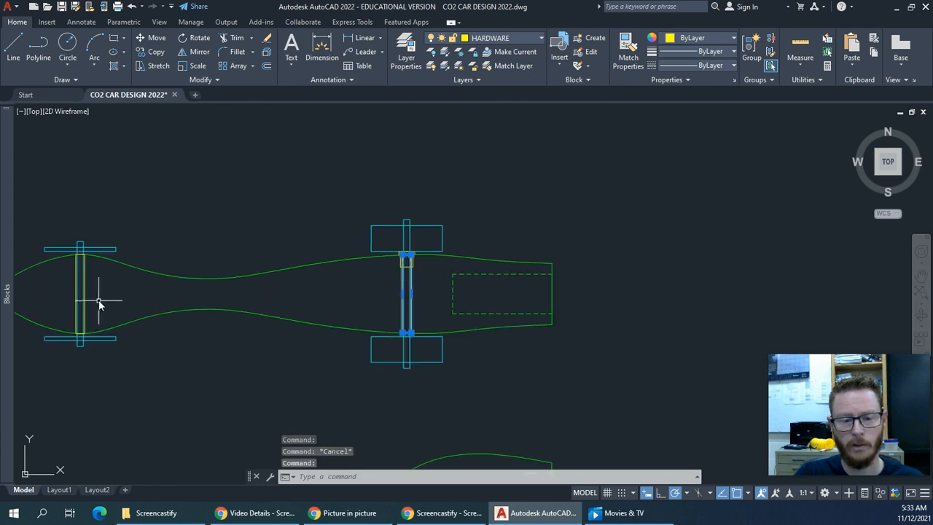
{"action": "scroll", "coordinate": [86, 286], "scroll_direction": "up", "scroll_amount": 5}
{"action": "scroll", "coordinate": [143, 277], "scroll_direction": "down", "scroll_amount": 4}
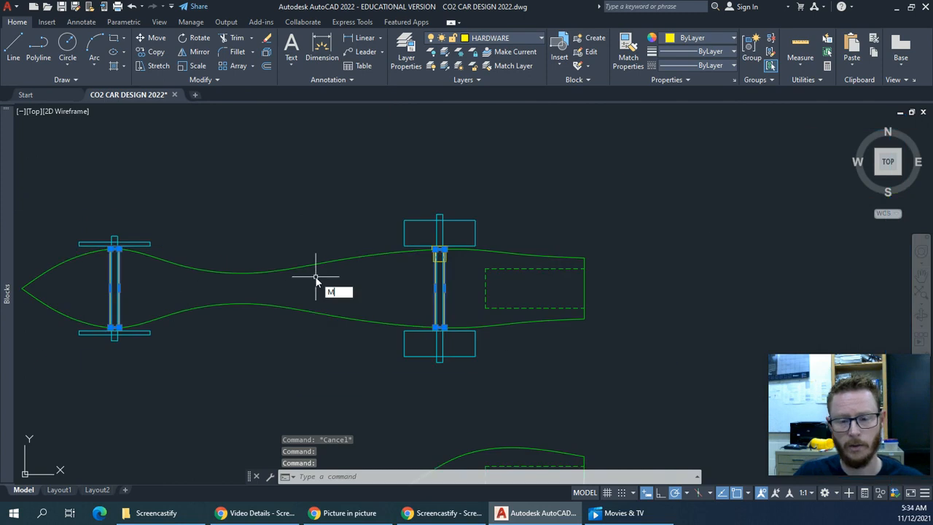
{"action": "key", "text": "Return"}
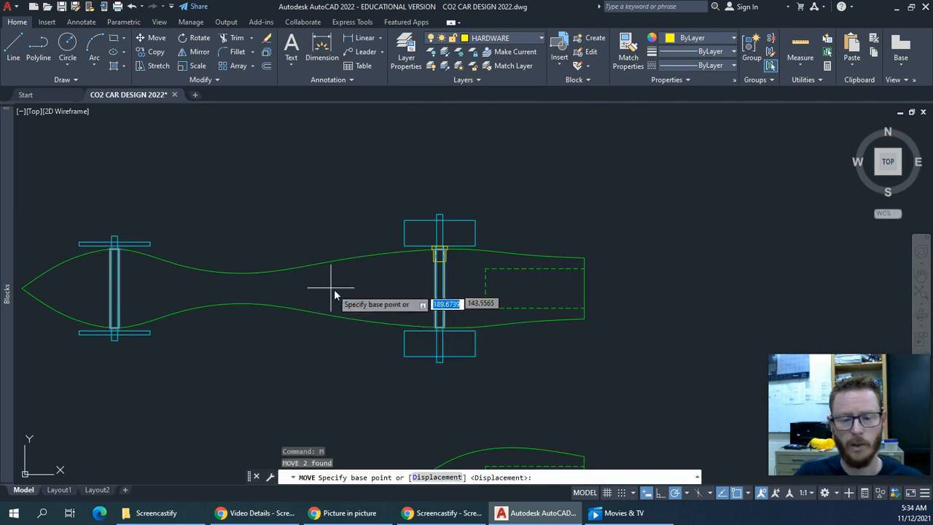
{"action": "left_click", "coordinate": [586, 293]}
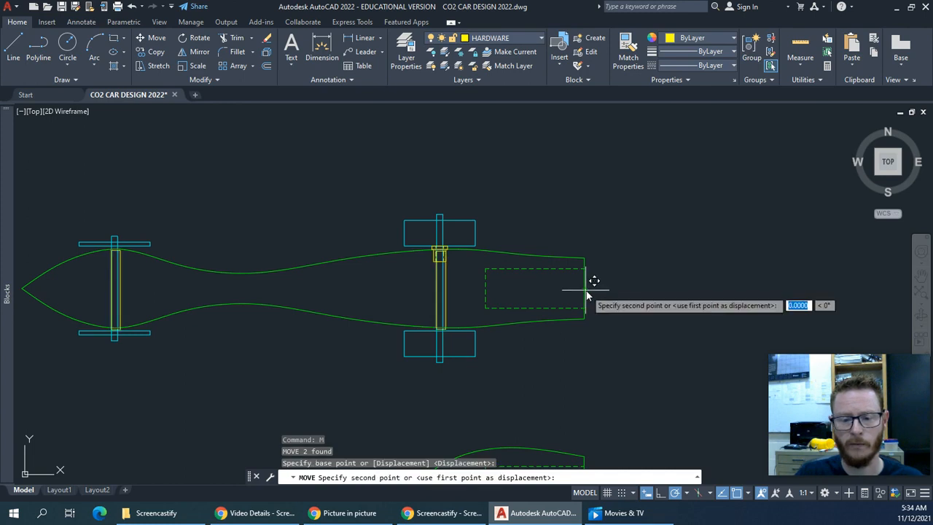
{"action": "left_click", "coordinate": [585, 148]}
{"action": "middle_click_drag", "start_coordinate": [546, 194], "coordinate": [575, 237]}
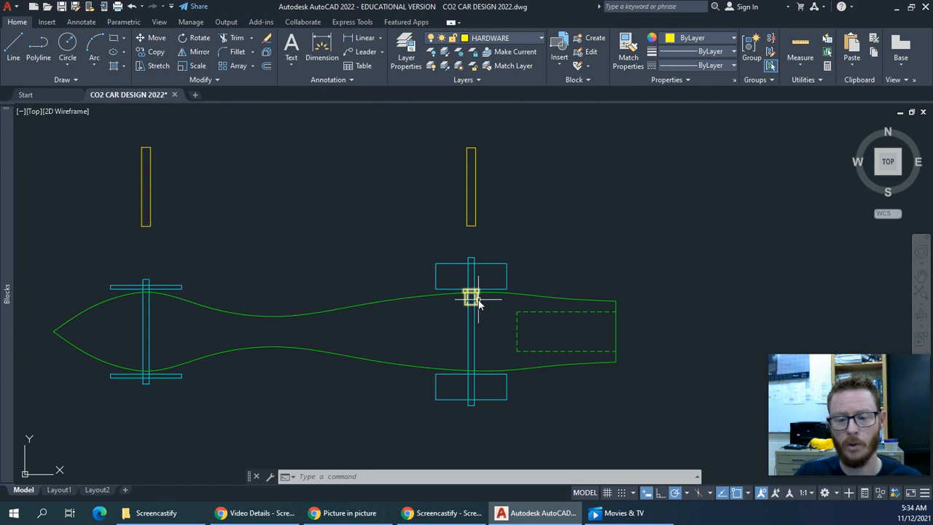
Examine how the rear axle fits within the bushing's hidden bore lines by highlighting the axle, leaving nothing selected
{"action": "scroll", "coordinate": [481, 306], "scroll_direction": "up", "scroll_amount": 2}
{"action": "scroll", "coordinate": [470, 292], "scroll_direction": "up", "scroll_amount": 2}
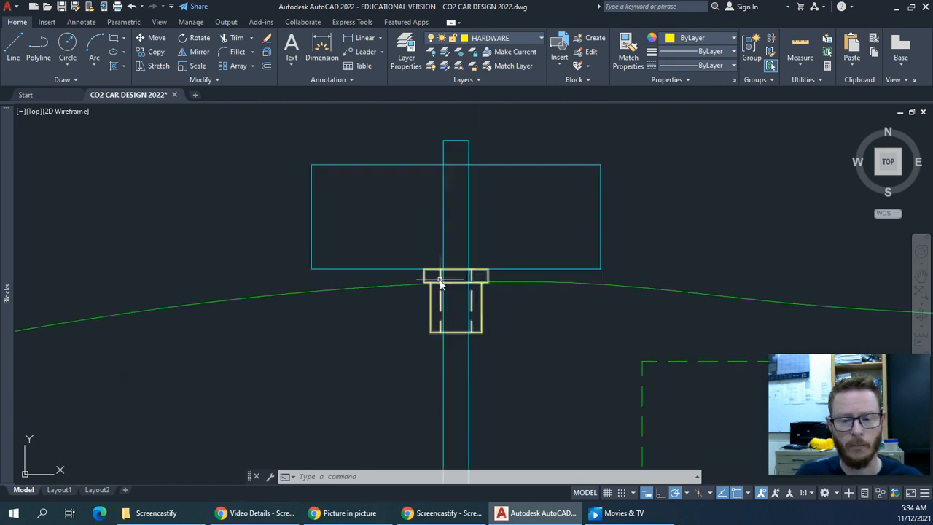
{"action": "scroll", "coordinate": [445, 352], "scroll_direction": "up", "scroll_amount": 2}
{"action": "left_click", "coordinate": [527, 384]}
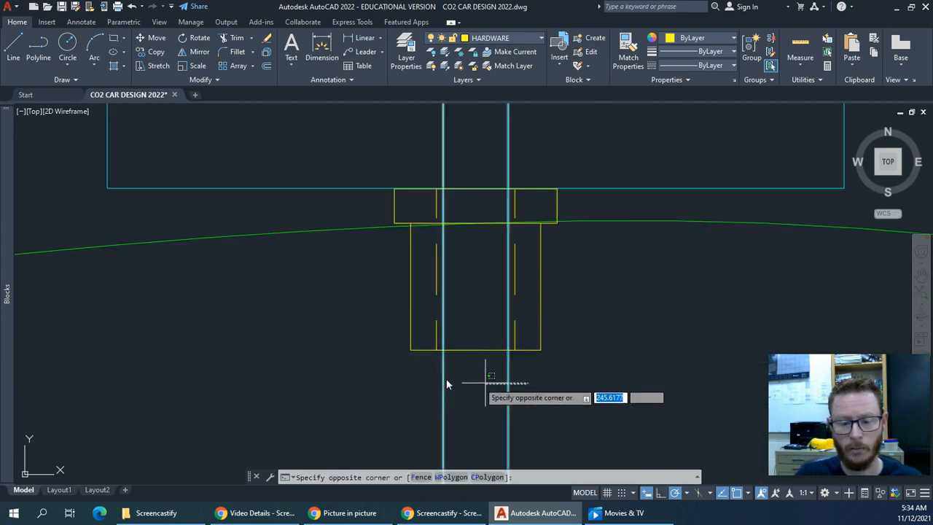
{"action": "left_click", "coordinate": [411, 376]}
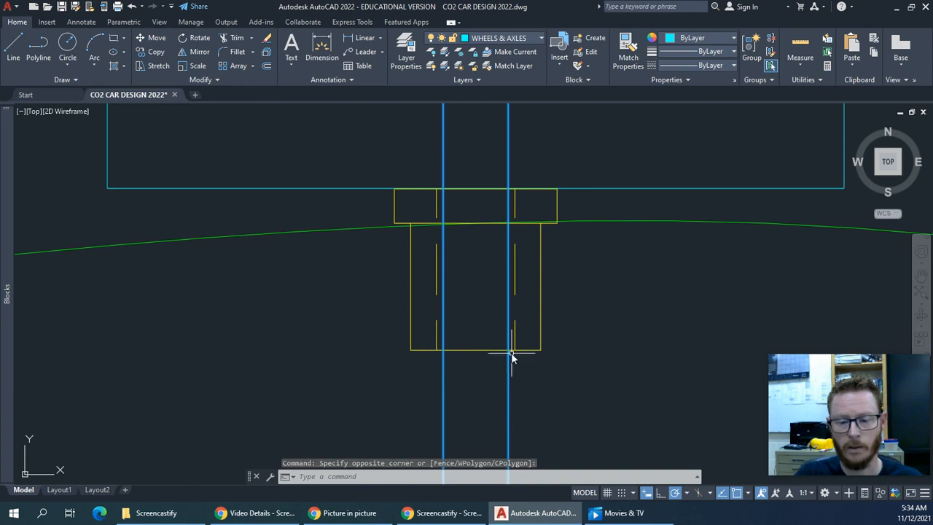
{"action": "left_click", "coordinate": [440, 353]}
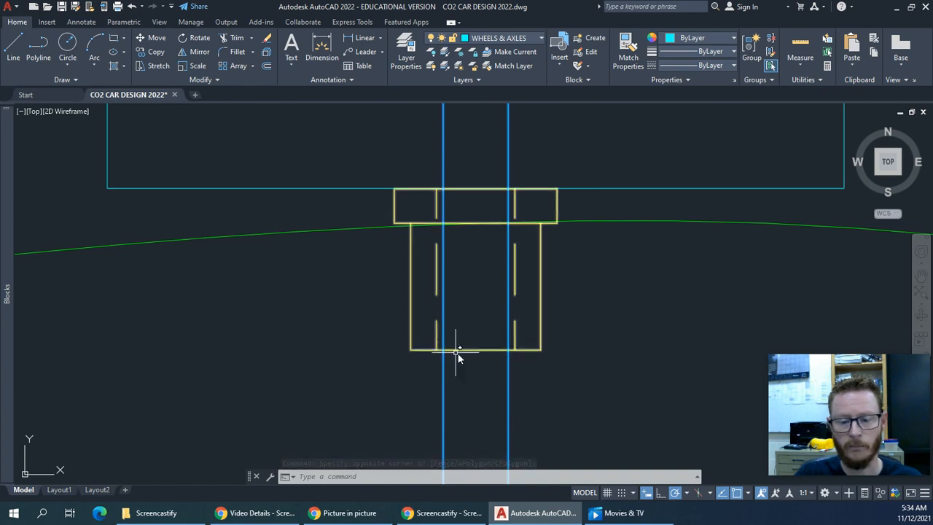
{"action": "scroll", "coordinate": [442, 352], "scroll_direction": "down", "scroll_amount": 4}
{"action": "key", "text": "Escape"}
Move the rear yellow axle-tube rectangle back down over the bushing and rear axle for comparison
{"action": "scroll", "coordinate": [459, 335], "scroll_direction": "down", "scroll_amount": 2}
{"action": "left_click", "coordinate": [466, 145]}
{"action": "type", "text": "m"}
{"action": "key", "text": "Return"}
{"action": "left_click", "coordinate": [620, 183]}
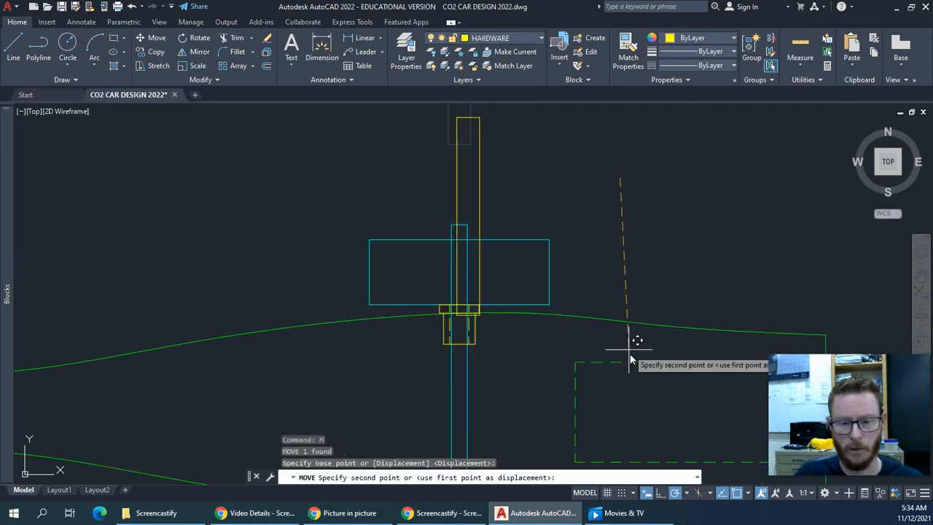
{"action": "left_click", "coordinate": [621, 405]}
{"action": "scroll", "coordinate": [437, 368], "scroll_direction": "up", "scroll_amount": 3}
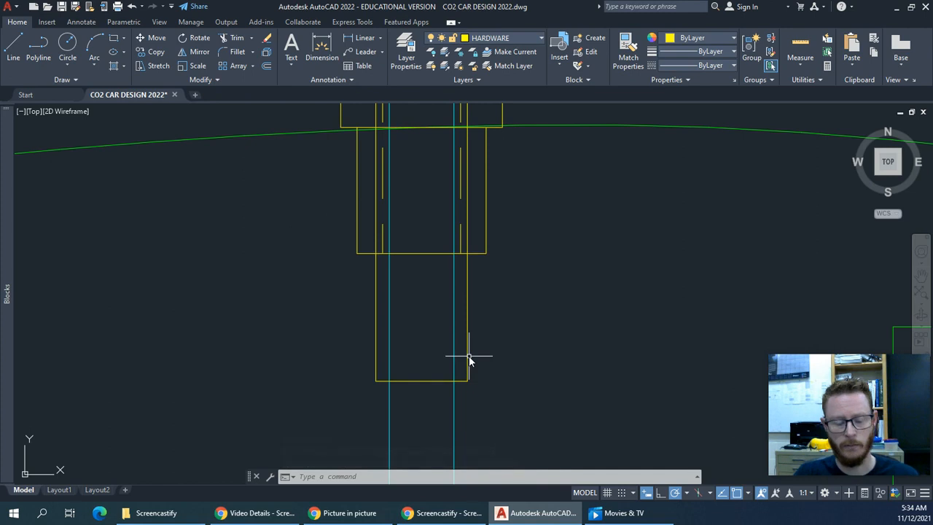
Undo the move of the rear yellow axle-tube rectangle so it returns clear above the car's top view
{"action": "key", "text": "ctrl+z"}
{"action": "key", "text": "ctrl+z"}
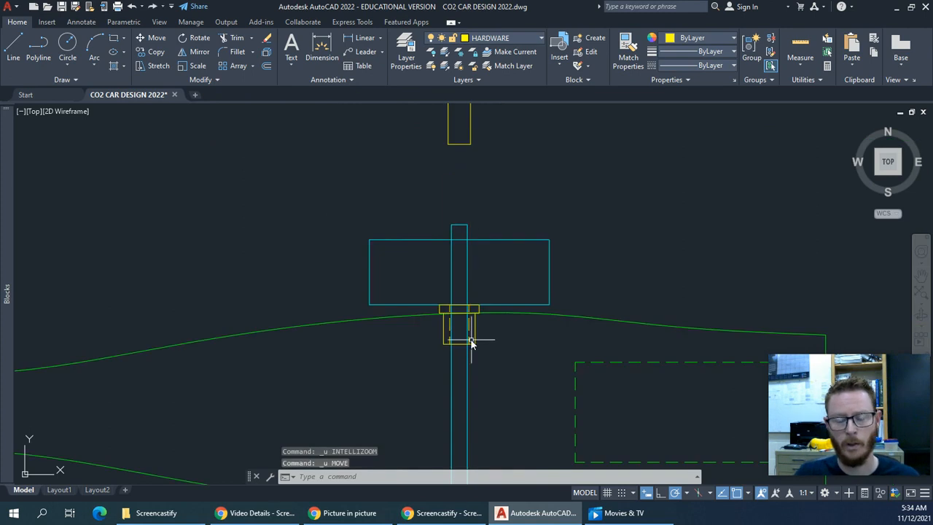
{"action": "scroll", "coordinate": [472, 329], "scroll_direction": "up", "scroll_amount": 4}
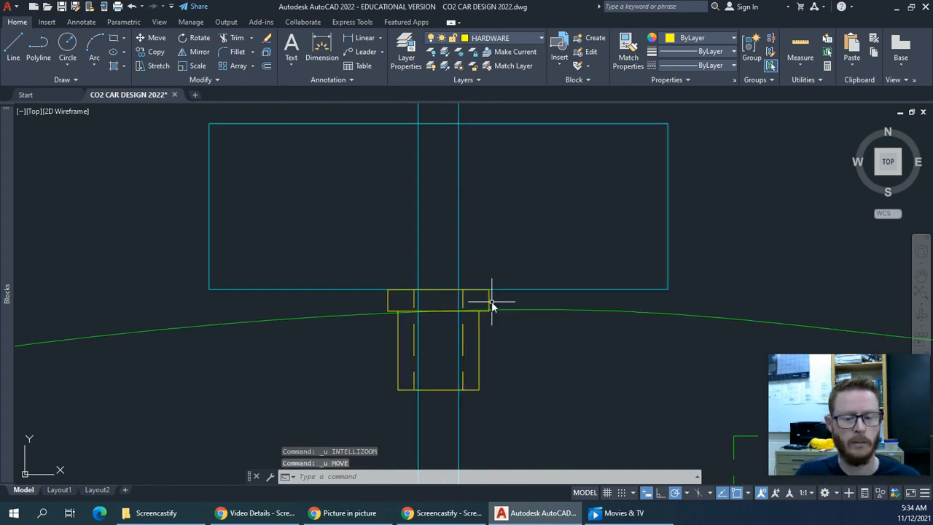
{"action": "scroll", "coordinate": [511, 378], "scroll_direction": "down", "scroll_amount": 4}
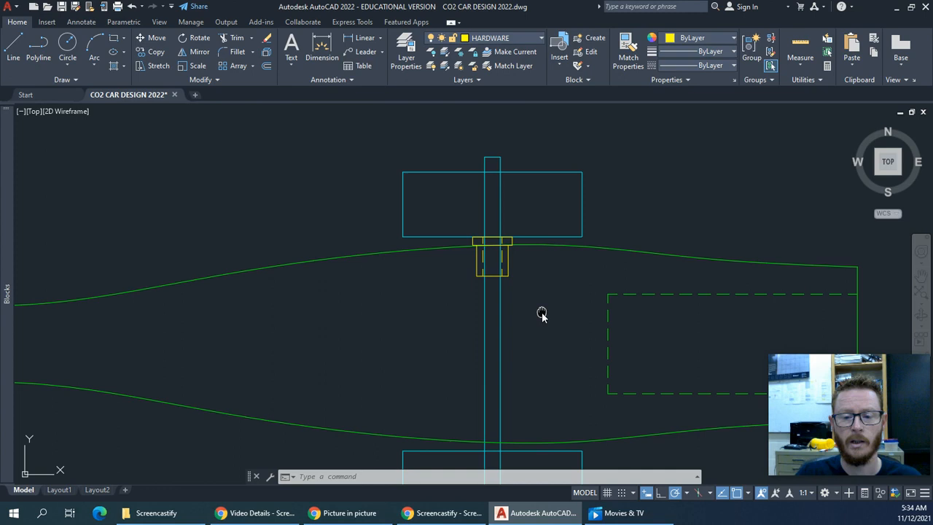
Measure the width of the rear bushing's body between its two lower corners
{"action": "middle_click_drag", "start_coordinate": [539, 313], "coordinate": [474, 264]}
{"action": "scroll", "coordinate": [443, 226], "scroll_direction": "up", "scroll_amount": 4}
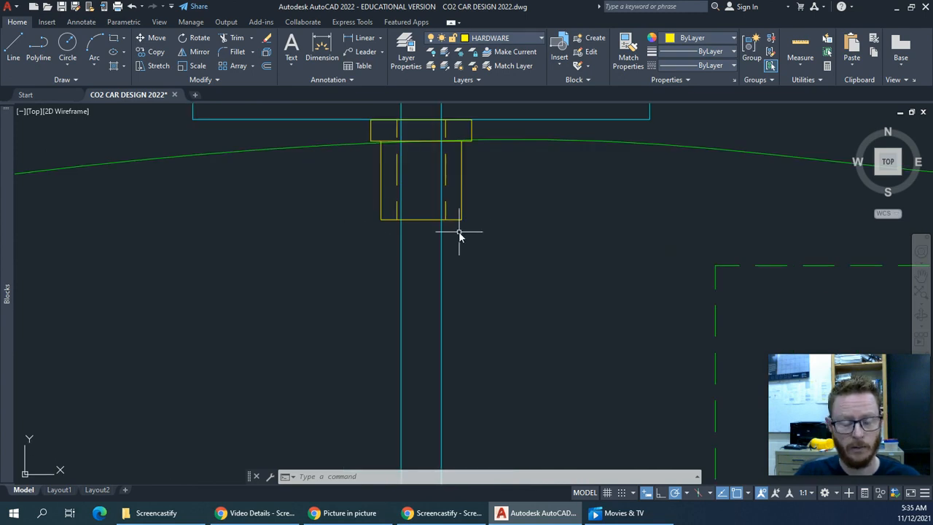
{"action": "type", "text": "DI"}
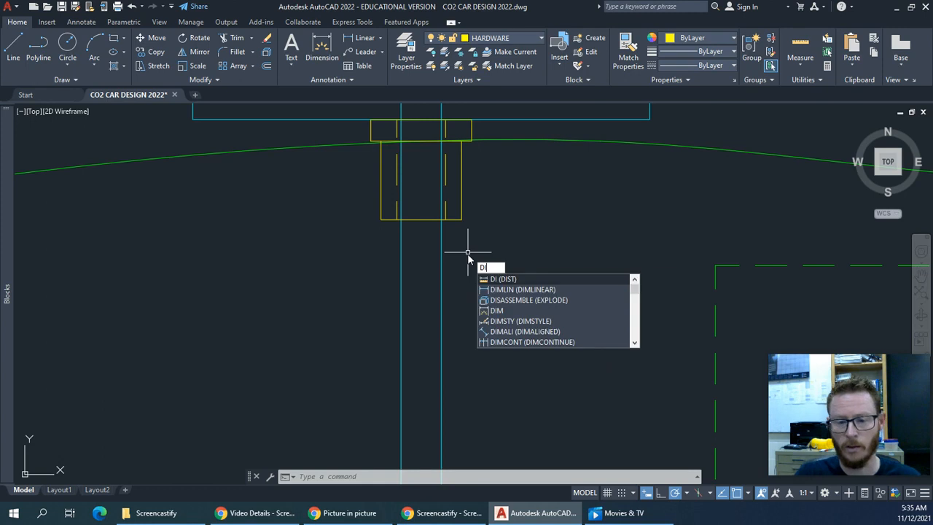
{"action": "key", "text": "Return"}
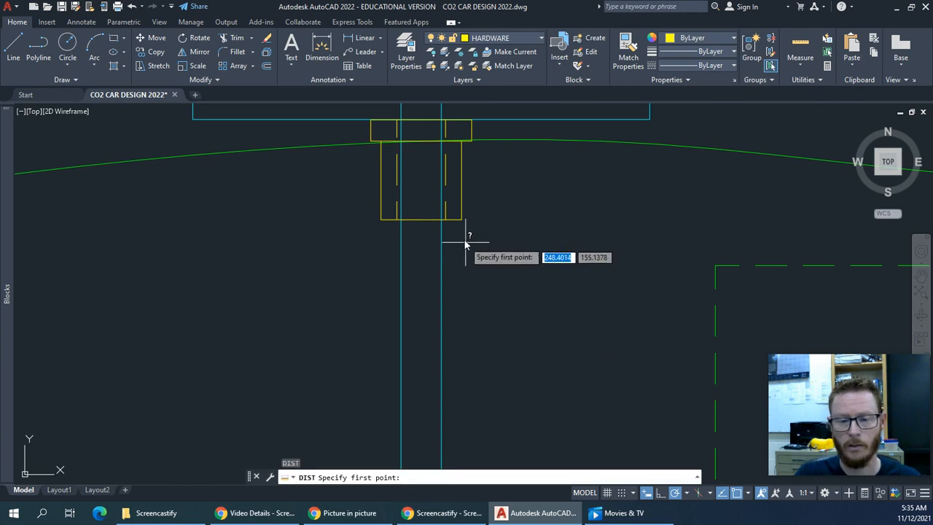
{"action": "left_click", "coordinate": [462, 227]}
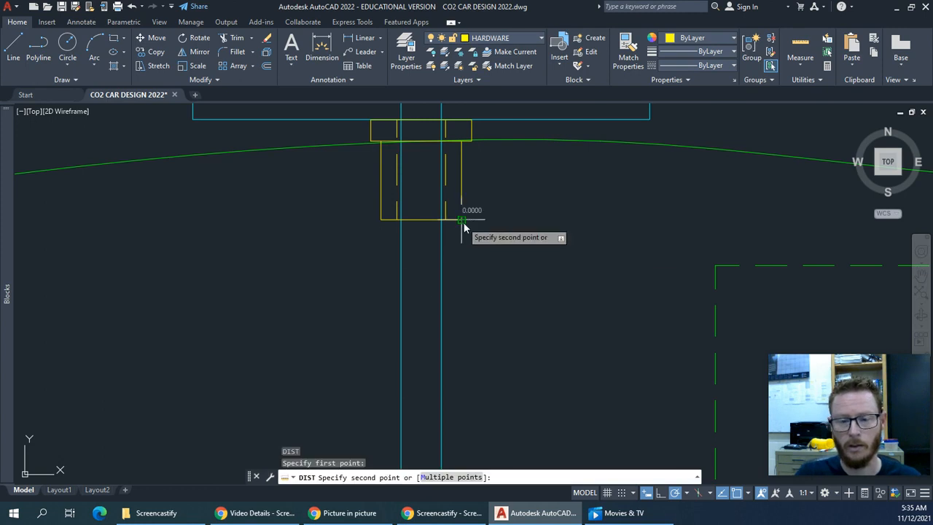
{"action": "left_click", "coordinate": [381, 225]}
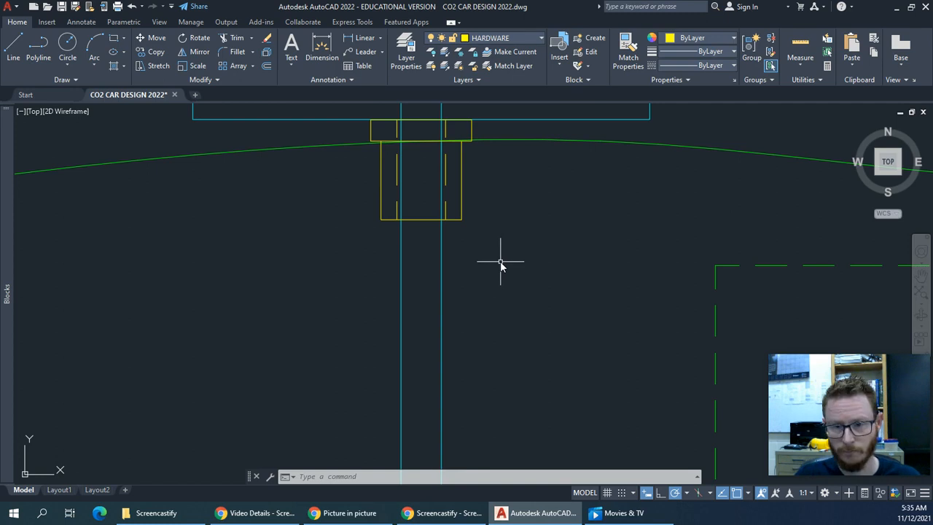
Make CAR BODY the current layer for drawing beside the rear end of the car's top view
{"action": "scroll", "coordinate": [500, 263], "scroll_direction": "down", "scroll_amount": 2}
{"action": "scroll", "coordinate": [508, 211], "scroll_direction": "down", "scroll_amount": 2}
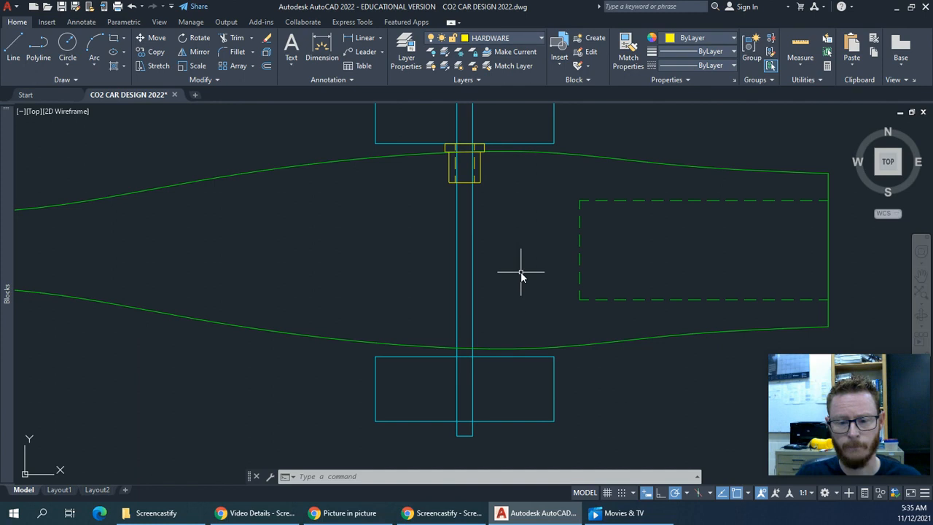
{"action": "scroll", "coordinate": [521, 272], "scroll_direction": "down", "scroll_amount": 2}
{"action": "mouse_move", "coordinate": [629, 284]}
{"action": "middle_mouse_down"}
{"action": "mouse_move", "coordinate": [452, 276]}
{"action": "mouse_move", "coordinate": [466, 295]}
{"action": "middle_mouse_up"}
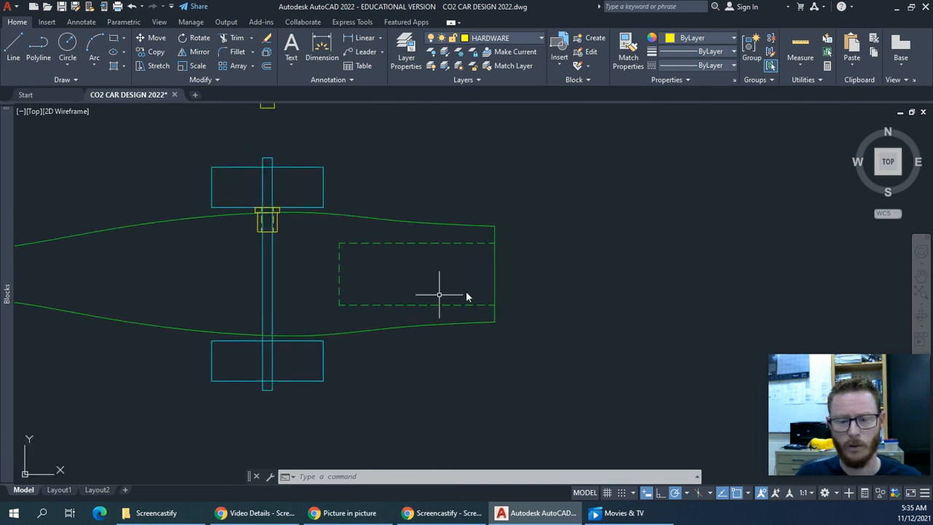
{"action": "middle_click_drag", "start_coordinate": [577, 238], "coordinate": [526, 244]}
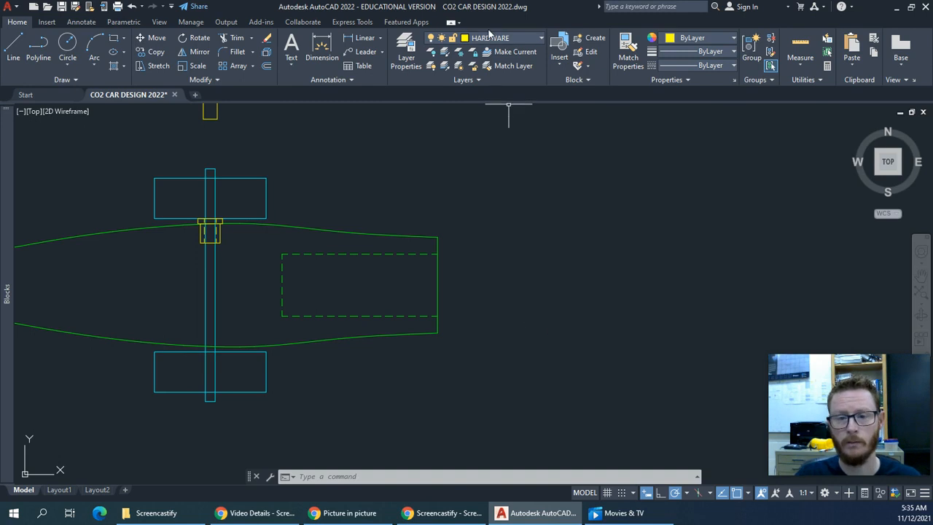
{"action": "left_click", "coordinate": [494, 40]}
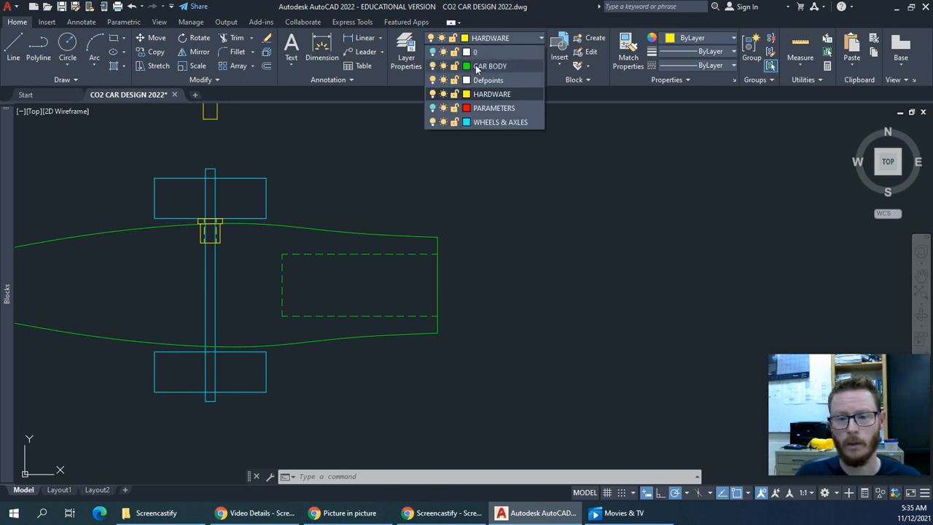
{"action": "left_click", "coordinate": [490, 67]}
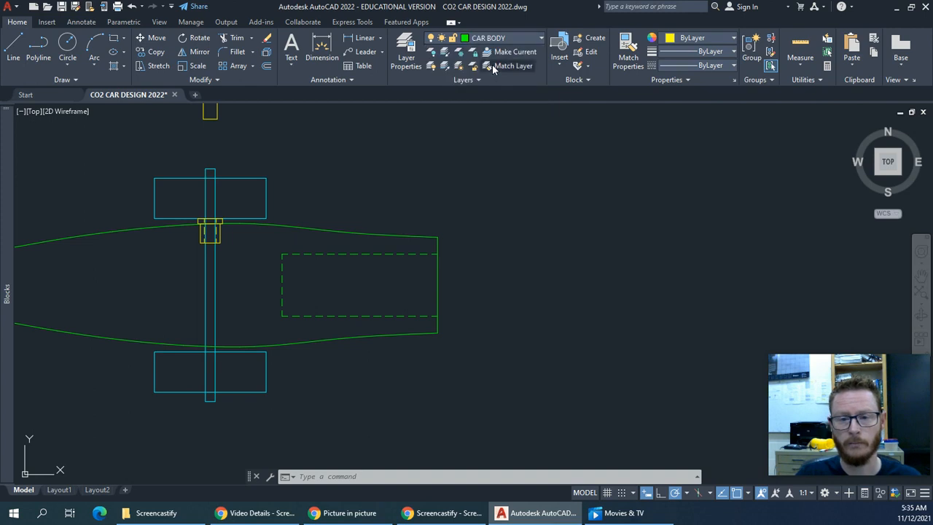
Draw a rectangle .25 wide and 3 high in the empty space behind the car's rear end
{"action": "type", "text": "REC"}
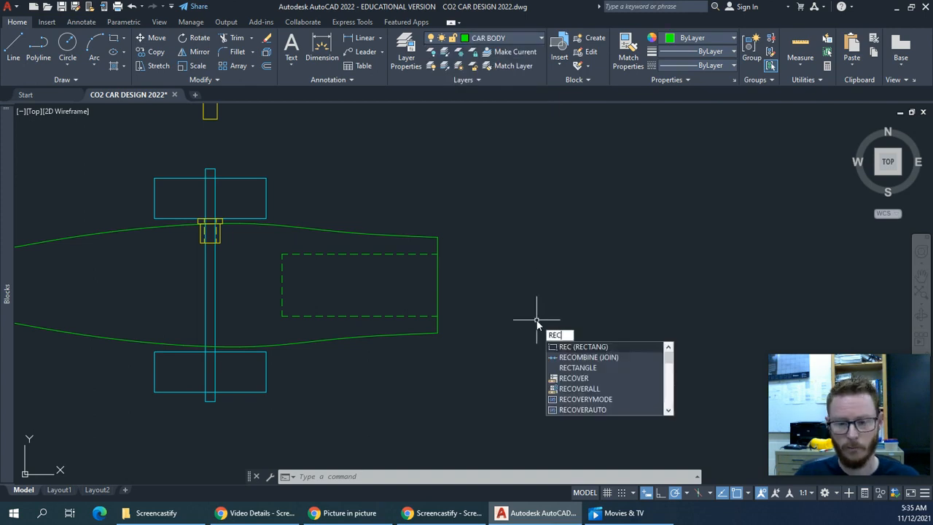
{"action": "key", "text": "Return"}
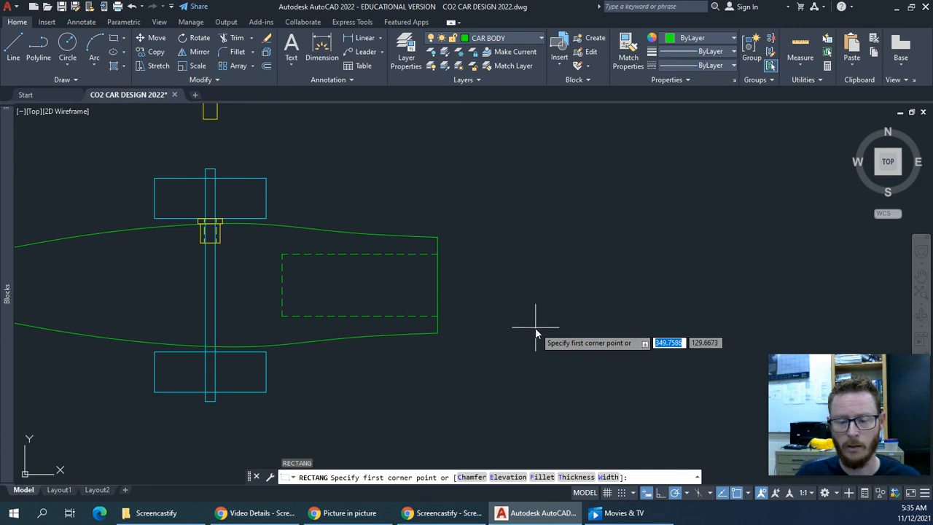
{"action": "left_click", "coordinate": [517, 381]}
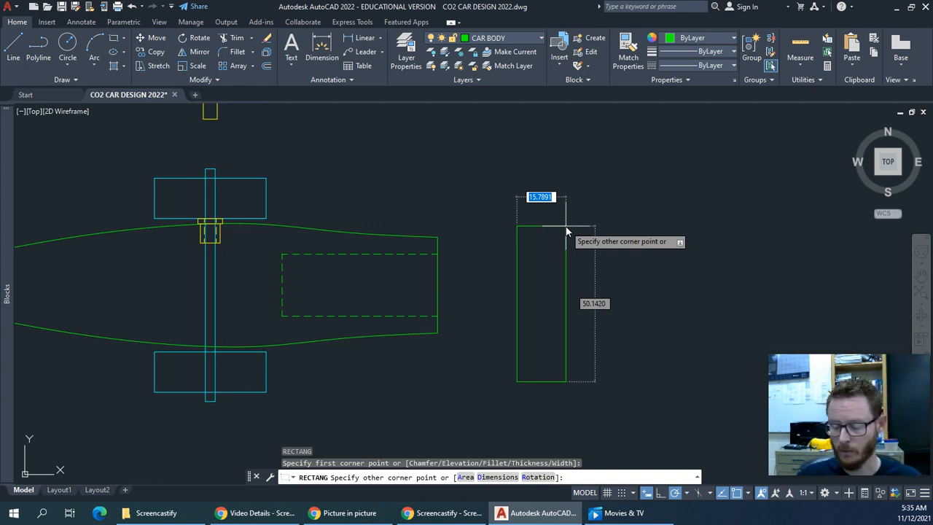
{"action": "type", "text": "2"}
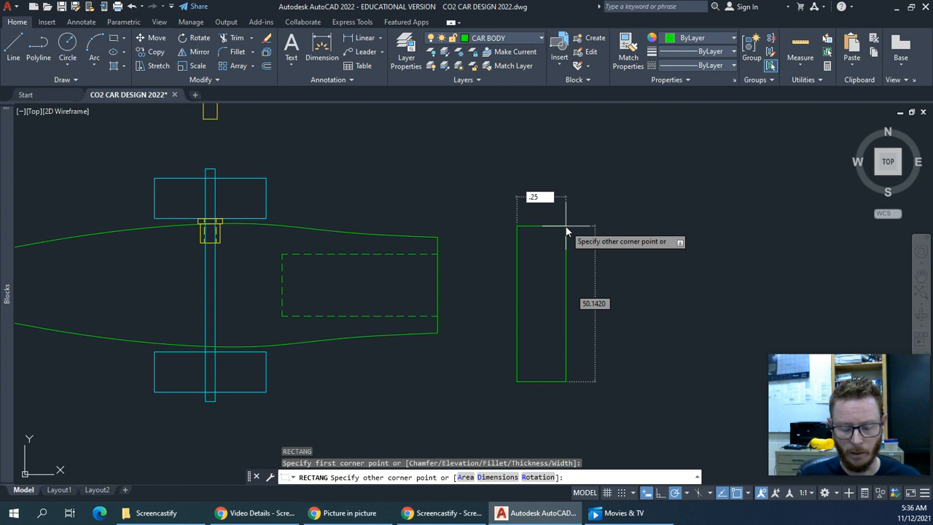
{"action": "type", "text": "5"}
{"action": "key", "text": "Tab"}
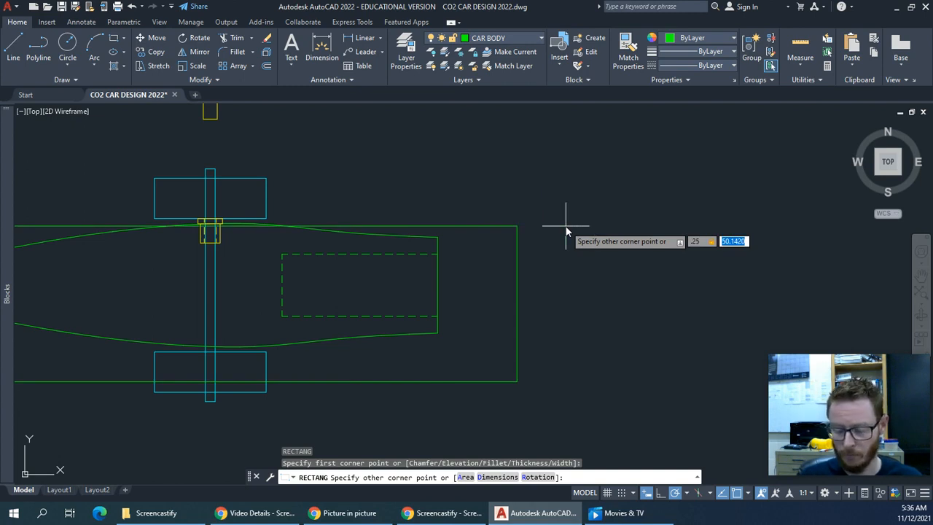
{"action": "type", "text": "3"}
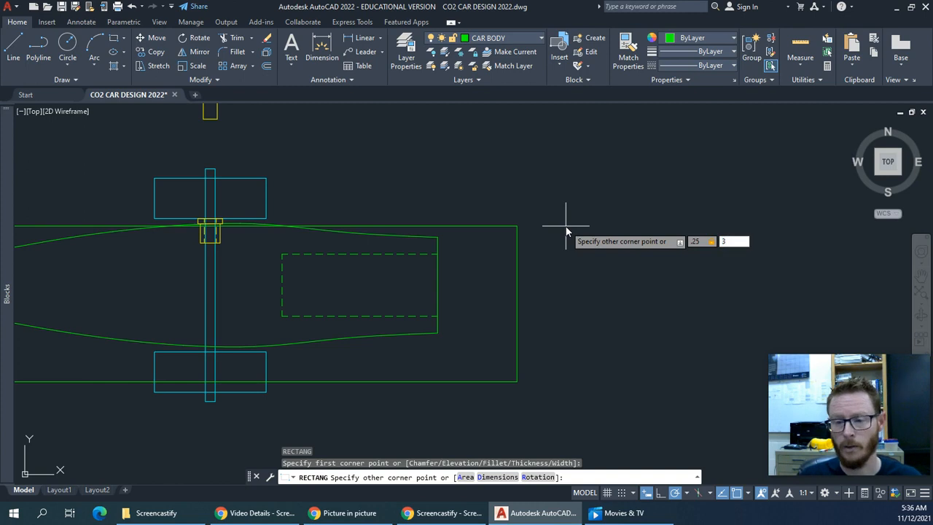
{"action": "key", "text": "Return"}
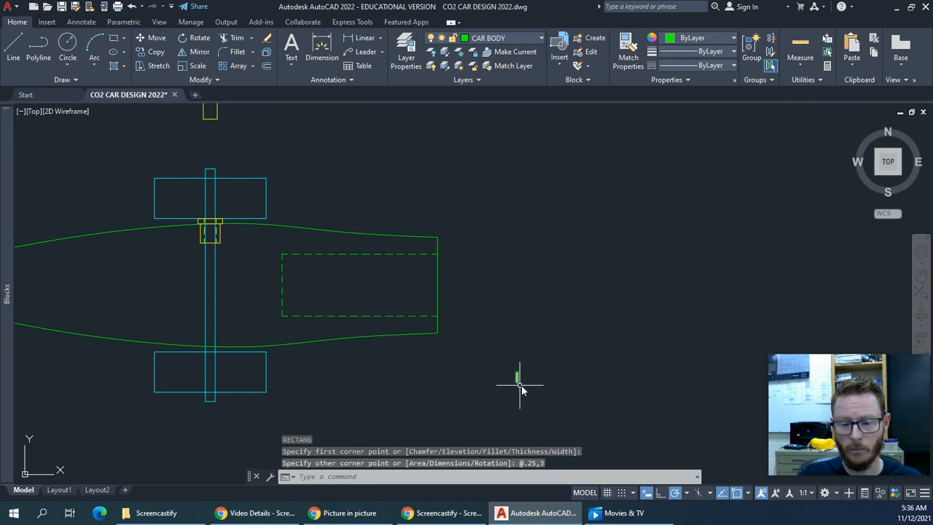
Scale the small green rectangle by a factor of 25.4 from its lower-left corner
{"action": "scroll", "coordinate": [516, 383], "scroll_direction": "up", "scroll_amount": 5}
{"action": "scroll", "coordinate": [525, 365], "scroll_direction": "up", "scroll_amount": 2}
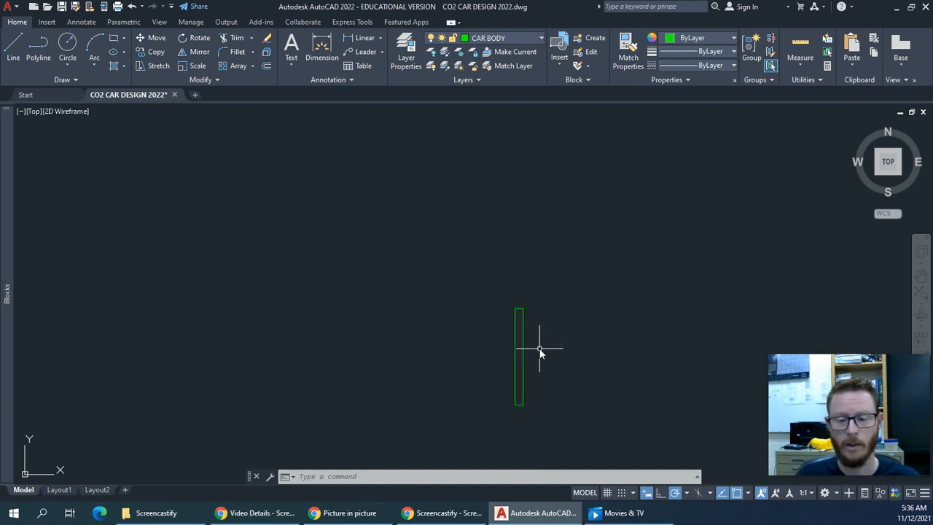
{"action": "left_click", "coordinate": [525, 350]}
{"action": "scroll", "coordinate": [541, 350], "scroll_direction": "down", "scroll_amount": 10}
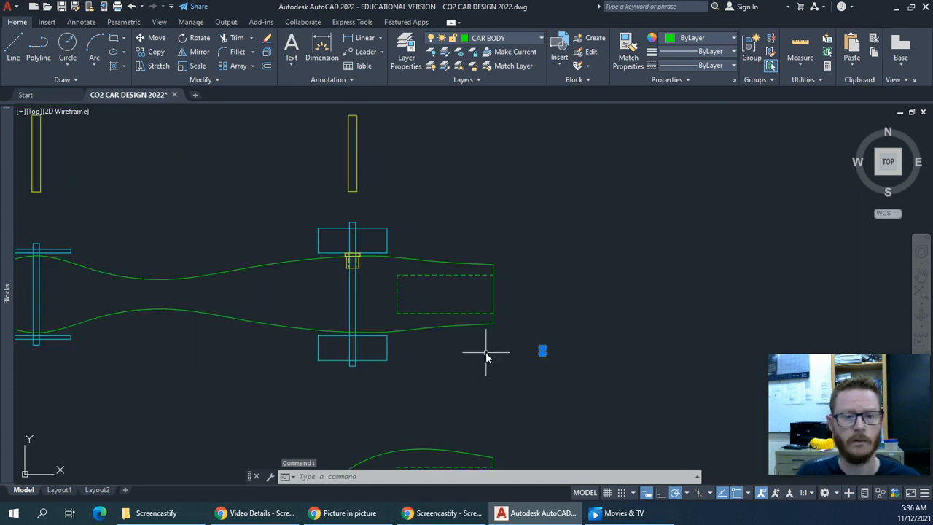
{"action": "scroll", "coordinate": [552, 353], "scroll_direction": "up", "scroll_amount": 8}
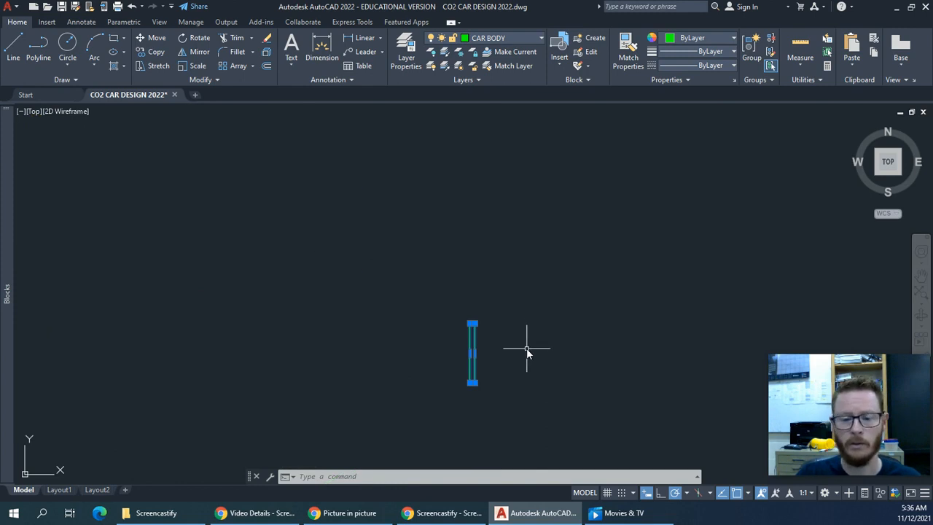
{"action": "scroll", "coordinate": [508, 364], "scroll_direction": "up", "scroll_amount": 2}
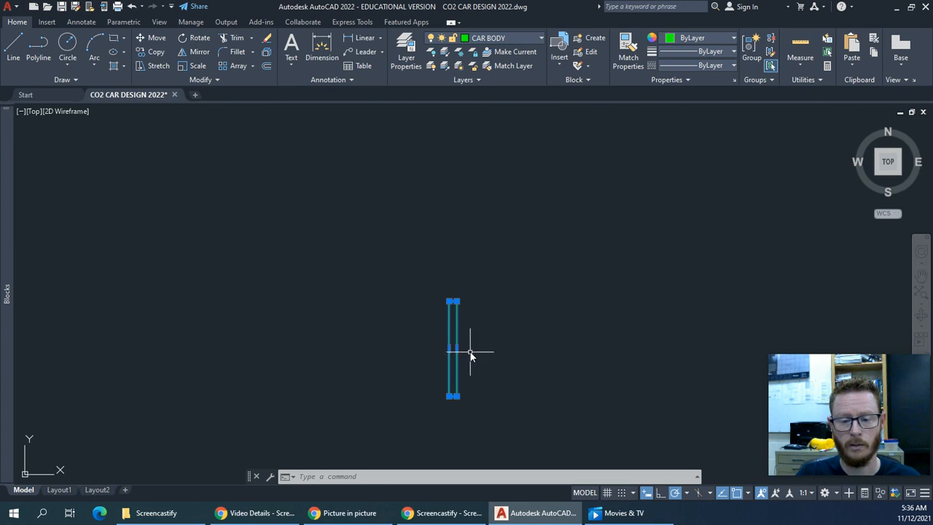
{"action": "middle_click_drag", "start_coordinate": [471, 354], "coordinate": [493, 302]}
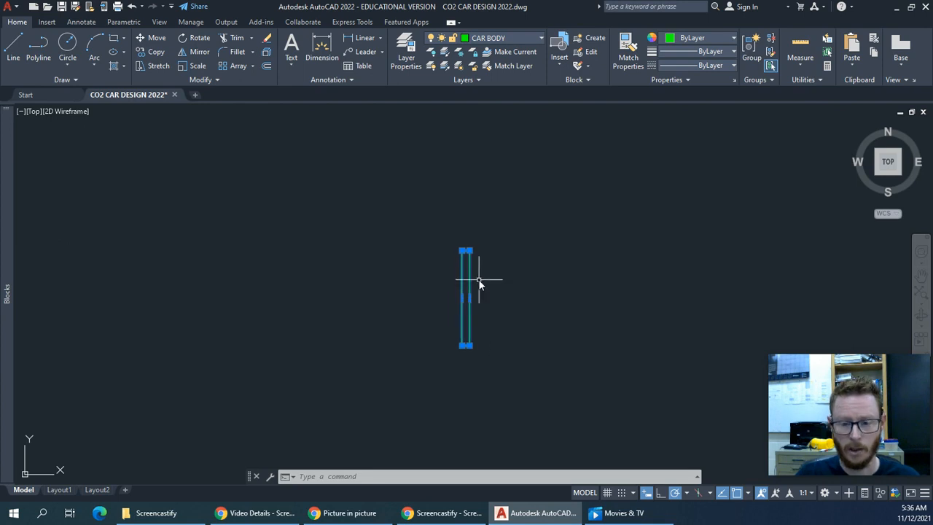
{"action": "type", "text": "s"}
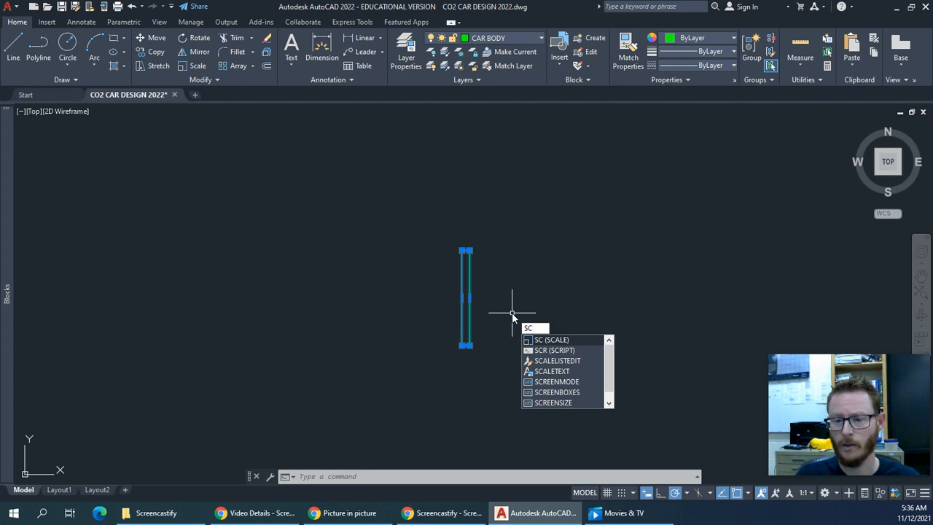
{"action": "key", "text": "Return"}
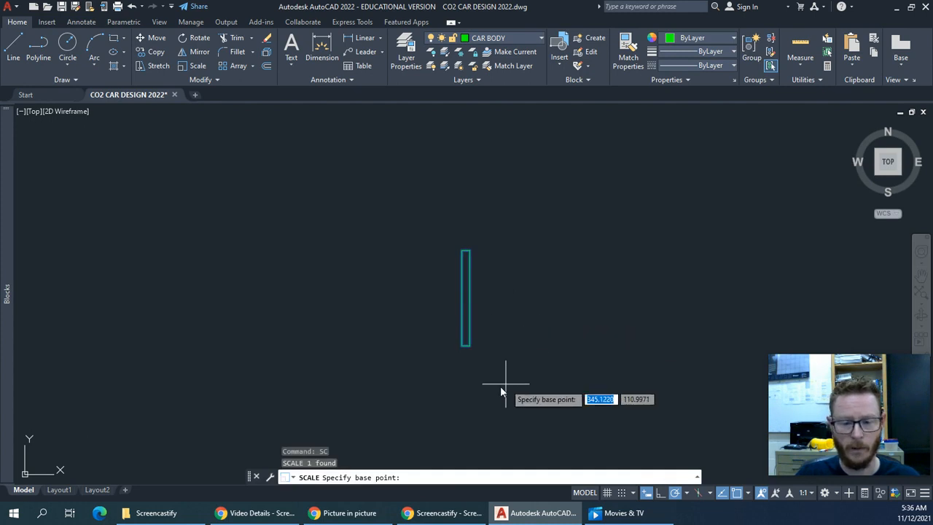
{"action": "left_click", "coordinate": [465, 349]}
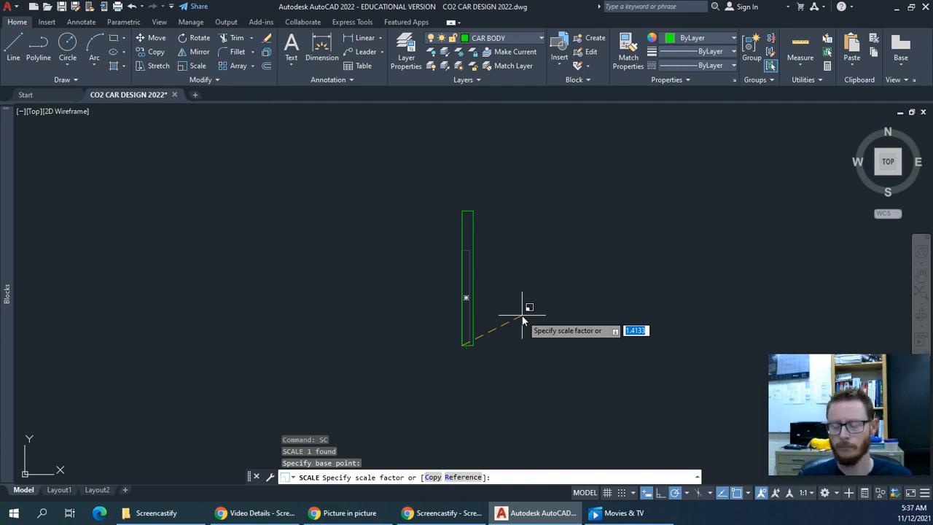
{"action": "type", "text": "25"}
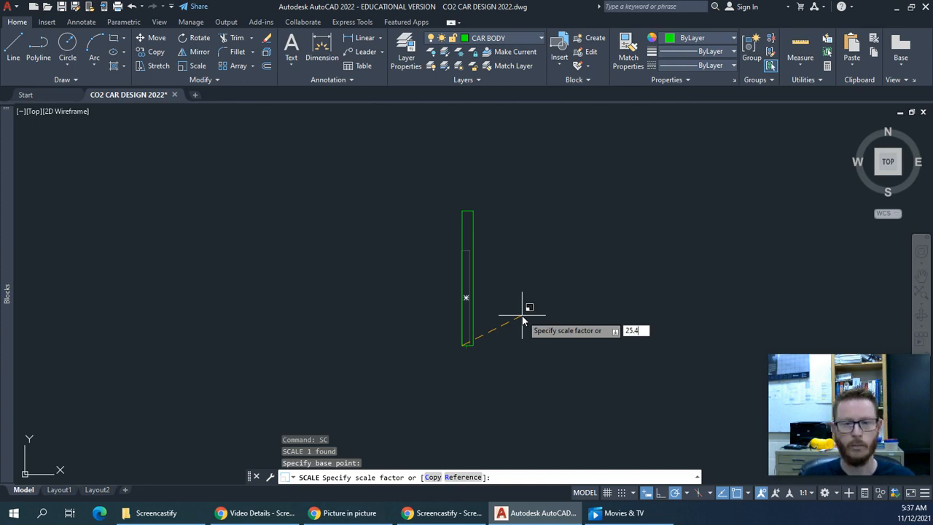
{"action": "type", "text": ".4"}
{"action": "key", "text": "Return"}
Move the scaled green rectangle from its top-edge midpoint to the midpoint of the rear bushing flange's outer edge in the top view
{"action": "scroll", "coordinate": [507, 323], "scroll_direction": "down", "scroll_amount": 6}
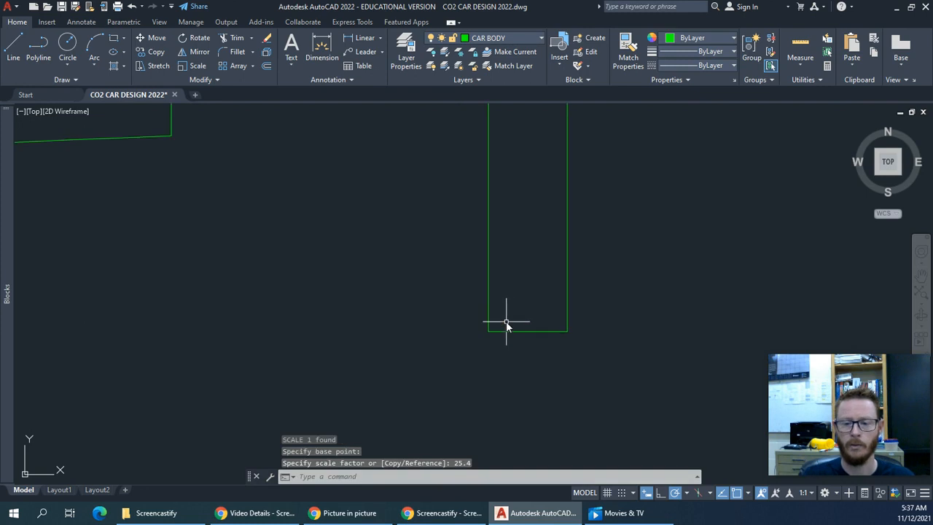
{"action": "scroll", "coordinate": [508, 324], "scroll_direction": "down", "scroll_amount": 4}
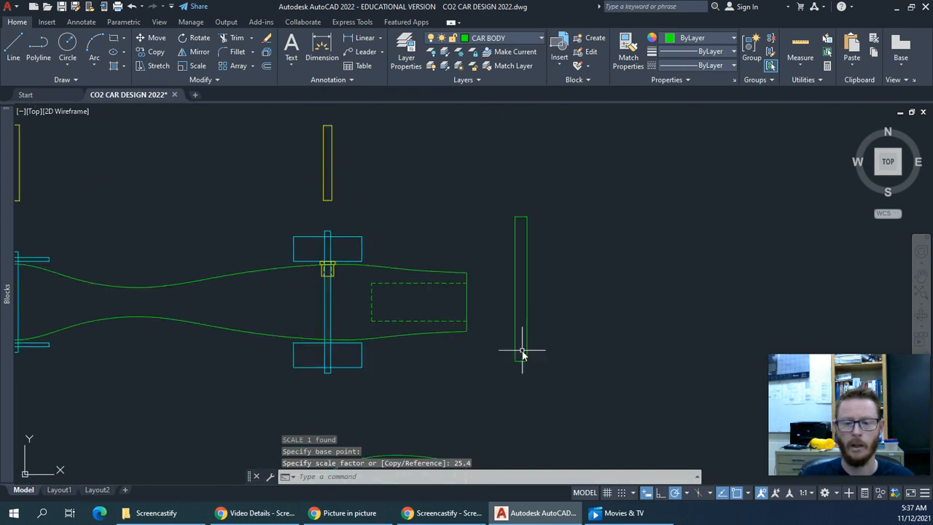
{"action": "scroll", "coordinate": [519, 361], "scroll_direction": "up", "scroll_amount": 5}
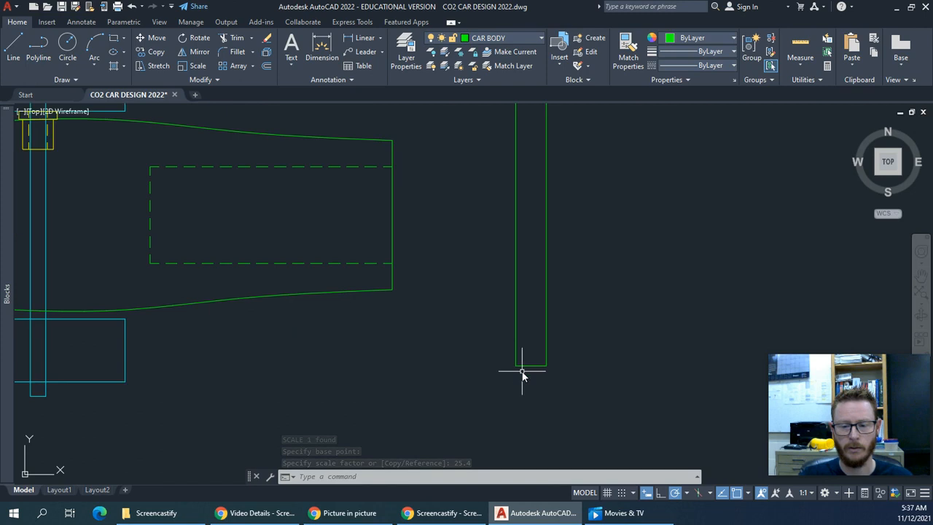
{"action": "scroll", "coordinate": [525, 368], "scroll_direction": "down", "scroll_amount": 2}
{"action": "left_click", "coordinate": [512, 292]}
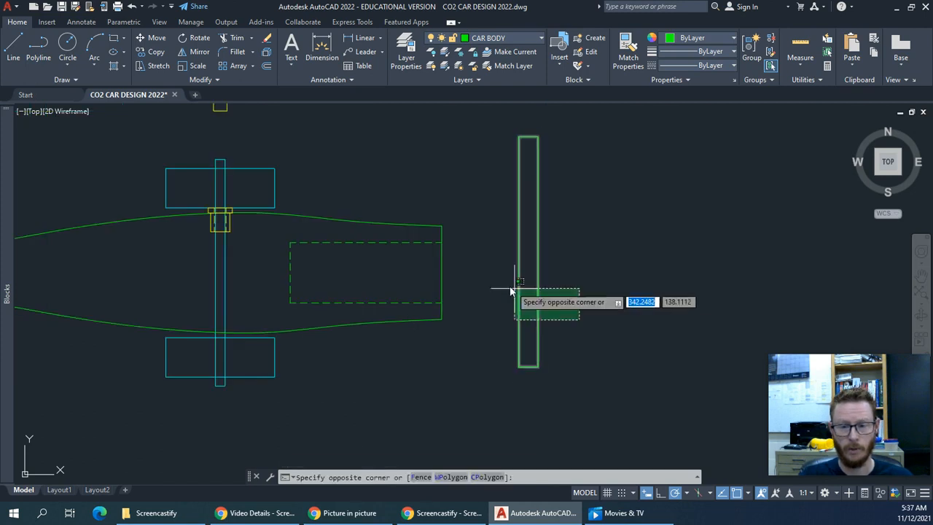
{"action": "left_click", "coordinate": [581, 292]}
{"action": "type", "text": "m"}
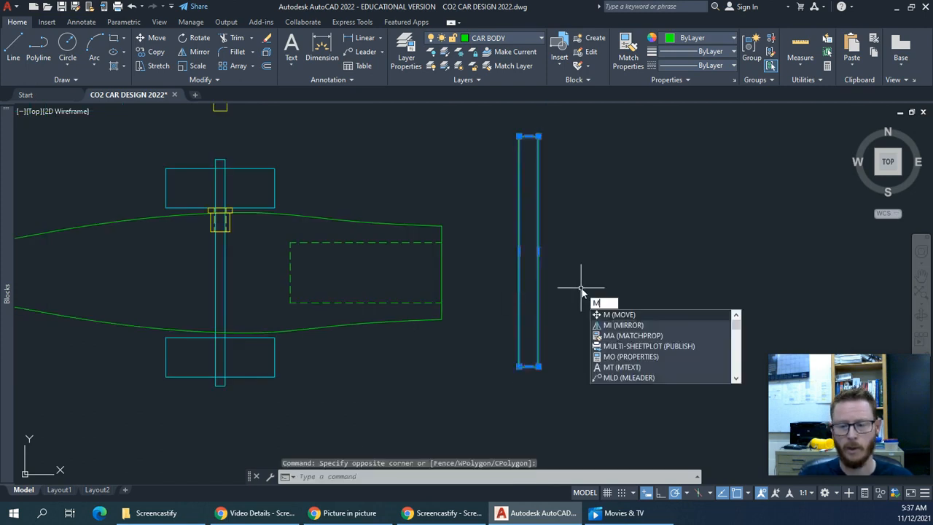
{"action": "key", "text": "Return"}
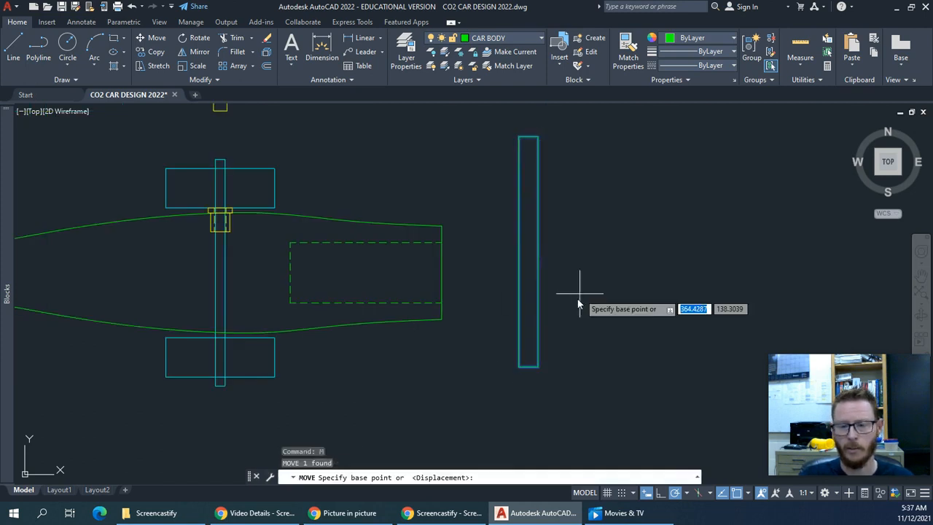
{"action": "scroll", "coordinate": [529, 142], "scroll_direction": "up", "scroll_amount": 5}
{"action": "left_click", "coordinate": [529, 153]}
{"action": "scroll", "coordinate": [529, 153], "scroll_direction": "down", "scroll_amount": 5}
{"action": "scroll", "coordinate": [350, 222], "scroll_direction": "up", "scroll_amount": 8}
{"action": "scroll", "coordinate": [287, 133], "scroll_direction": "up", "scroll_amount": 2}
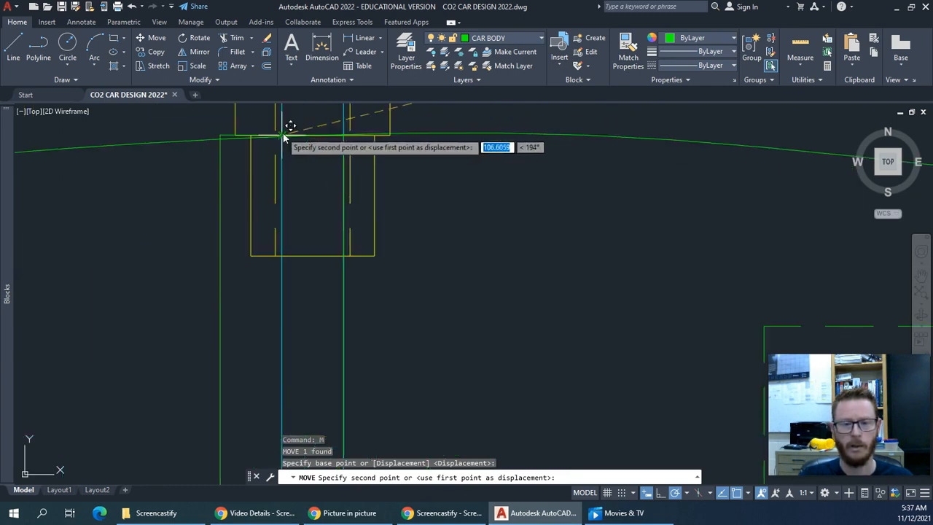
{"action": "middle_click_drag", "start_coordinate": [285, 137], "coordinate": [304, 222]}
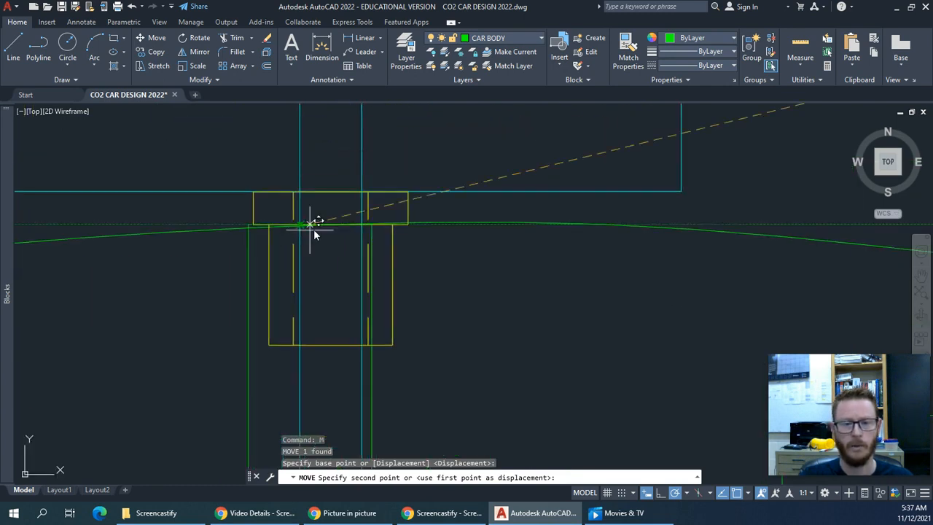
{"action": "left_click", "coordinate": [330, 194]}
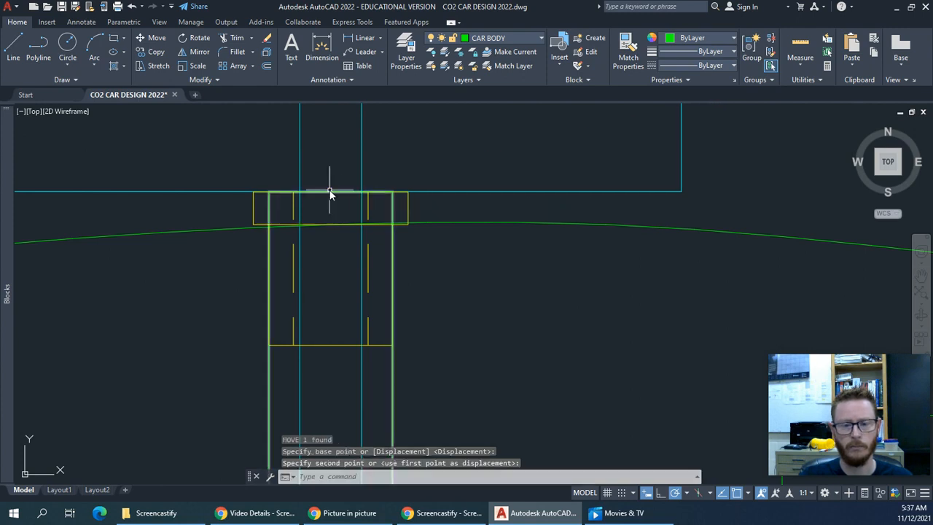
Stretch the green rectangle's upper edge down to the underside of the rear bushing's flange
{"action": "scroll", "coordinate": [400, 357], "scroll_direction": "up", "scroll_amount": 8}
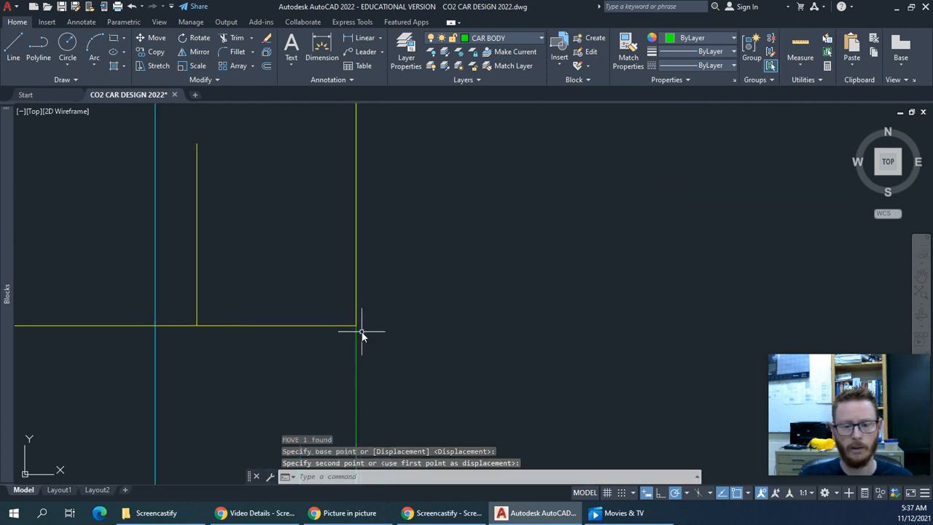
{"action": "scroll", "coordinate": [368, 343], "scroll_direction": "down", "scroll_amount": 6}
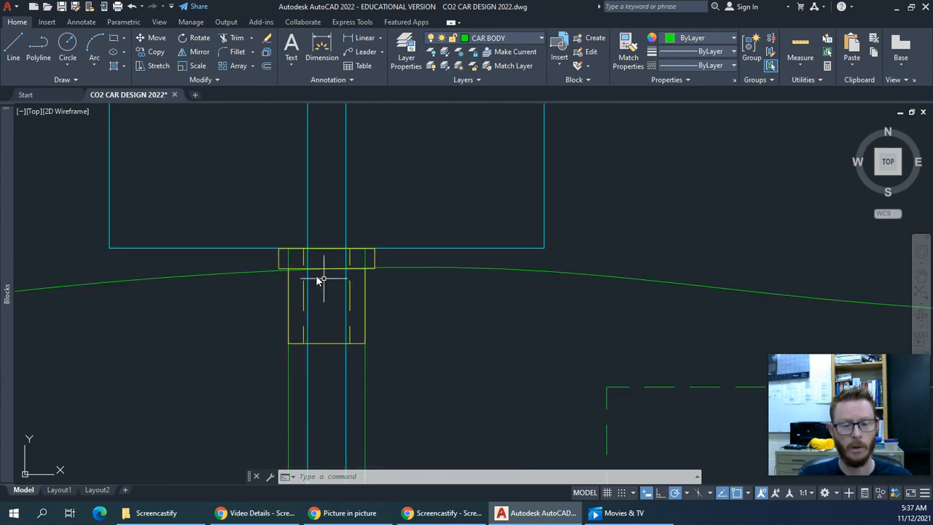
{"action": "left_click", "coordinate": [368, 366]}
{"action": "scroll", "coordinate": [380, 365], "scroll_direction": "down", "scroll_amount": 3}
{"action": "middle_click_drag", "start_coordinate": [398, 322], "coordinate": [402, 193]}
{"action": "scroll", "coordinate": [402, 194], "scroll_direction": "down", "scroll_amount": 3}
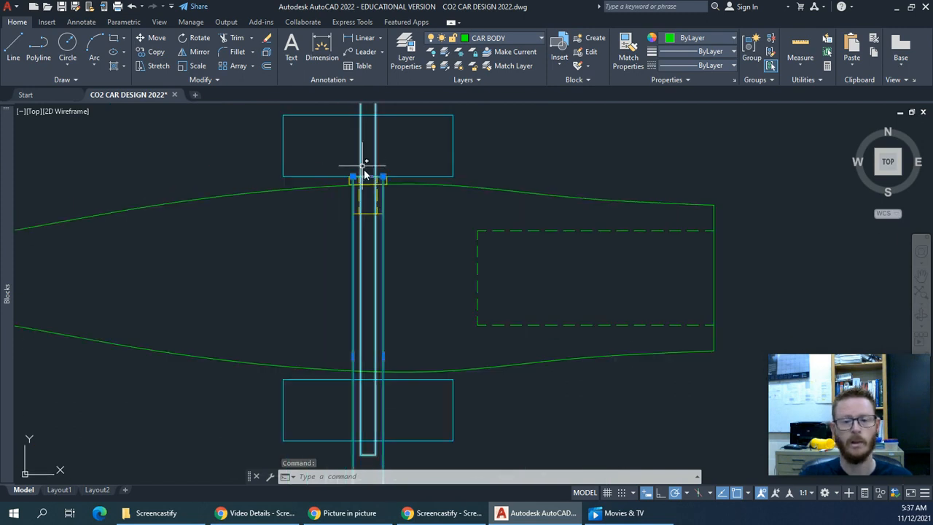
{"action": "scroll", "coordinate": [367, 180], "scroll_direction": "up", "scroll_amount": 3}
{"action": "mouse_move", "coordinate": [367, 179]}
{"action": "scroll", "coordinate": [368, 193], "scroll_direction": "down", "scroll_amount": 4}
{"action": "mouse_move", "coordinate": [391, 302]}
{"action": "middle_mouse_down"}
{"action": "mouse_move", "coordinate": [377, 153]}
{"action": "mouse_move", "coordinate": [393, 298]}
{"action": "middle_mouse_up"}
{"action": "scroll", "coordinate": [352, 168], "scroll_direction": "up", "scroll_amount": 2}
{"action": "scroll", "coordinate": [352, 167], "scroll_direction": "up", "scroll_amount": 5}
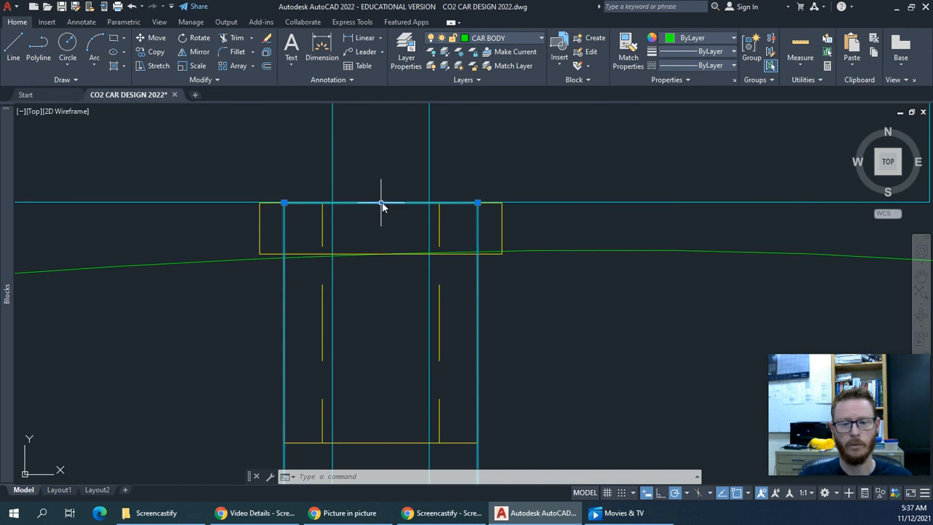
{"action": "left_click", "coordinate": [381, 204]}
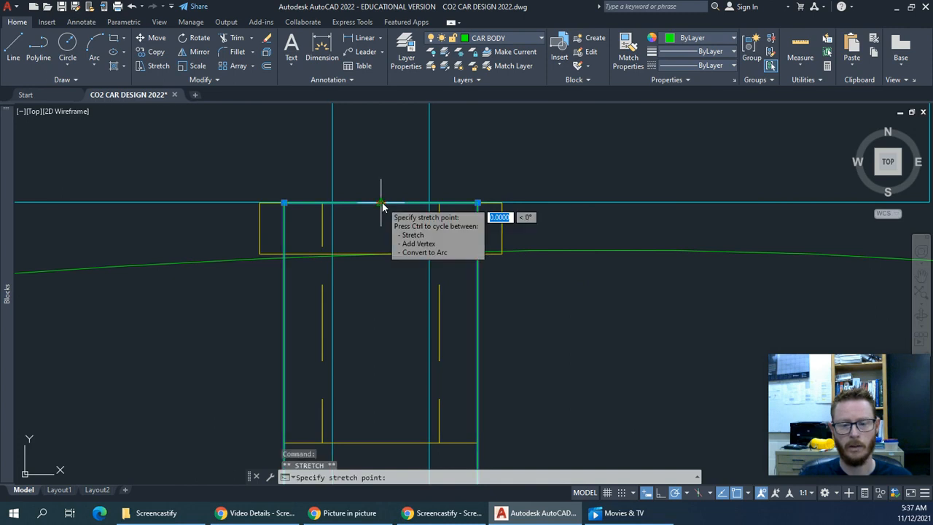
{"action": "left_click", "coordinate": [382, 254]}
Stretch the green rectangle's lower edge up to the car body's lower outline in the top view
{"action": "scroll", "coordinate": [384, 291], "scroll_direction": "down", "scroll_amount": 5}
{"action": "middle_click_drag", "start_coordinate": [449, 401], "coordinate": [453, 289]}
{"action": "left_click", "coordinate": [418, 374]}
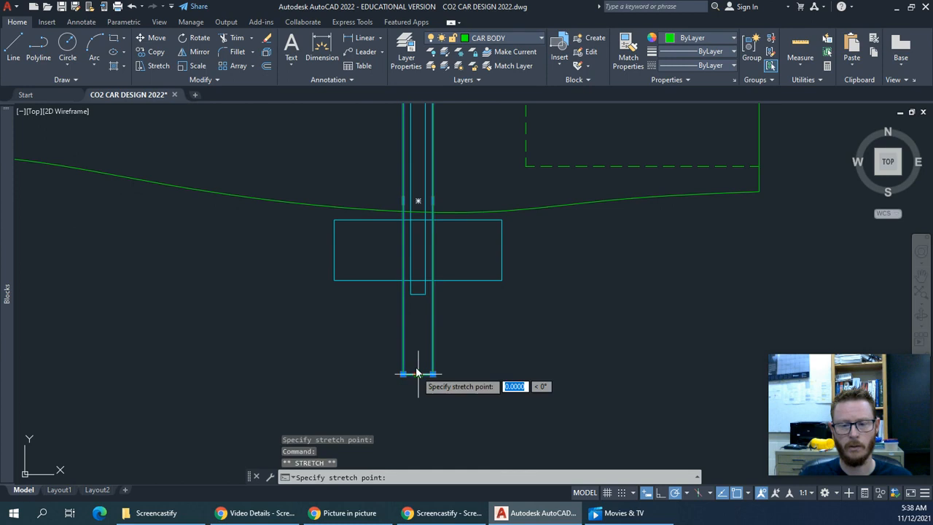
{"action": "left_click", "coordinate": [420, 214]}
Set the axle hole rectangle's linetype to HIDDEN and clear the selection
{"action": "middle_click_drag", "start_coordinate": [474, 219], "coordinate": [416, 349]}
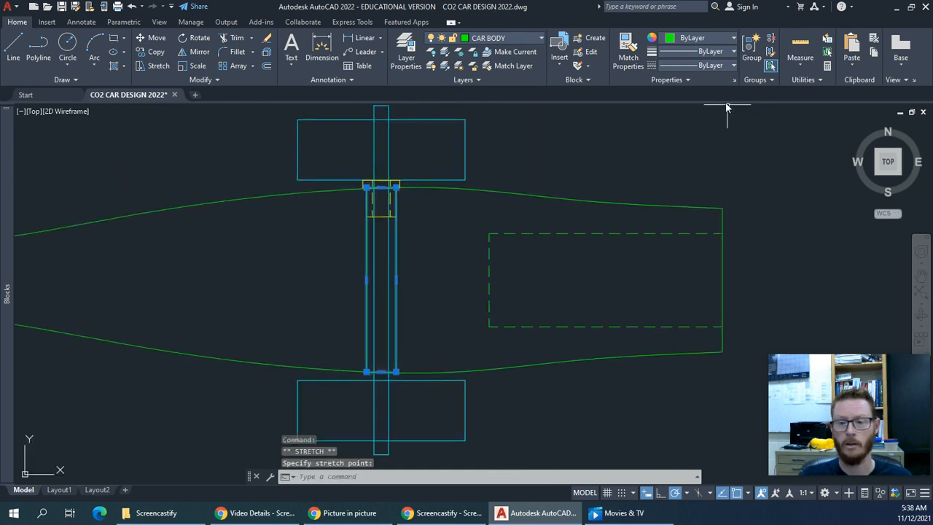
{"action": "left_click", "coordinate": [698, 66]}
{"action": "left_click", "coordinate": [706, 124]}
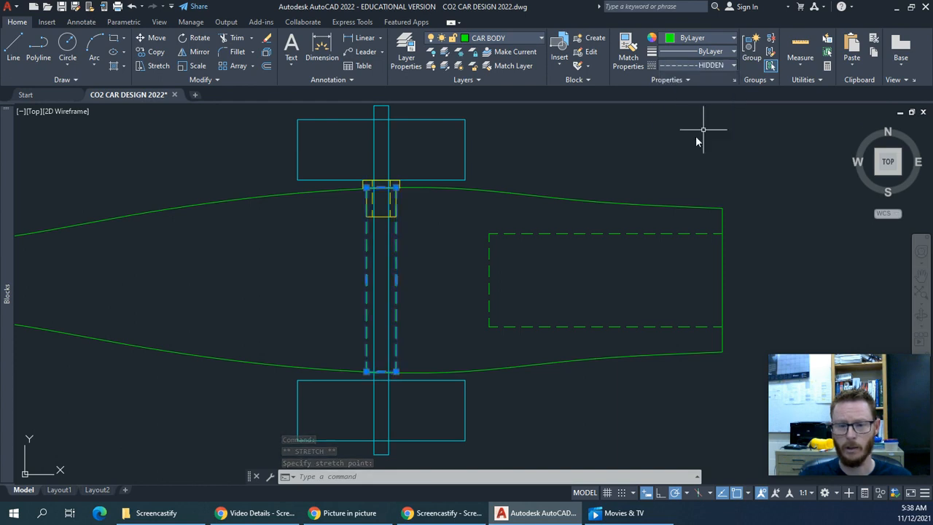
{"action": "key", "text": "Escape"}
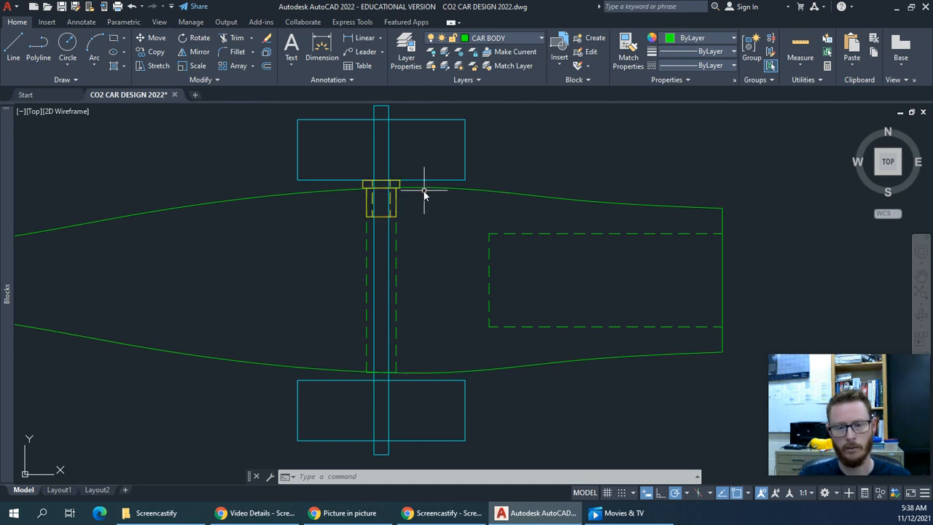
Mirror the rear bushing across the car's horizontal centreline from the rear edge's midpoint, keeping the original
{"action": "left_click", "coordinate": [400, 186]}
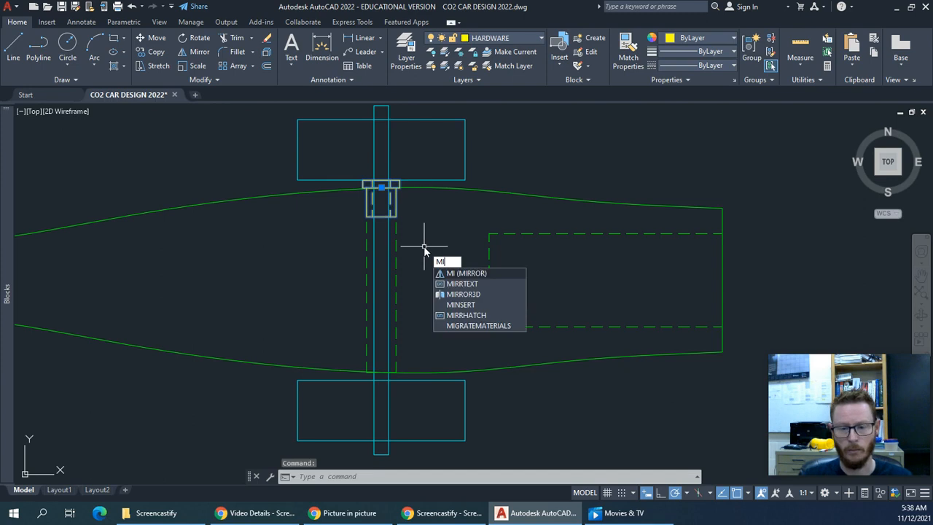
{"action": "key", "text": "Return"}
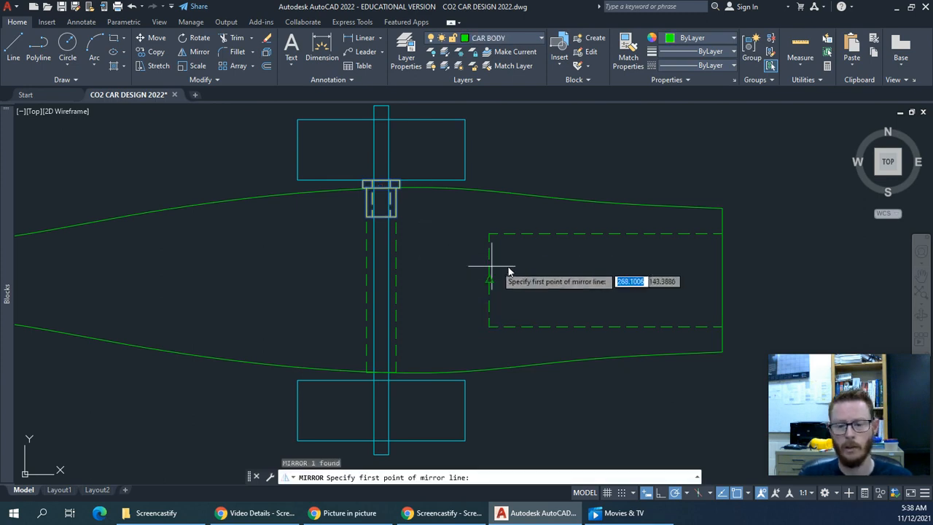
{"action": "left_click", "coordinate": [724, 282]}
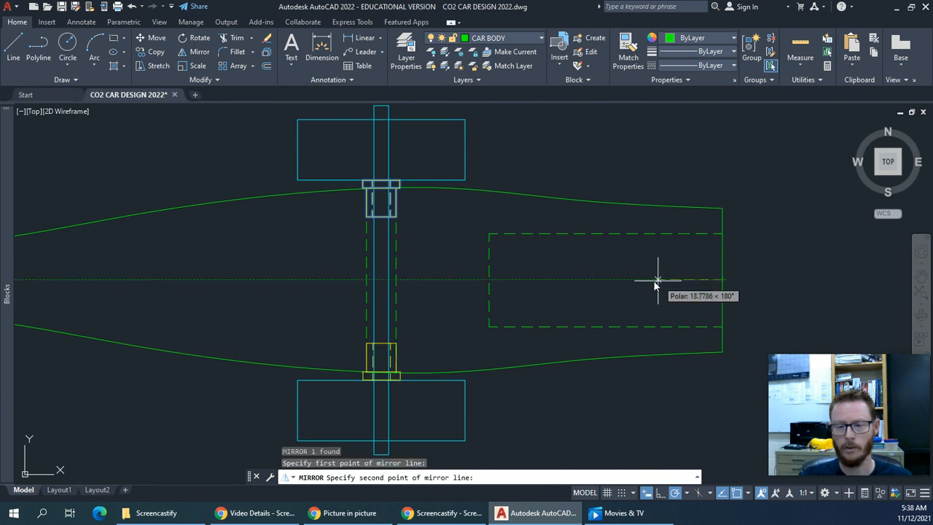
{"action": "left_click", "coordinate": [596, 280]}
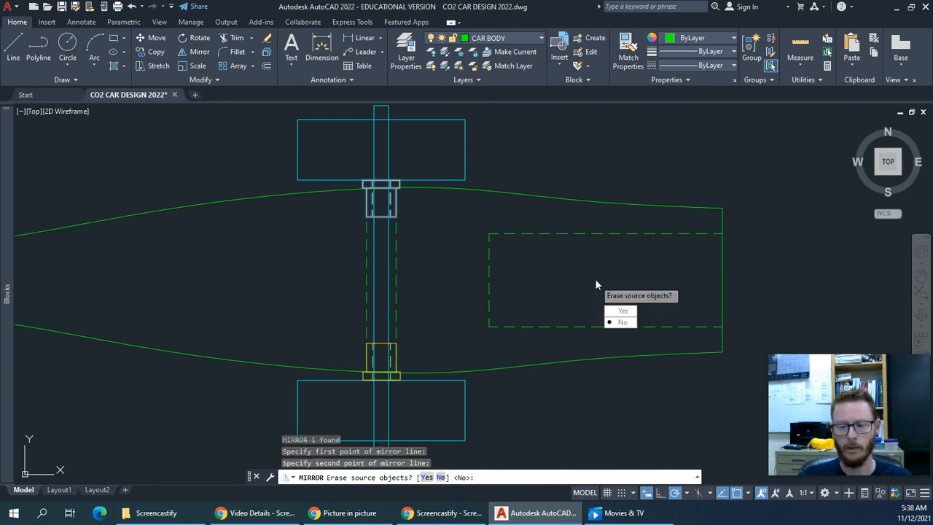
{"action": "key", "text": "Return"}
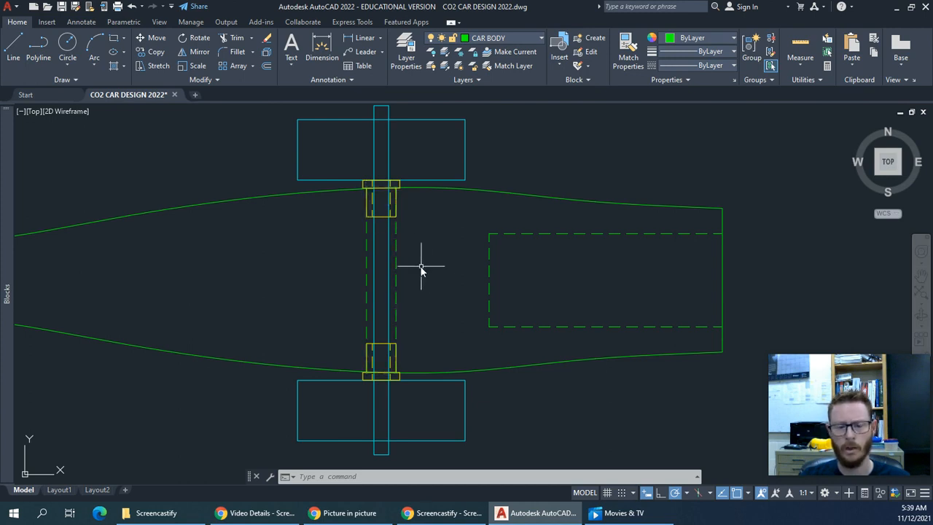
Move the green and yellow circles around both axles in the side view straight down into the empty space below the car
{"action": "scroll", "coordinate": [386, 266], "scroll_direction": "down", "scroll_amount": 5}
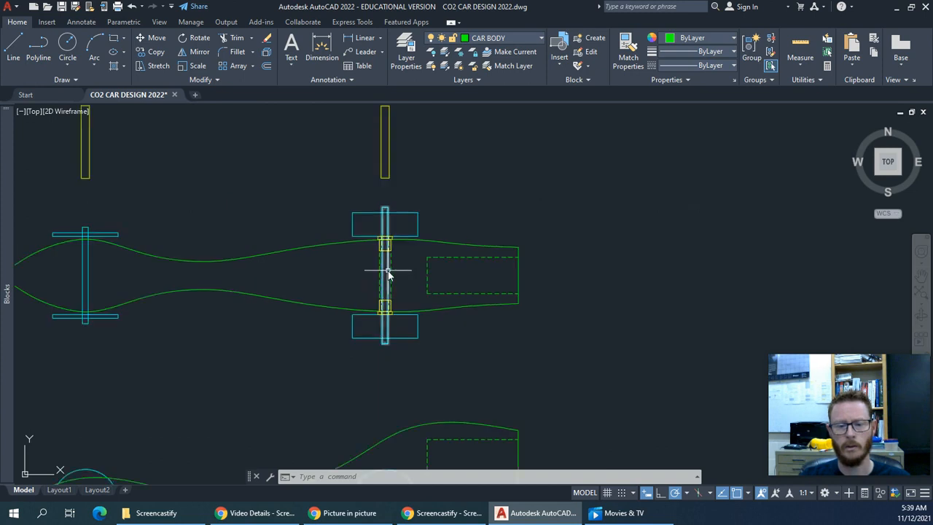
{"action": "middle_click_drag", "start_coordinate": [413, 346], "coordinate": [418, 295]}
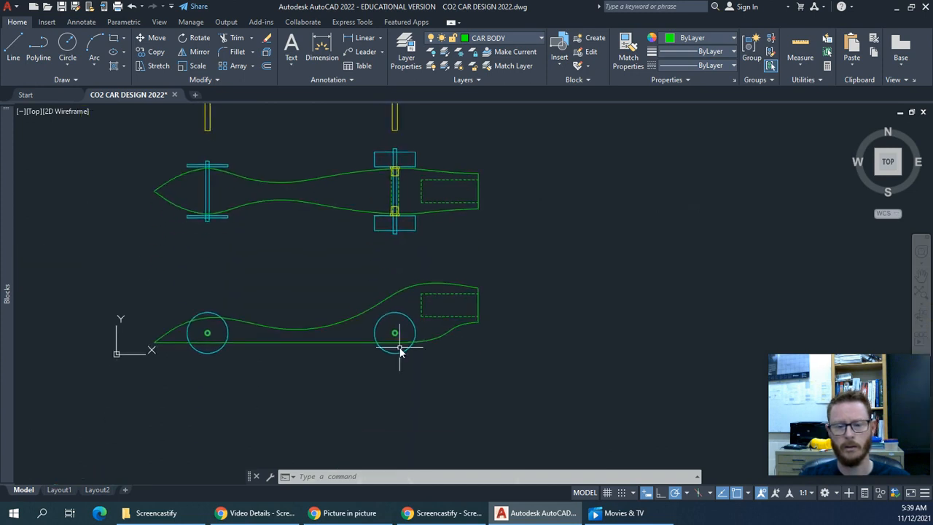
{"action": "scroll", "coordinate": [399, 352], "scroll_direction": "up", "scroll_amount": 2}
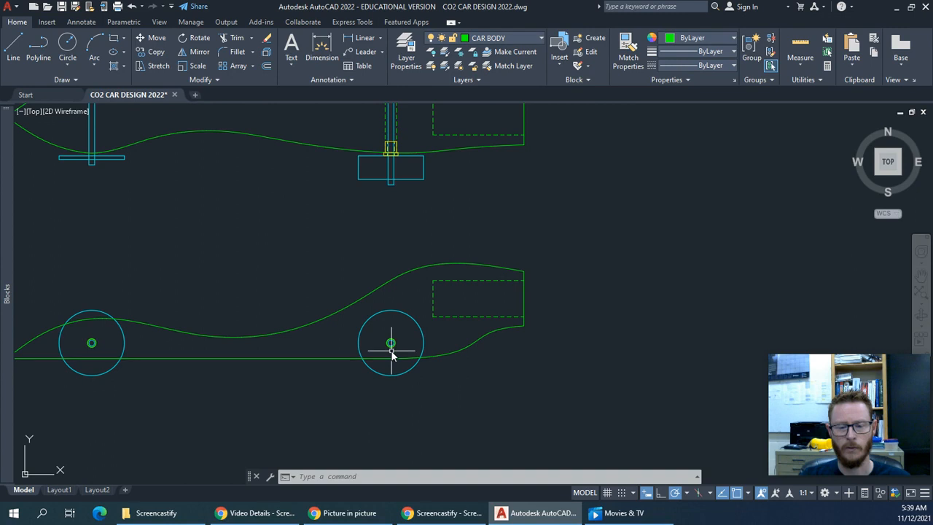
{"action": "scroll", "coordinate": [392, 352], "scroll_direction": "up", "scroll_amount": 6}
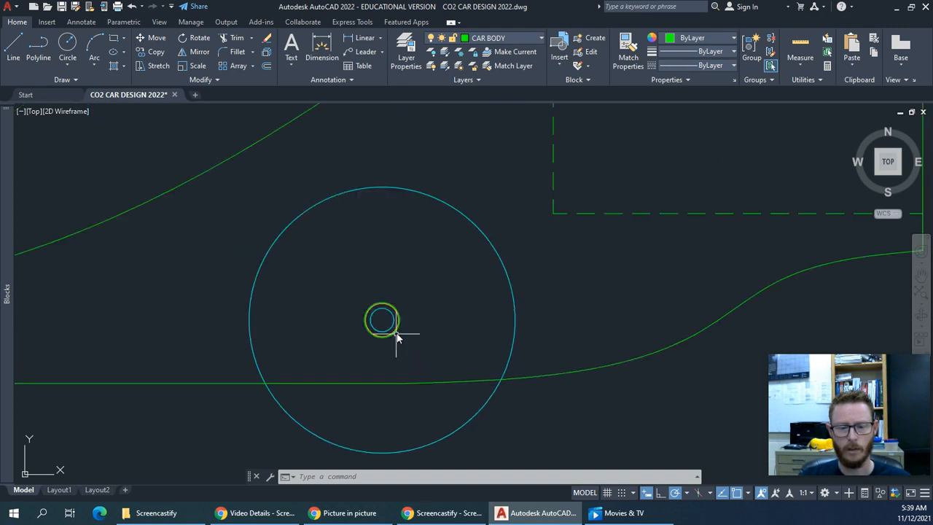
{"action": "scroll", "coordinate": [389, 325], "scroll_direction": "up", "scroll_amount": 4}
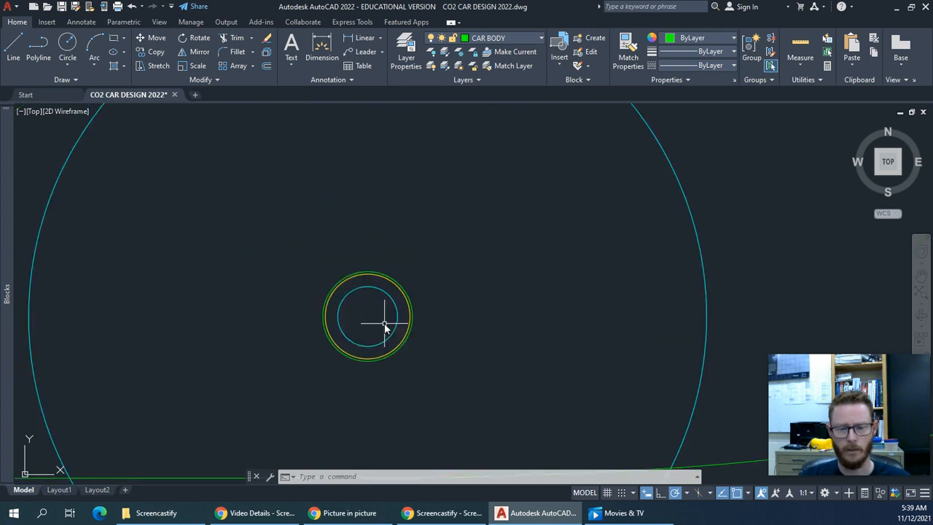
{"action": "left_click", "coordinate": [395, 279]}
{"action": "scroll", "coordinate": [395, 278], "scroll_direction": "up", "scroll_amount": 4}
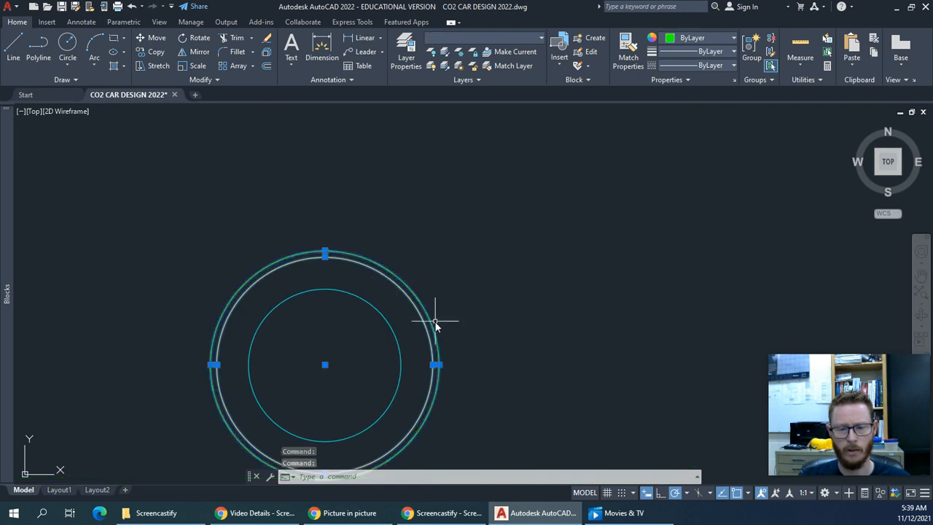
{"action": "scroll", "coordinate": [437, 328], "scroll_direction": "down", "scroll_amount": 8}
{"action": "scroll", "coordinate": [440, 332], "scroll_direction": "down", "scroll_amount": 4}
{"action": "scroll", "coordinate": [110, 323], "scroll_direction": "up", "scroll_amount": 12}
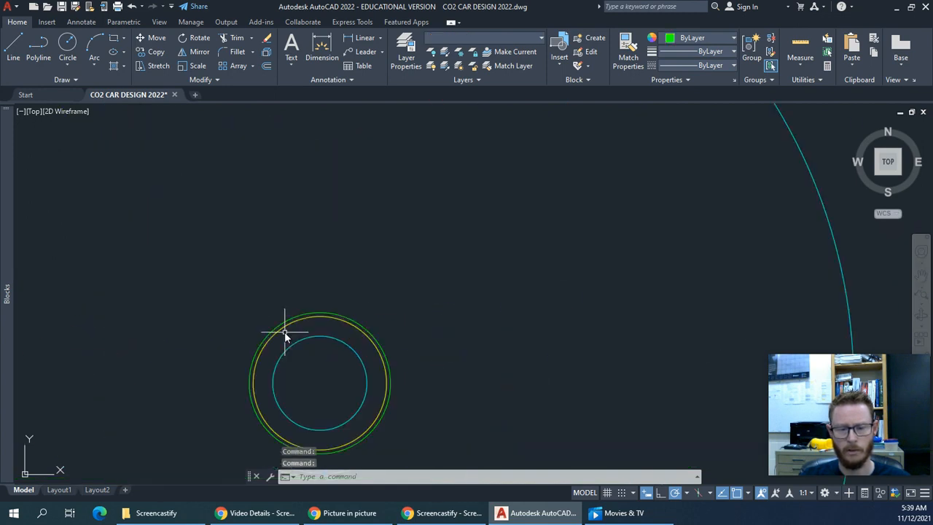
{"action": "left_click", "coordinate": [290, 328]}
{"action": "scroll", "coordinate": [292, 328], "scroll_direction": "down", "scroll_amount": 6}
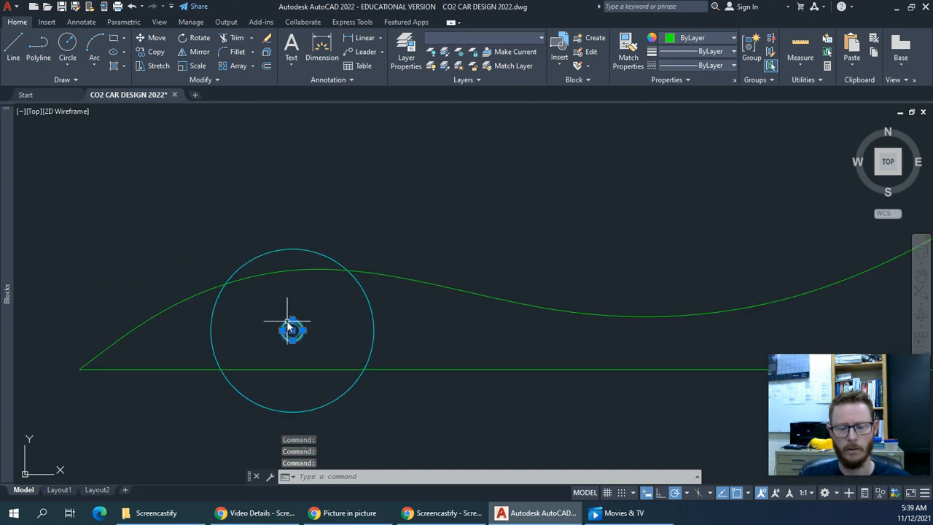
{"action": "scroll", "coordinate": [308, 328], "scroll_direction": "down", "scroll_amount": 2}
{"action": "key", "text": "Return"}
{"action": "left_click", "coordinate": [440, 377]}
{"action": "left_click", "coordinate": [441, 452]}
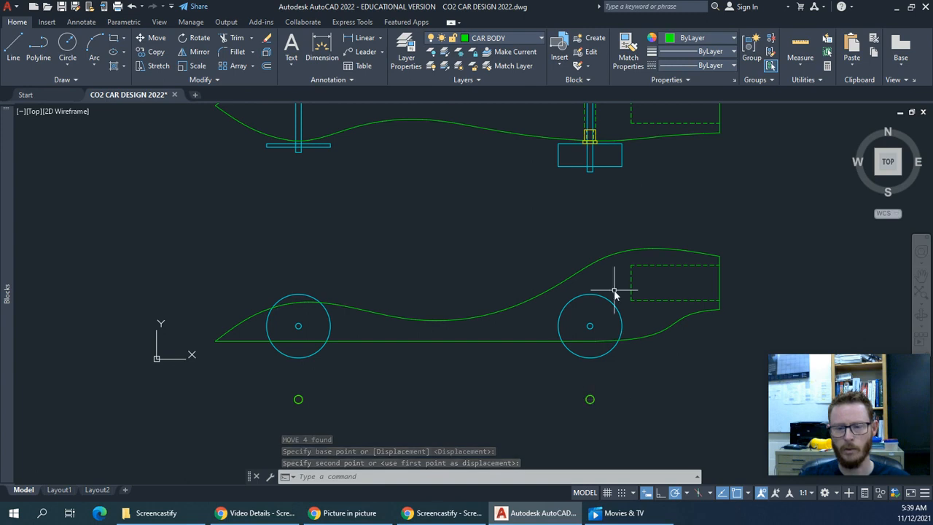
{"action": "middle_click_drag", "start_coordinate": [590, 399], "coordinate": [508, 397]}
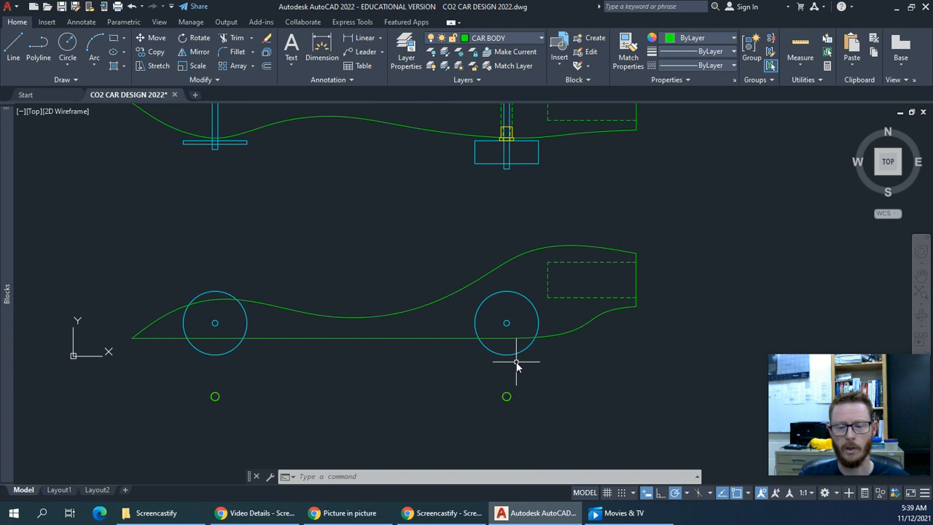
{"action": "scroll", "coordinate": [518, 332], "scroll_direction": "up", "scroll_amount": 2}
{"action": "scroll", "coordinate": [512, 323], "scroll_direction": "up", "scroll_amount": 1}
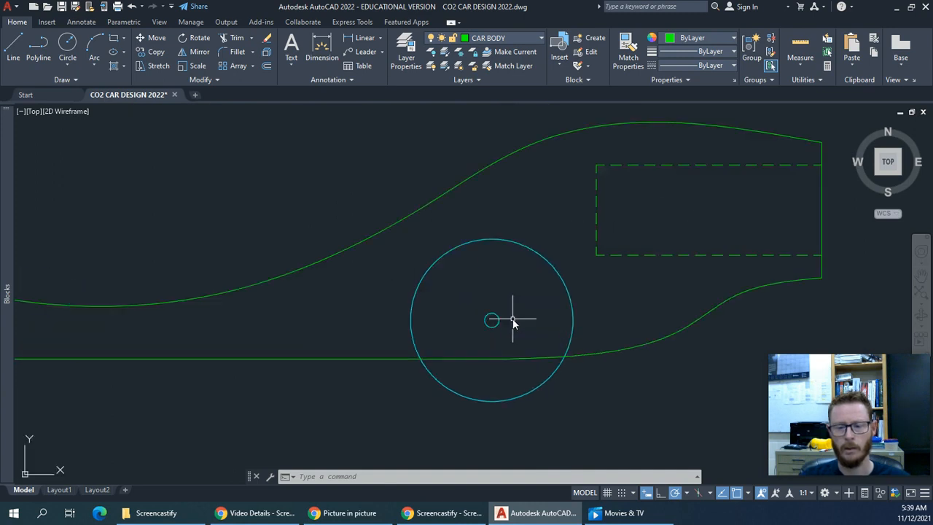
{"action": "scroll", "coordinate": [512, 323], "scroll_direction": "down", "scroll_amount": 2}
{"action": "middle_click_drag", "start_coordinate": [520, 216], "coordinate": [529, 338]}
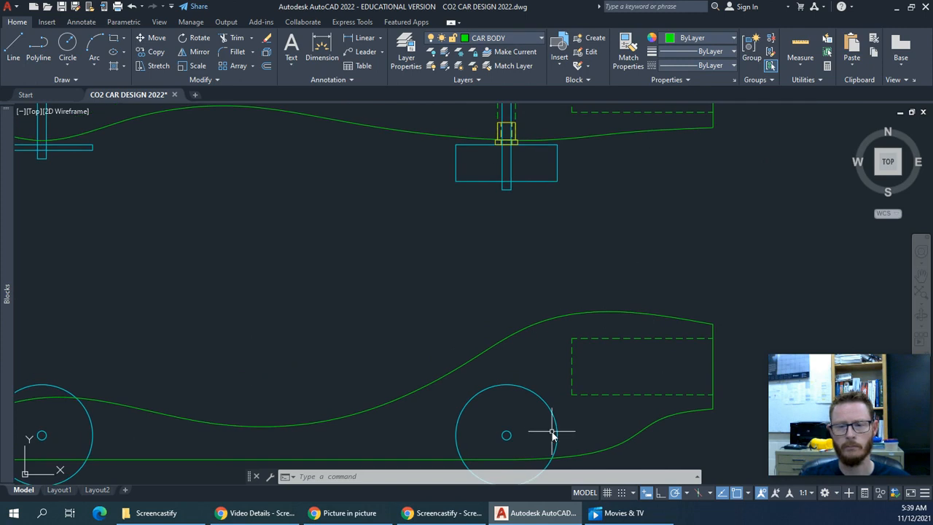
Draw a 6.35 mm diameter circle centred on the rear axle in the side view
{"action": "middle_click_drag", "start_coordinate": [551, 427], "coordinate": [552, 391]}
{"action": "scroll", "coordinate": [516, 412], "scroll_direction": "up", "scroll_amount": 3}
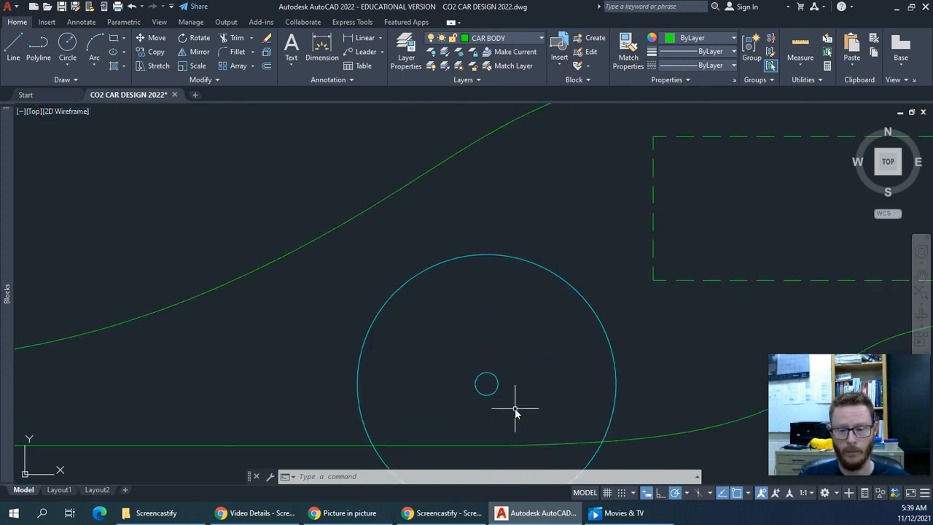
{"action": "middle_click_drag", "start_coordinate": [546, 392], "coordinate": [536, 337]}
{"action": "type", "text": "c"}
{"action": "key", "text": "Return"}
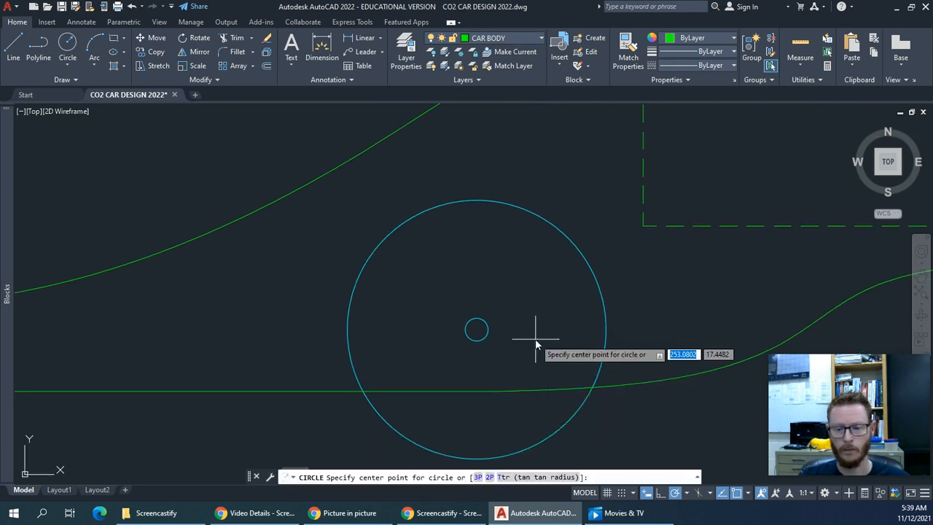
{"action": "left_click", "coordinate": [477, 333]}
{"action": "type", "text": "d"}
{"action": "key", "text": "Return"}
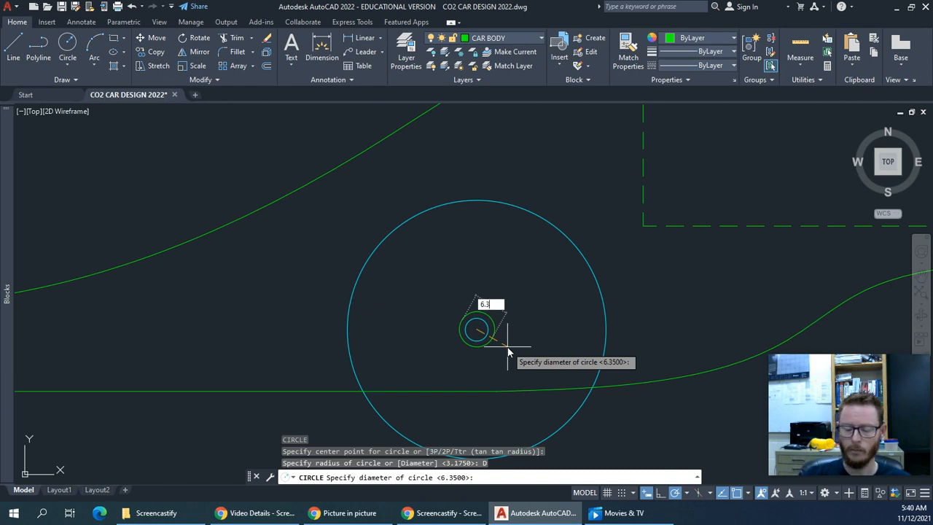
{"action": "key", "text": "Return"}
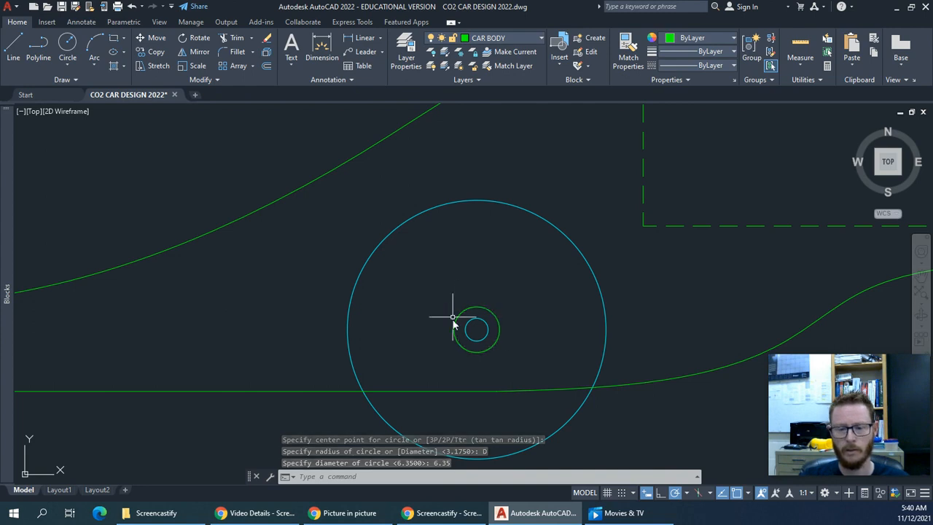
Insert the round end-view bushing block at the centre of the rear axle in the side view
{"action": "scroll", "coordinate": [510, 339], "scroll_direction": "down", "scroll_amount": 4}
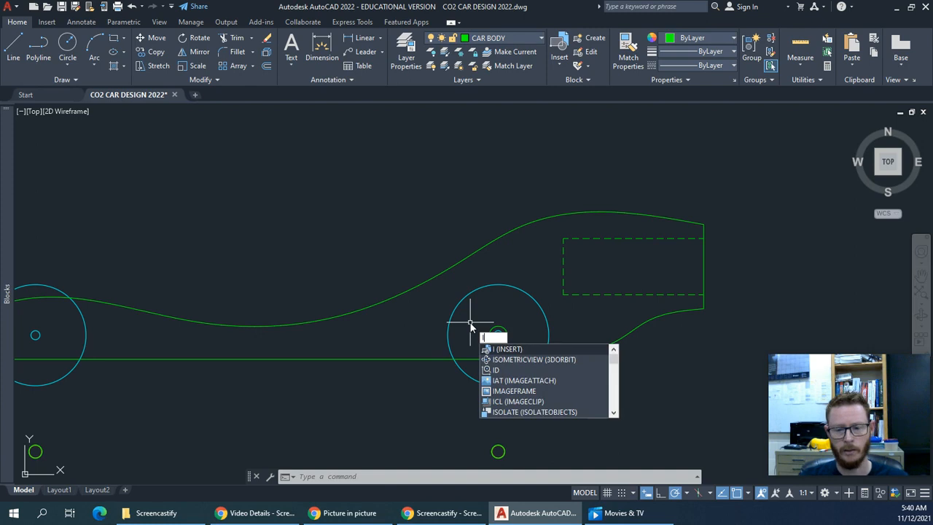
{"action": "key", "text": "Return"}
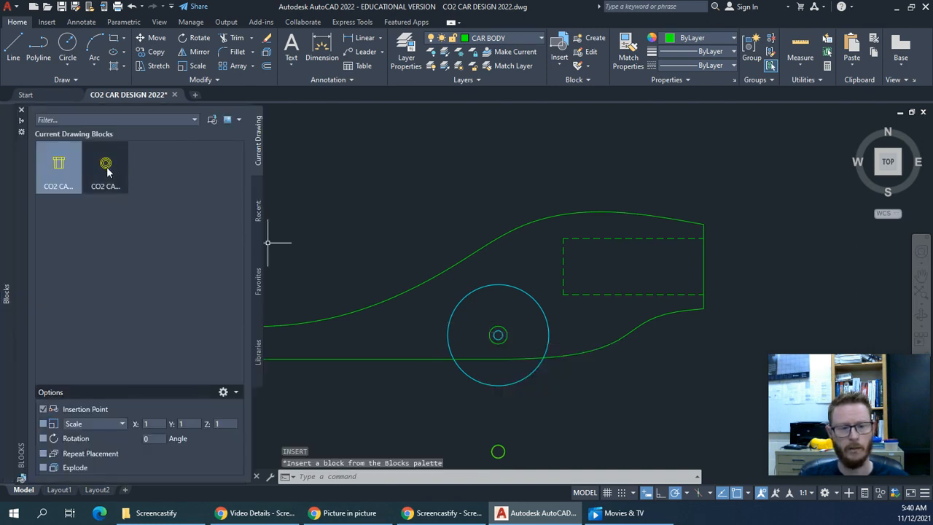
{"action": "left_click", "coordinate": [106, 167]}
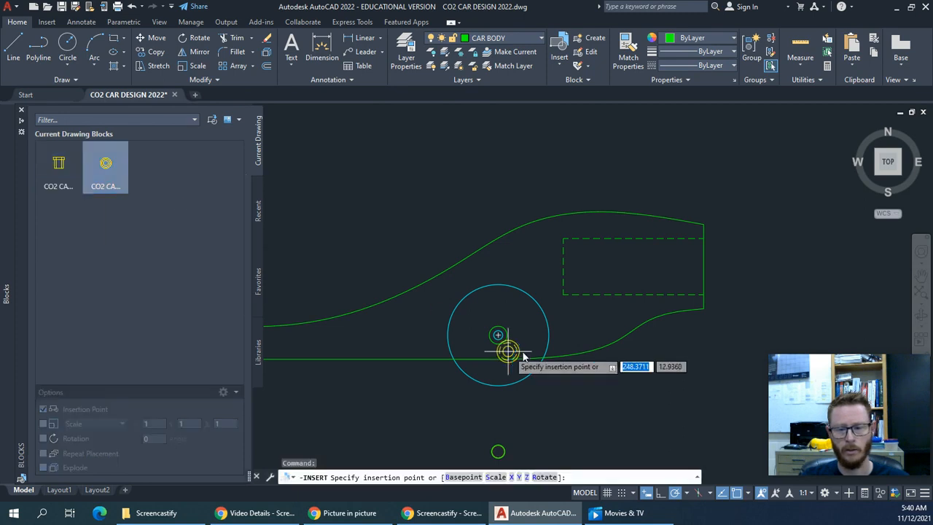
{"action": "scroll", "coordinate": [509, 348], "scroll_direction": "up", "scroll_amount": 8}
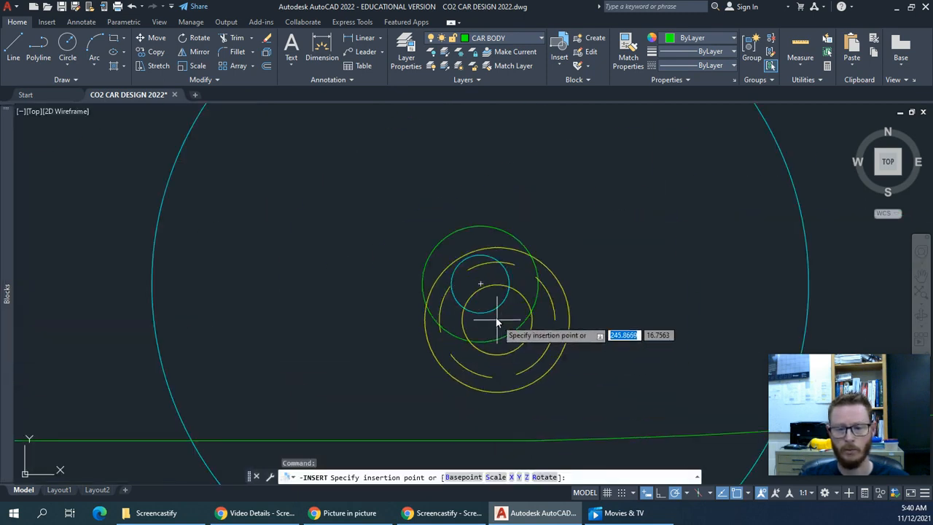
{"action": "left_click", "coordinate": [481, 284]}
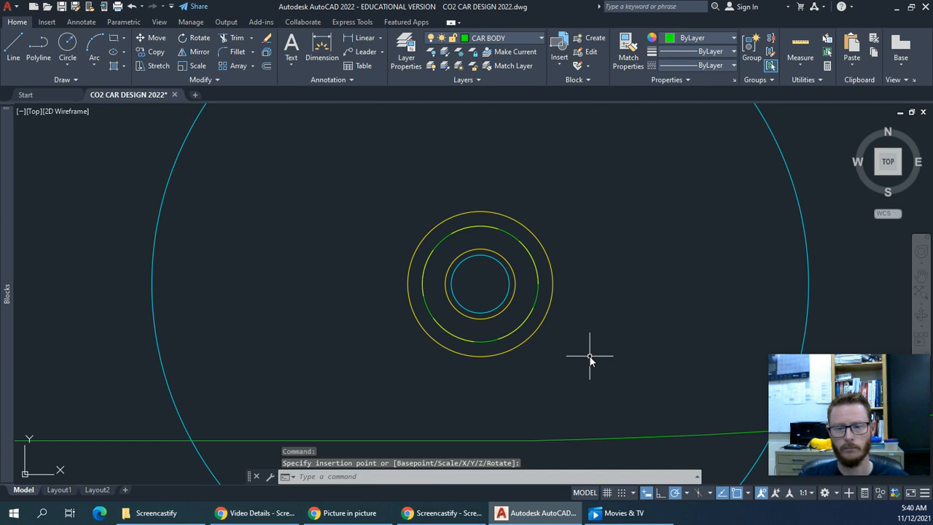
Examine the rear bushing's circles in the side view and its flange fit between wheel and body in the top view
{"action": "scroll", "coordinate": [559, 292], "scroll_direction": "down", "scroll_amount": 2}
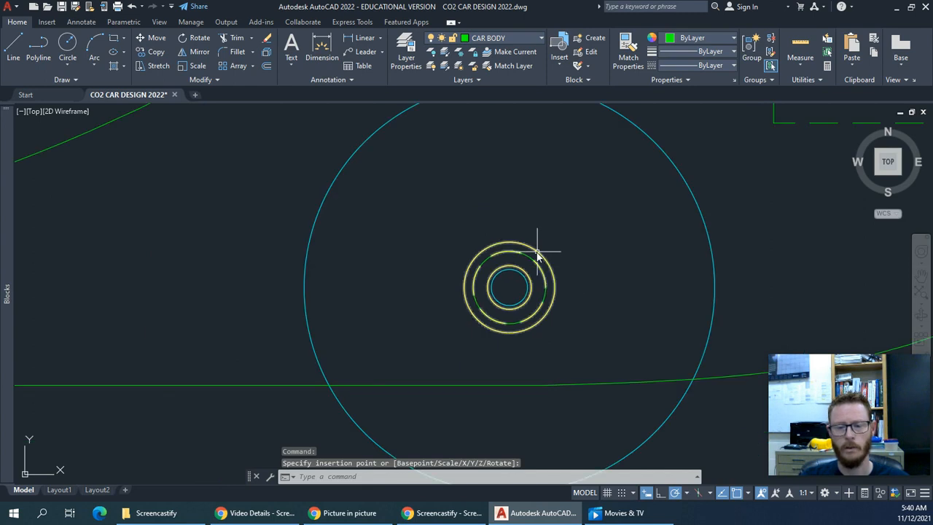
{"action": "scroll", "coordinate": [503, 256], "scroll_direction": "up", "scroll_amount": 2}
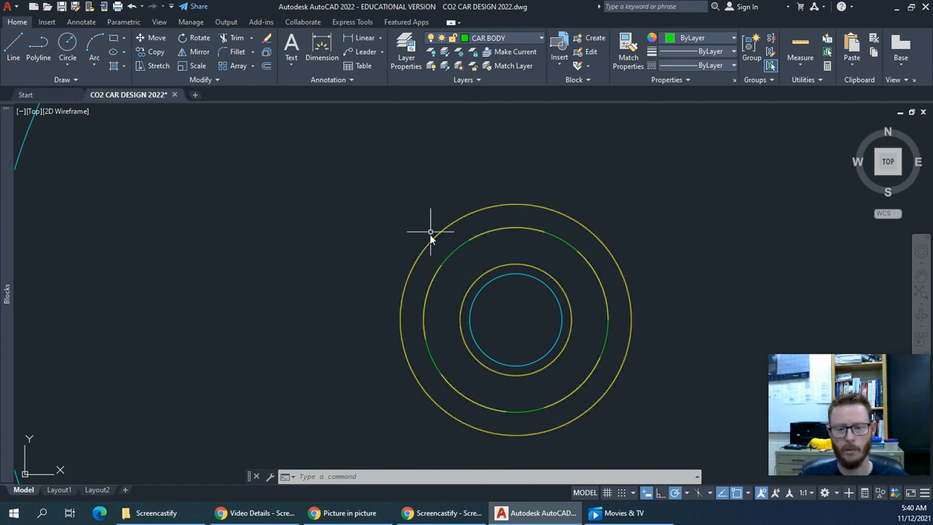
{"action": "scroll", "coordinate": [619, 271], "scroll_direction": "down", "scroll_amount": 5}
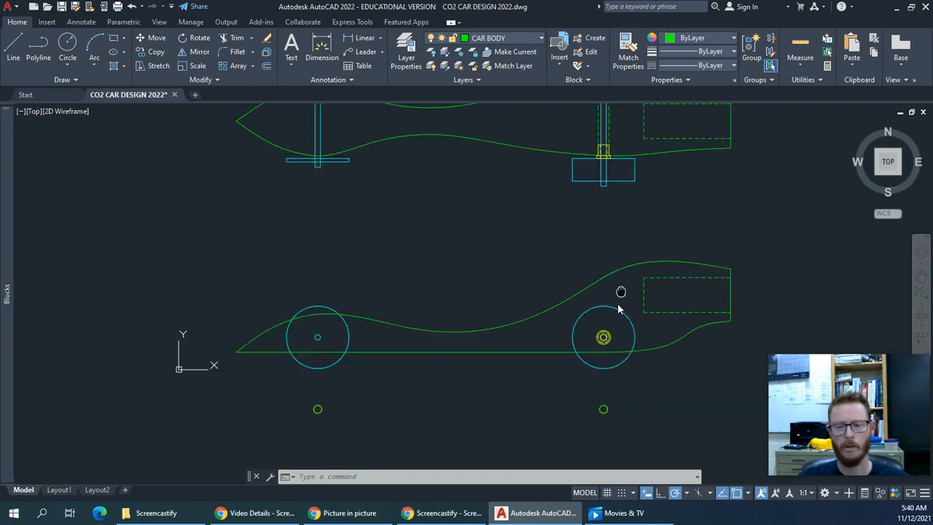
{"action": "scroll", "coordinate": [573, 188], "scroll_direction": "up", "scroll_amount": 8}
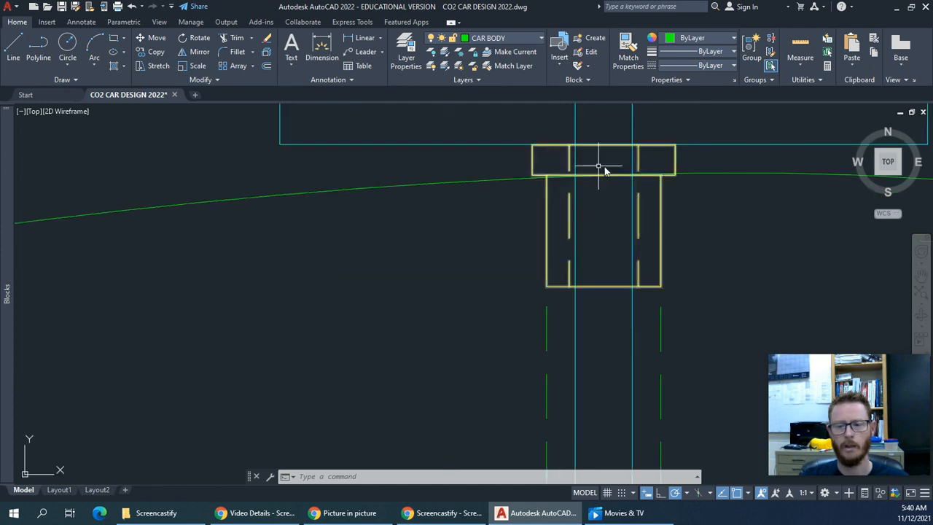
{"action": "middle_click_drag", "start_coordinate": [702, 256], "coordinate": [614, 318]}
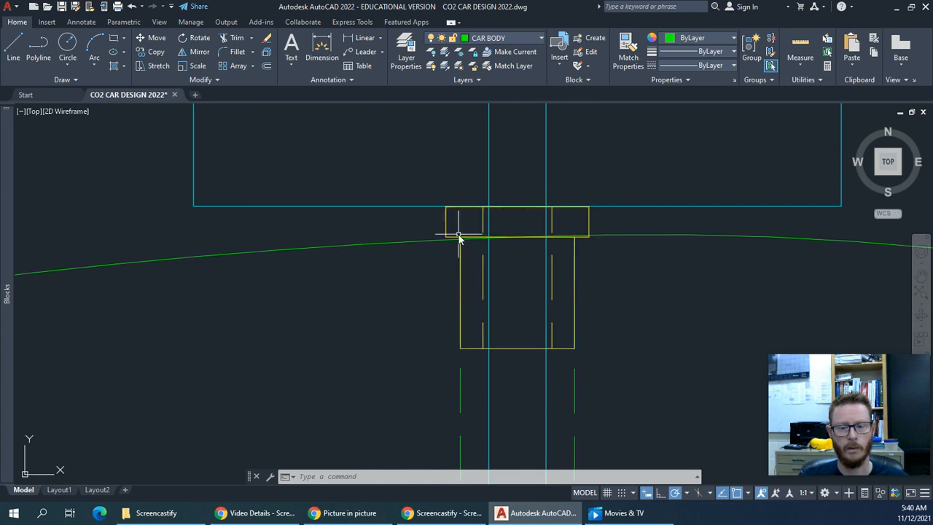
{"action": "middle_click_drag", "start_coordinate": [570, 209], "coordinate": [573, 323]}
{"action": "scroll", "coordinate": [515, 313], "scroll_direction": "down", "scroll_amount": 3}
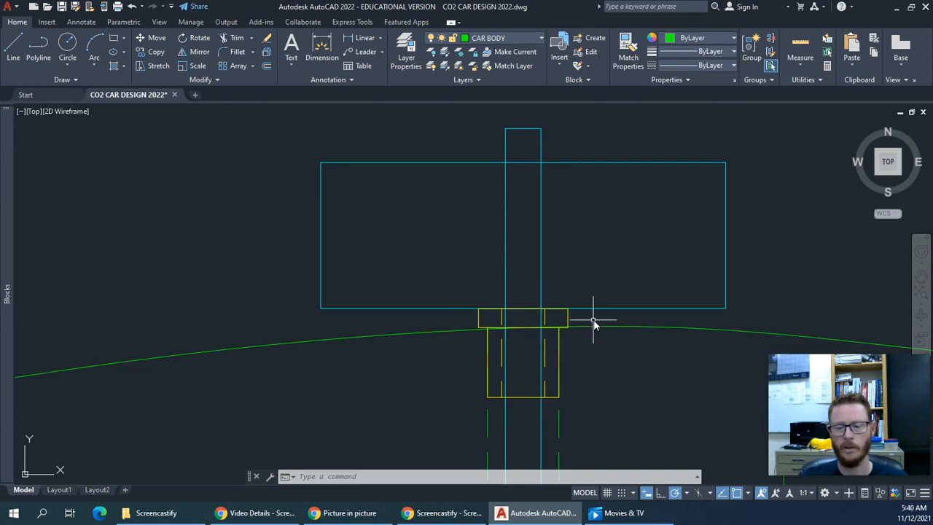
{"action": "scroll", "coordinate": [543, 319], "scroll_direction": "down", "scroll_amount": 6}
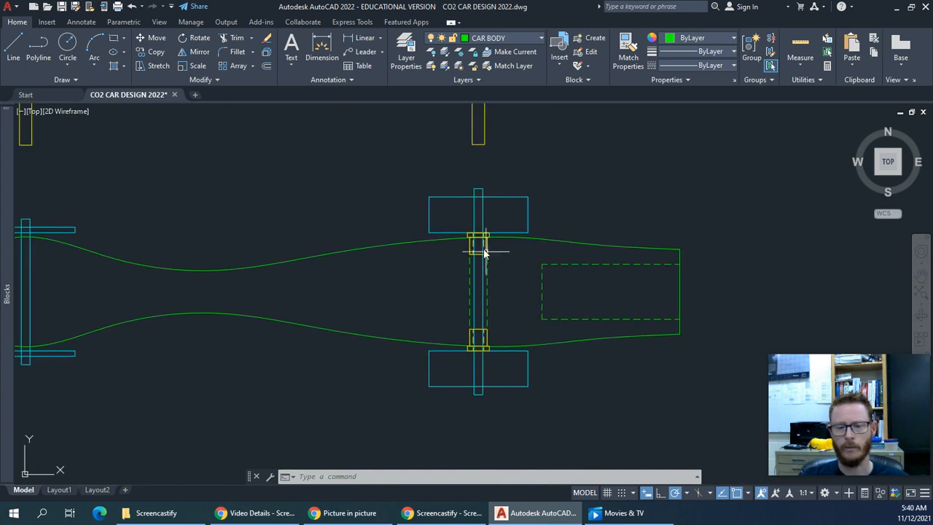
Measure the clearance between the rear axle circle and the bushing's inner circle at their upper quadrants in the side view
{"action": "middle_click_drag", "start_coordinate": [489, 445], "coordinate": [512, 194]}
{"action": "scroll", "coordinate": [516, 390], "scroll_direction": "up", "scroll_amount": 5}
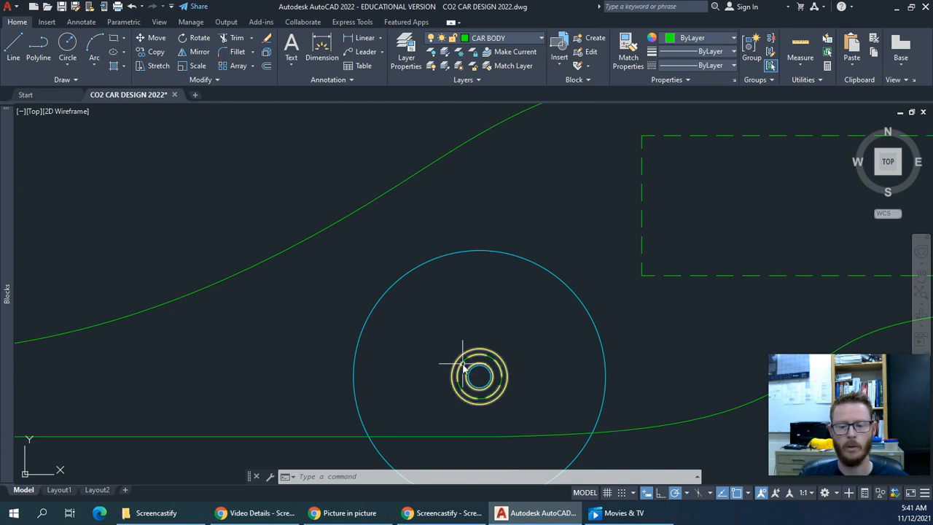
{"action": "scroll", "coordinate": [461, 361], "scroll_direction": "up", "scroll_amount": 4}
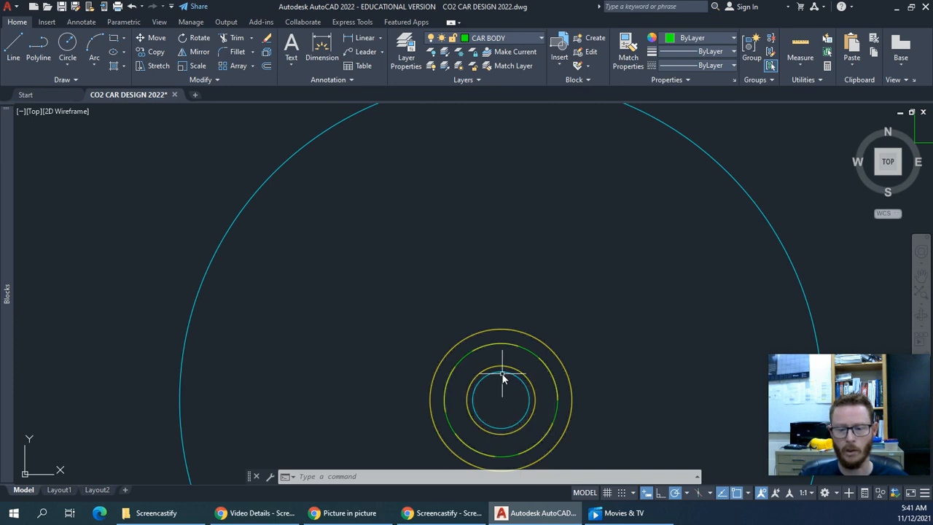
{"action": "scroll", "coordinate": [489, 380], "scroll_direction": "up", "scroll_amount": 2}
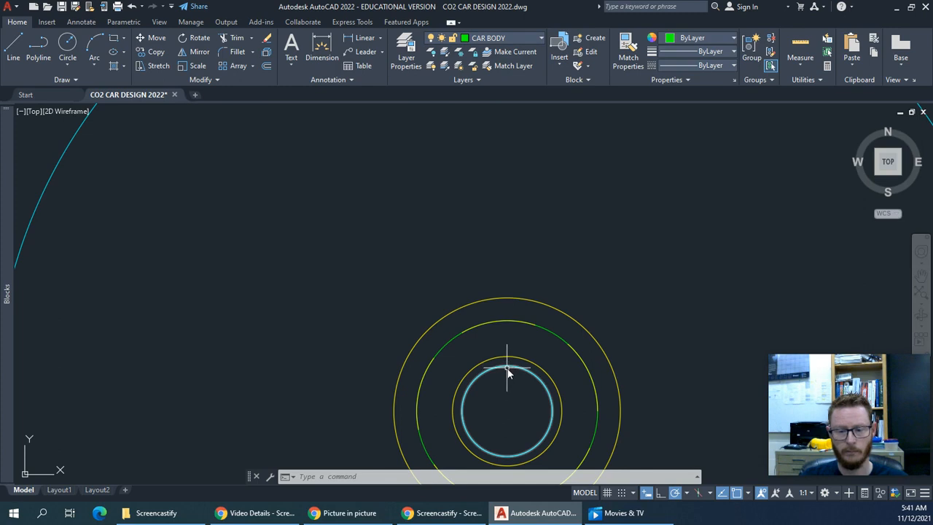
{"action": "type", "text": "di"}
{"action": "key", "text": "Return"}
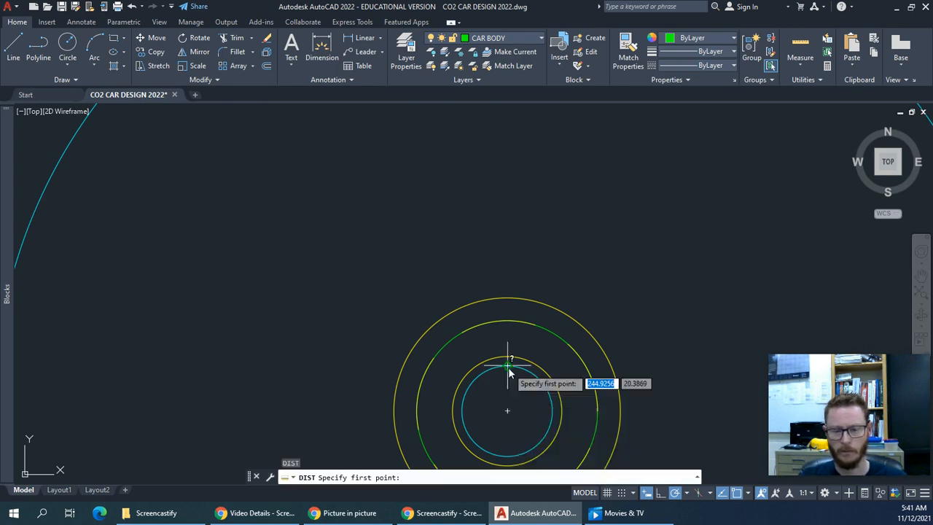
{"action": "left_click", "coordinate": [508, 366]}
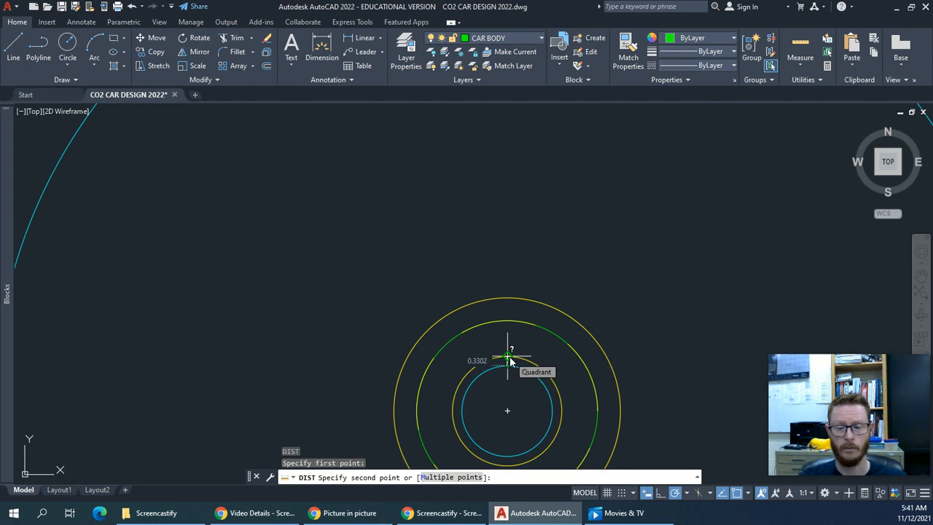
{"action": "key", "text": "Escape"}
{"action": "scroll", "coordinate": [490, 329], "scroll_direction": "down", "scroll_amount": 8}
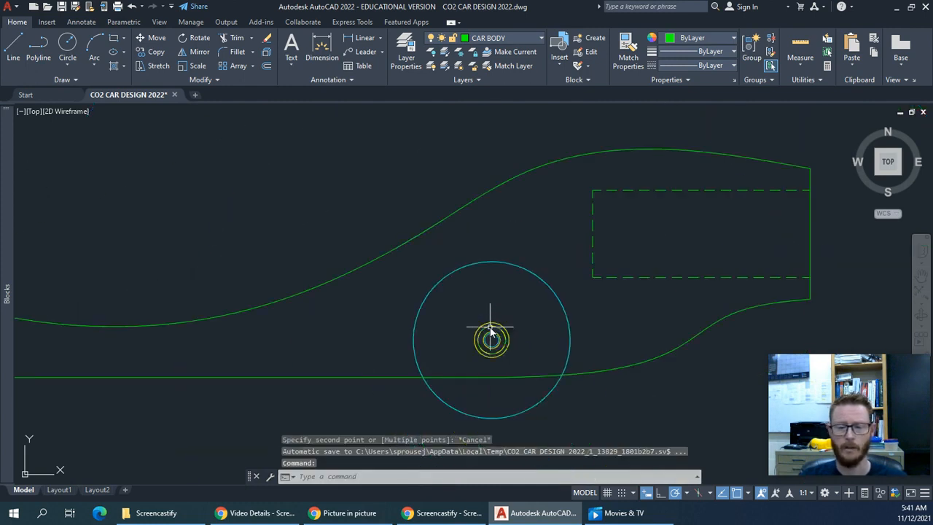
{"action": "scroll", "coordinate": [489, 330], "scroll_direction": "down", "scroll_amount": 4}
{"action": "mouse_move", "coordinate": [575, 358]}
{"action": "middle_mouse_down"}
{"action": "mouse_move", "coordinate": [587, 387]}
{"action": "mouse_move", "coordinate": [625, 387]}
{"action": "middle_mouse_up"}
{"action": "scroll", "coordinate": [640, 390], "scroll_direction": "down", "scroll_amount": 2}
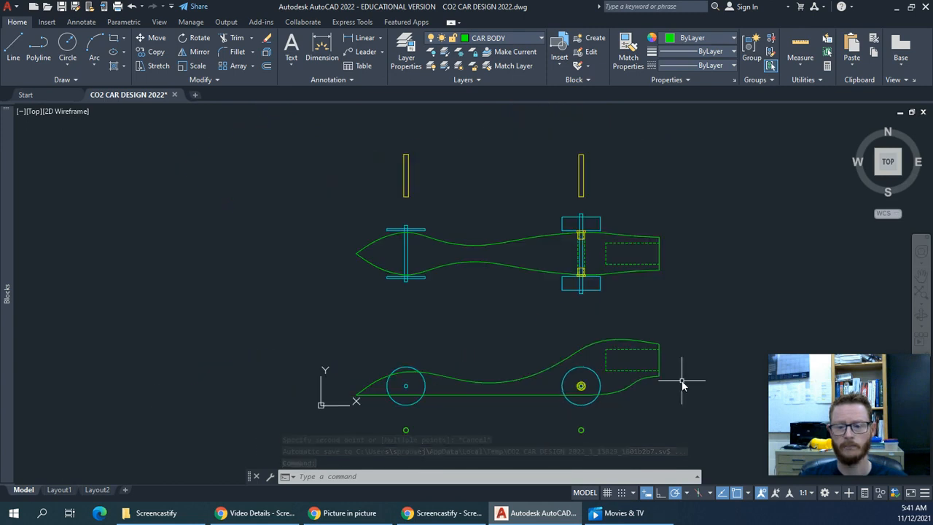
{"action": "middle_click_drag", "start_coordinate": [697, 385], "coordinate": [643, 371]}
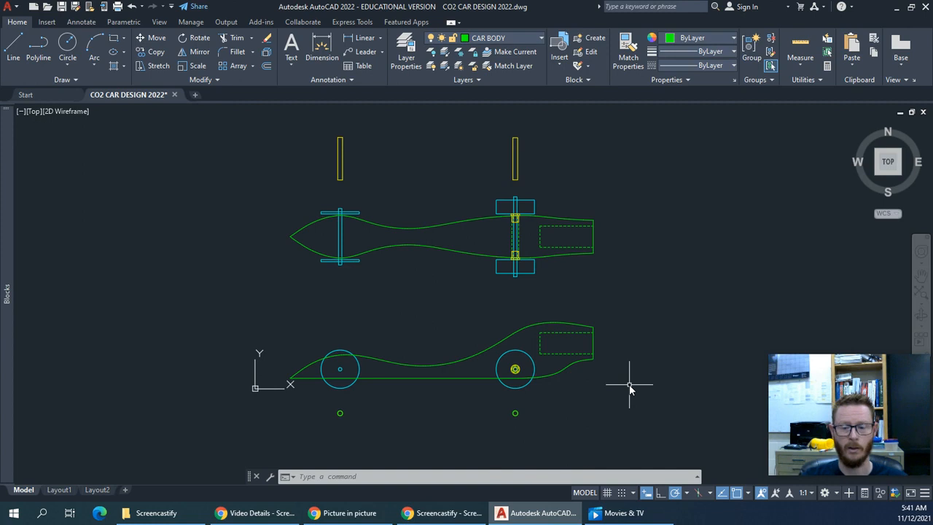
{"action": "mouse_move", "coordinate": [640, 384]}
{"action": "middle_mouse_down"}
{"action": "mouse_move", "coordinate": [624, 385]}
{"action": "mouse_move", "coordinate": [631, 396]}
{"action": "middle_mouse_up"}
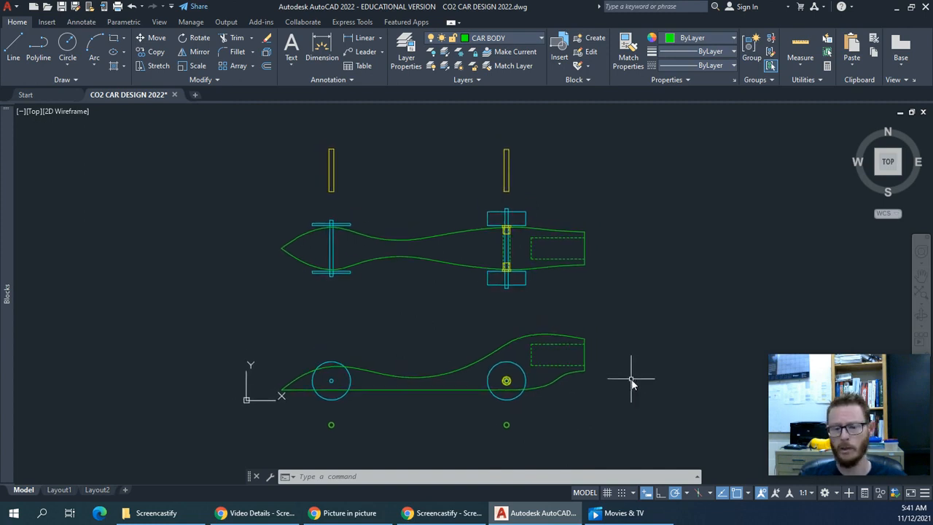